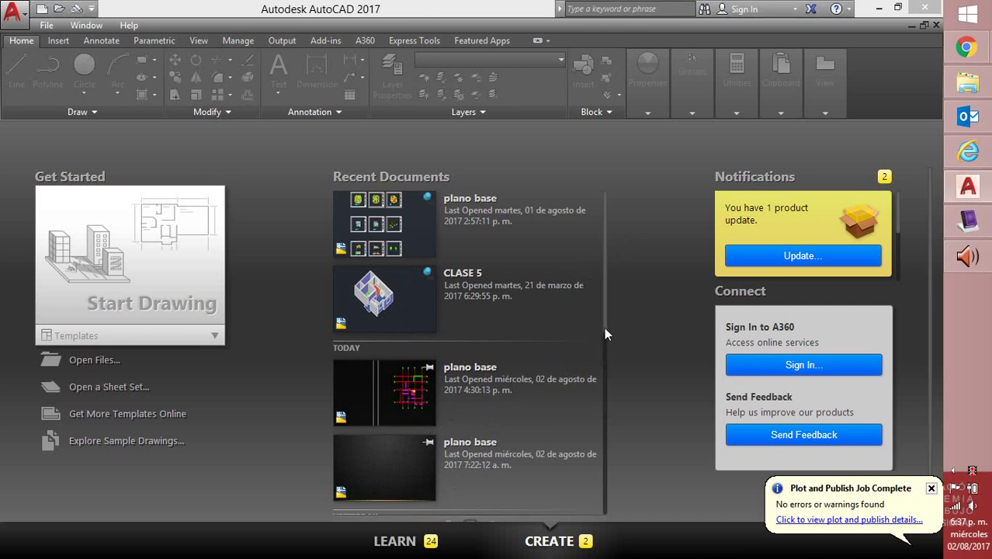
Step: Open the CLASE 1 drawing from the Clases .DWG folder, dismissing the missing-file message for its outdated recent entry
left_click_drag(604, 327, 603, 408)
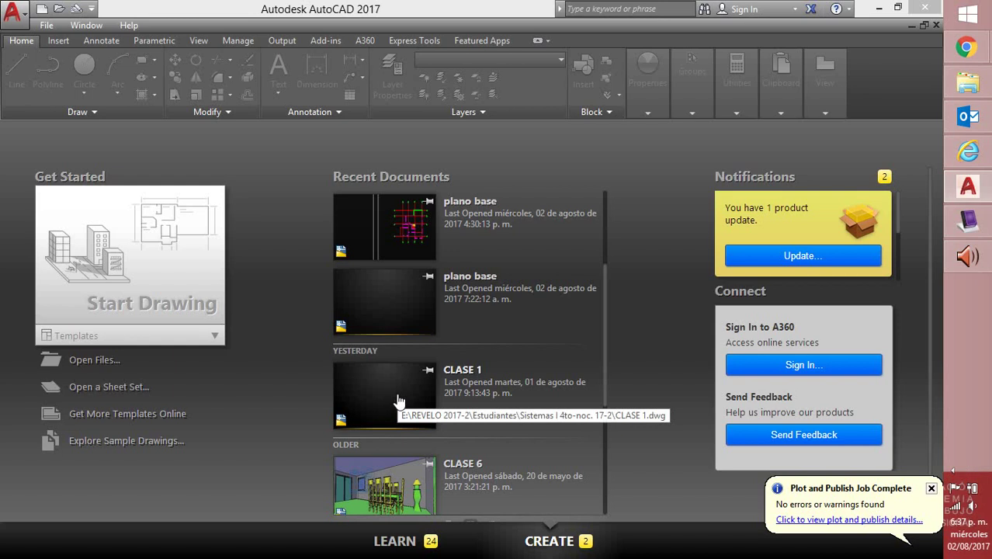
left_click(398, 400)
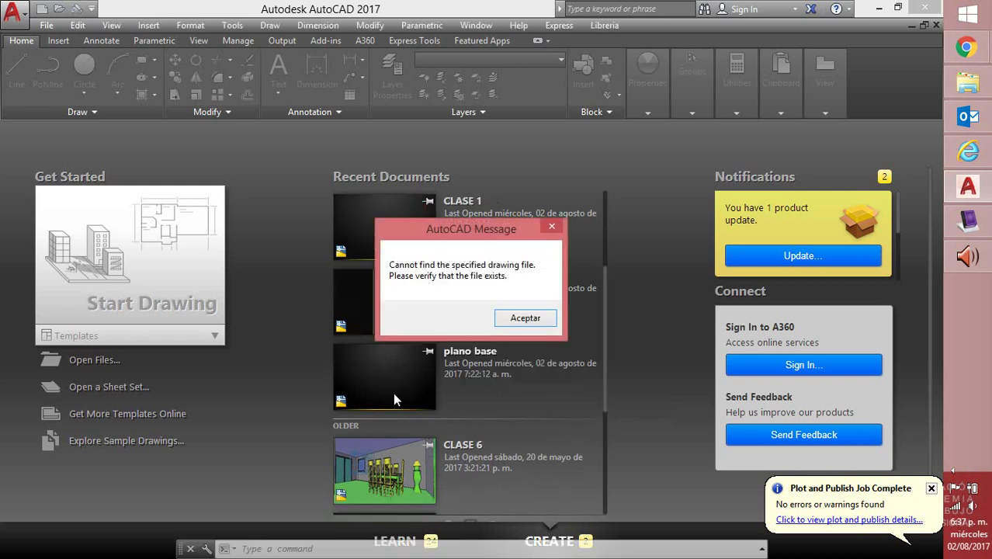
left_click(544, 321)
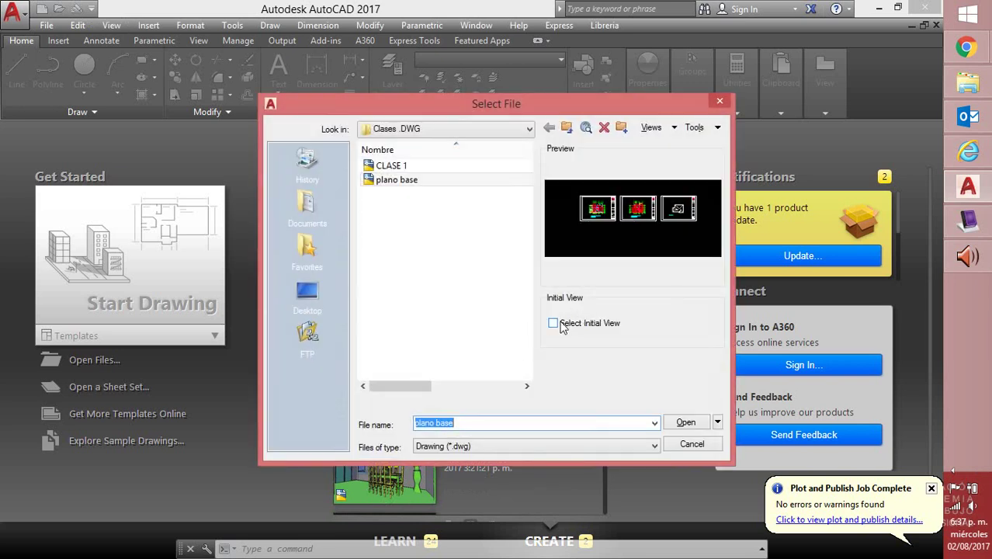
left_click(409, 166)
left_click(699, 424)
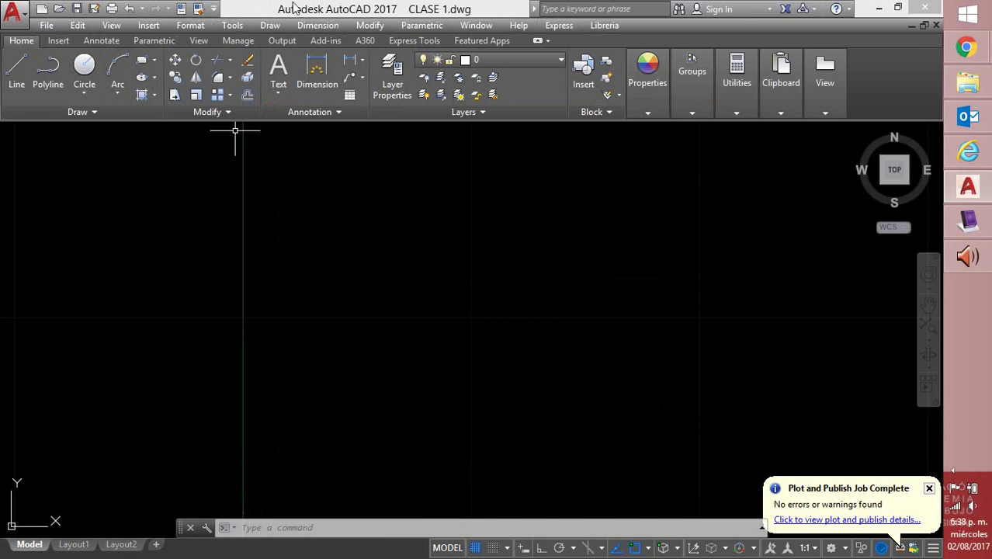
Step: Hide the menu bar and show it again
left_click(215, 8)
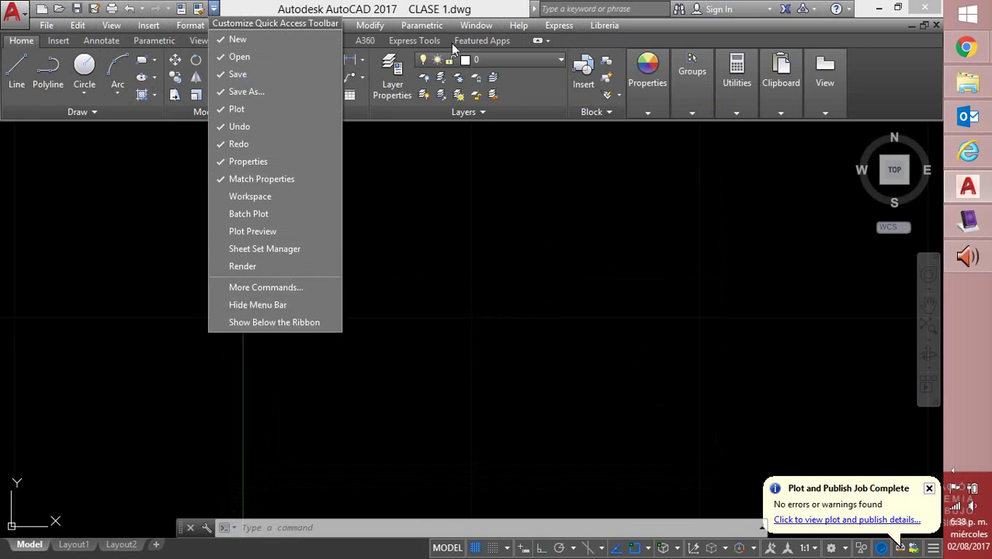
left_click(259, 303)
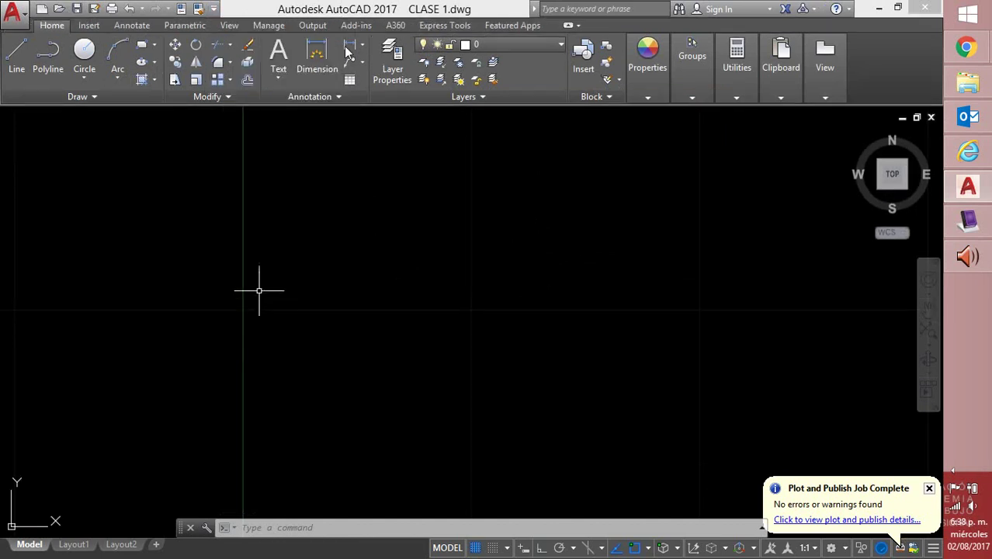
left_click(214, 9)
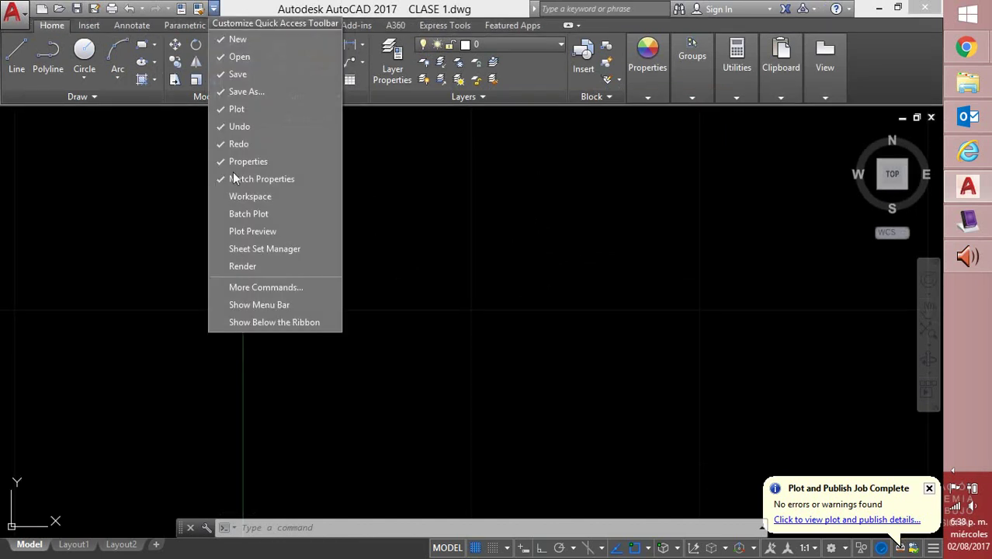
left_click(257, 305)
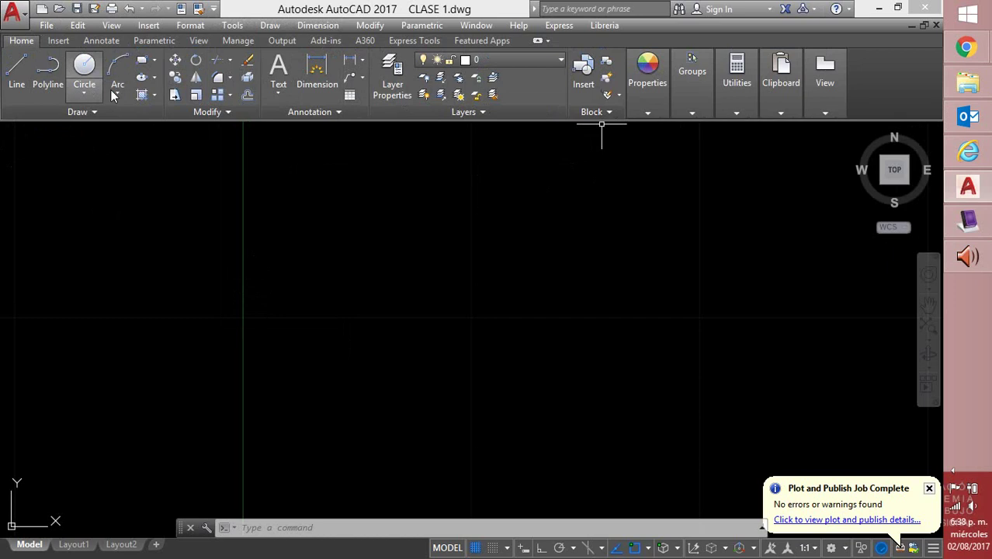
left_click(232, 25)
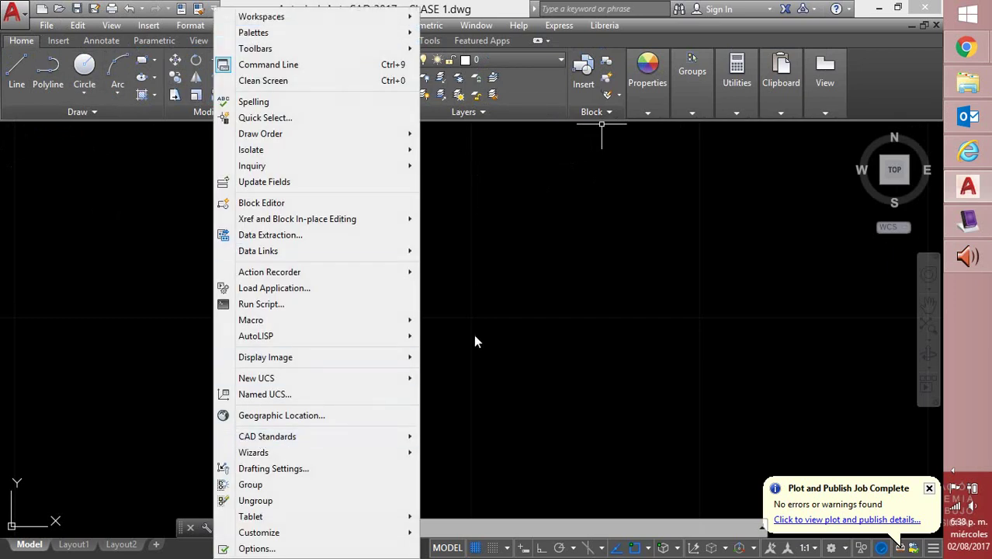
left_click(504, 305)
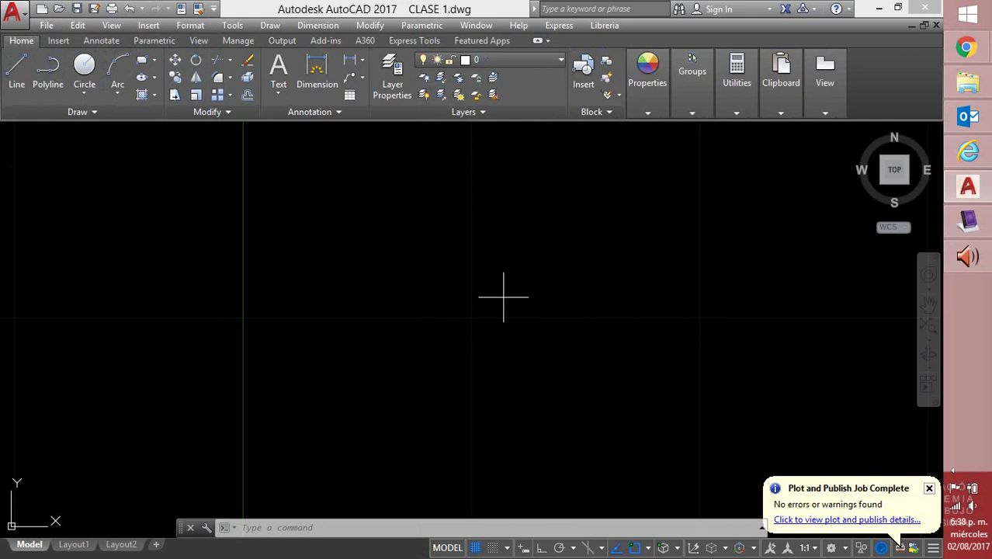
left_click(505, 297)
left_click(505, 297)
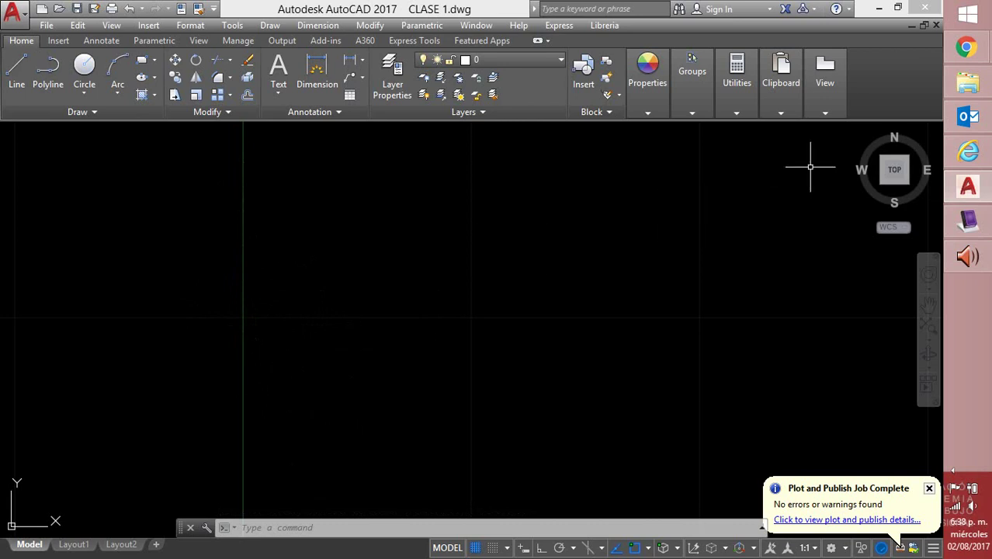
Step: Open the plano base-Model2 PDF from the Clases .DWG folder and hide its tools and bookmarks panes
mouse_move(980, 91)
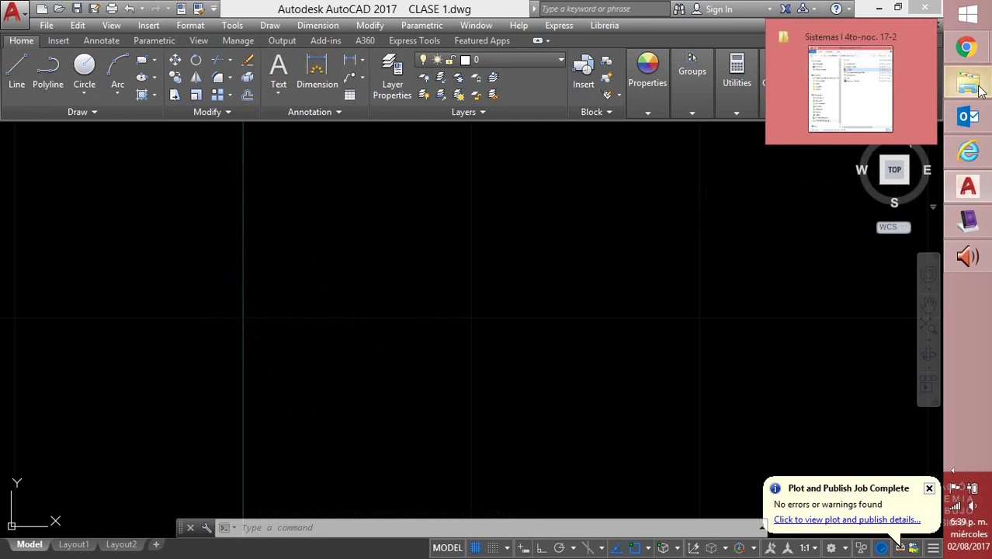
left_click(980, 91)
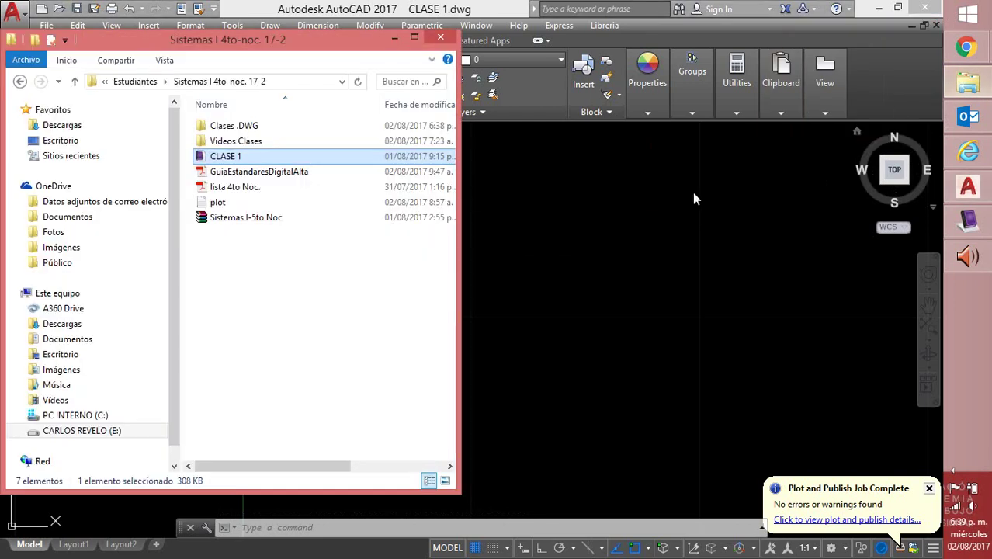
double_click(250, 131)
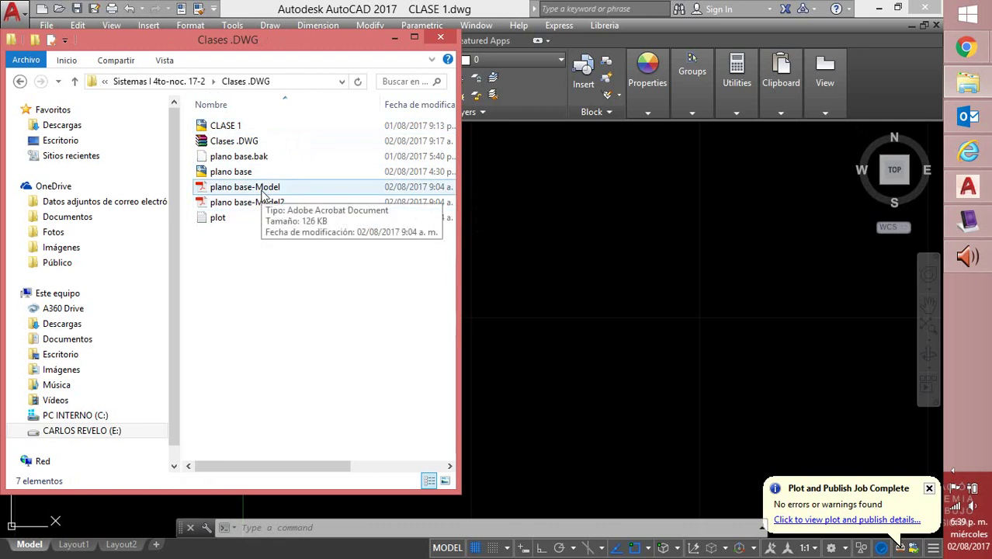
left_click(263, 203)
double_click(262, 203)
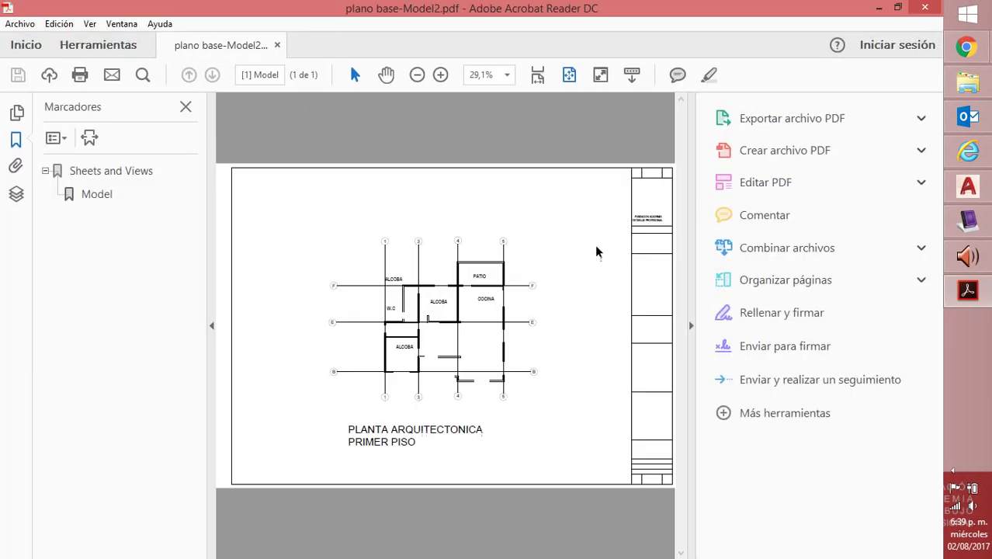
left_click(692, 326)
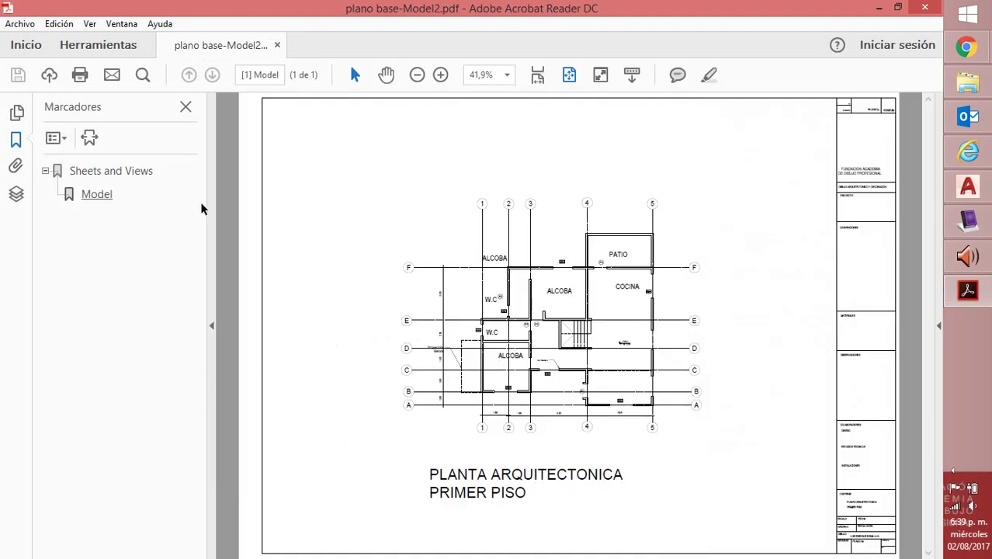
left_click(187, 108)
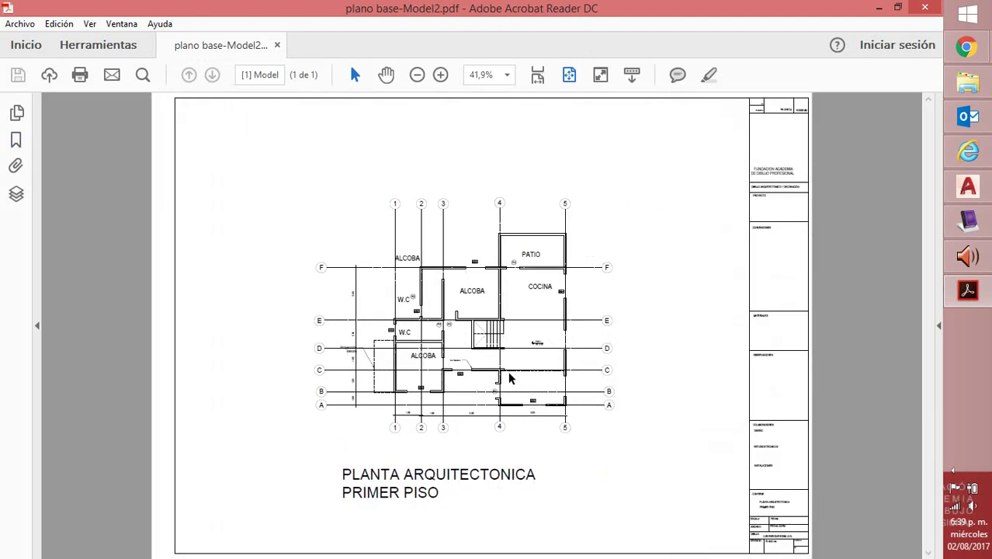
Step: Examine the axes, rooms and dimensions of the first-floor architectural plan at 50%, 75% and 100% zoom
left_click(507, 75)
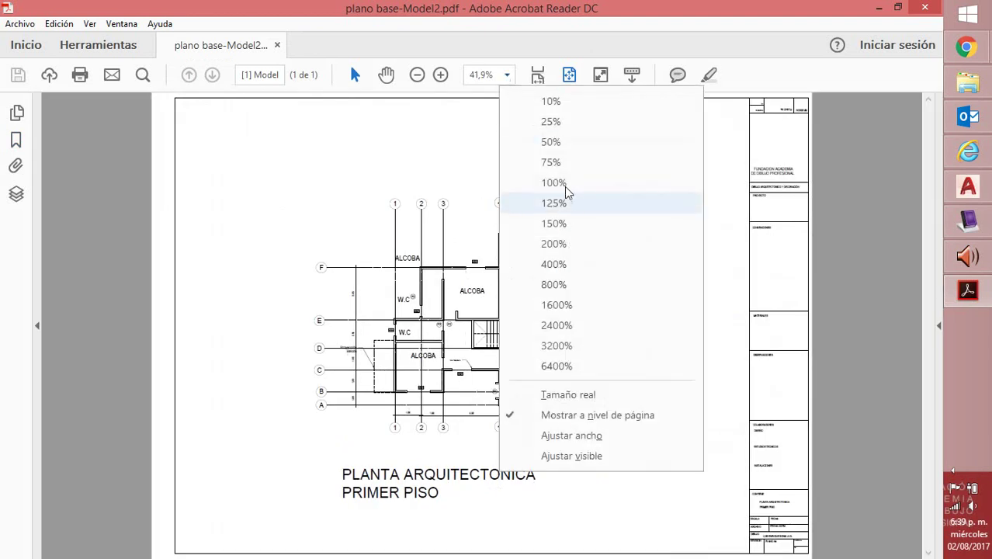
left_click(563, 147)
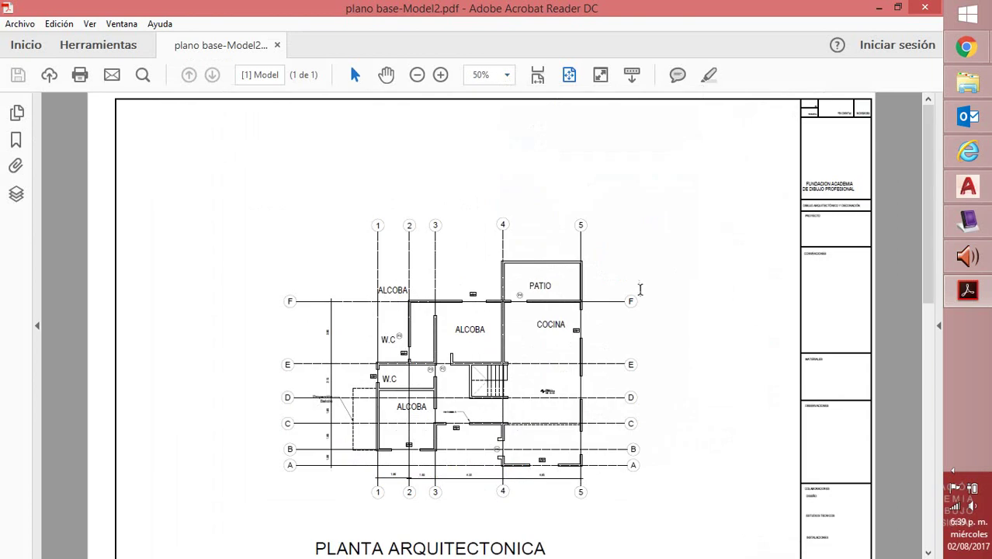
left_click(505, 75)
left_click(522, 161)
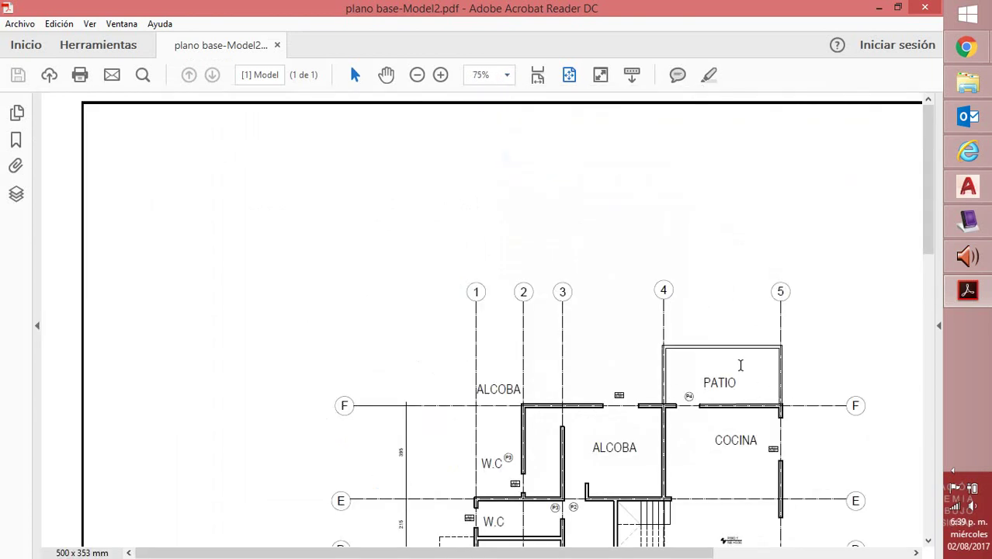
scroll(742, 373, "down", 1)
scroll(742, 373, "down", 5)
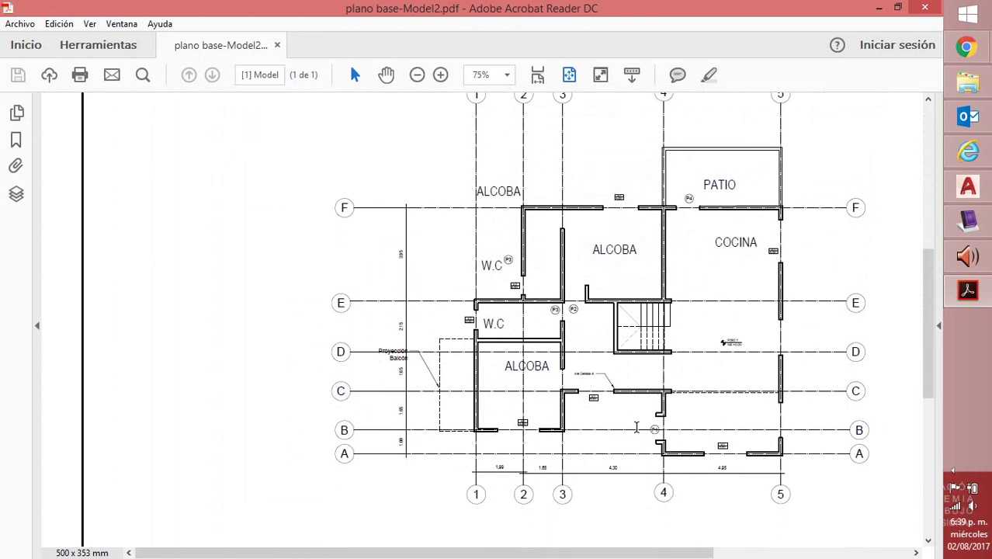
left_click(507, 75)
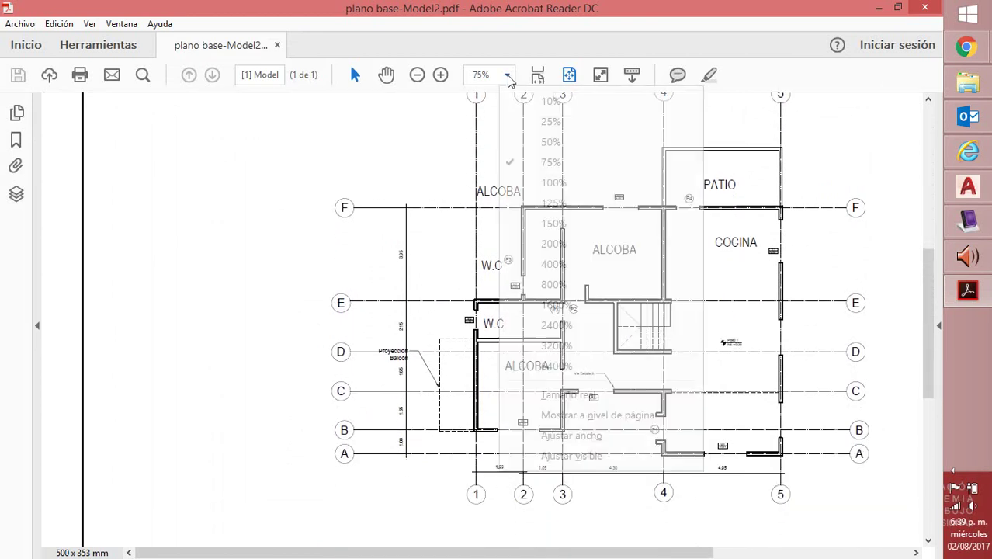
left_click(571, 185)
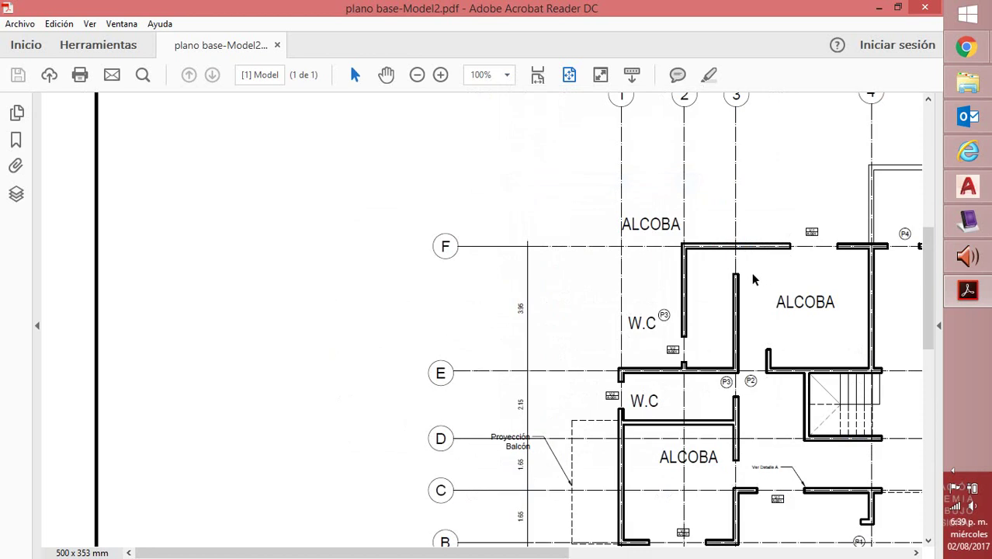
scroll(752, 280, "down", 2)
scroll(752, 280, "down", 2)
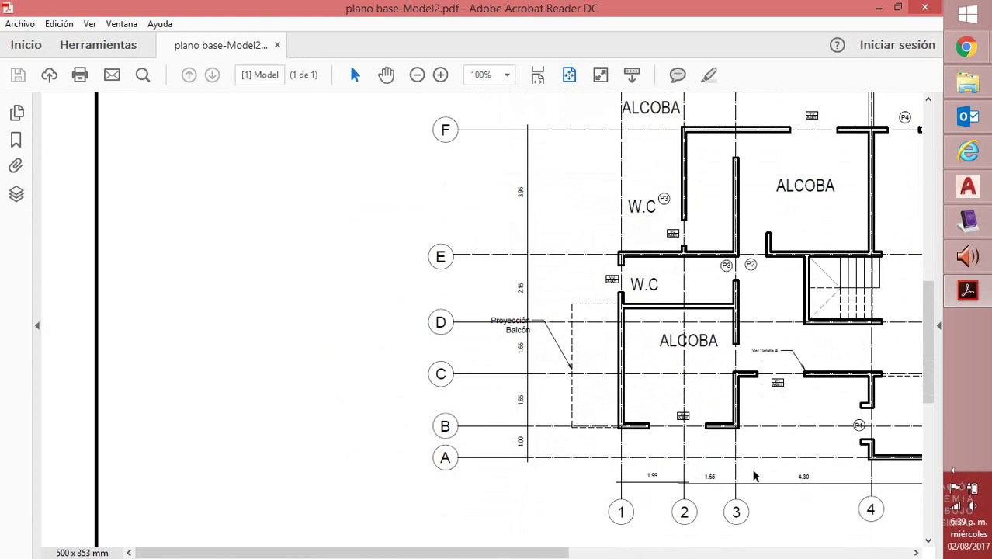
Step: Switch to MimioStudio Notebook and sketch a grid of three vertical and three horizontal lines on blank page 8
left_click(969, 222)
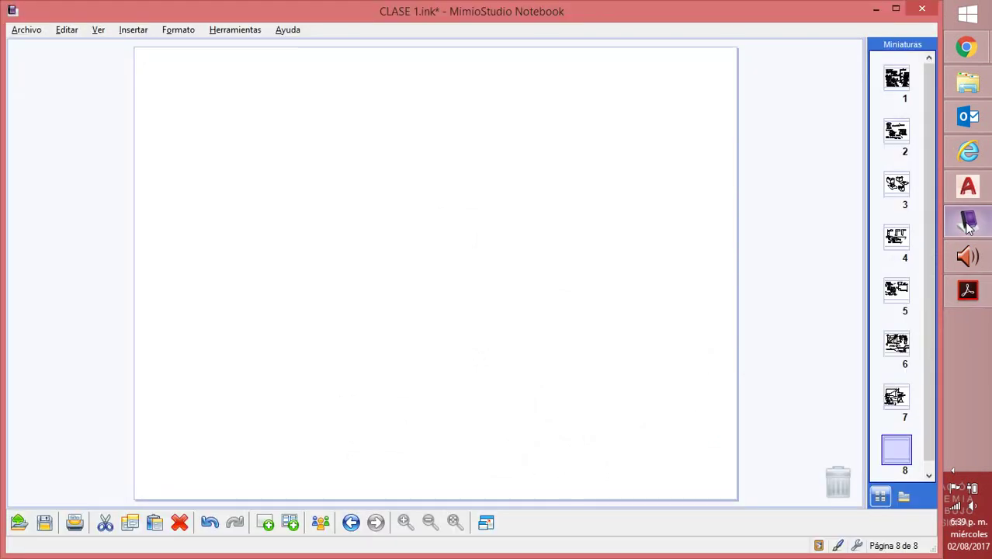
left_click_drag(224, 75, 215, 247)
left_click_drag(269, 76, 259, 249)
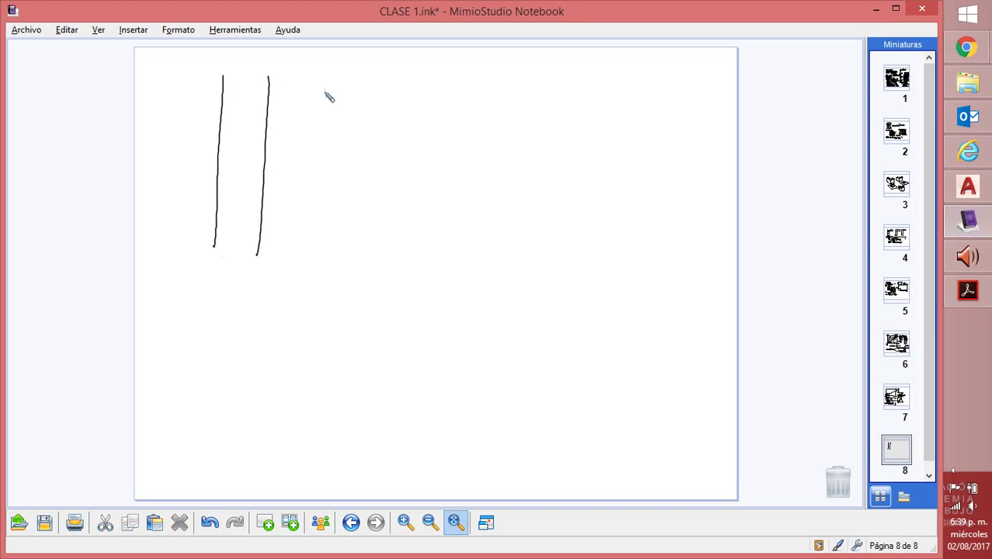
left_click_drag(326, 80, 316, 266)
left_click_drag(206, 132, 365, 140)
left_click_drag(199, 176, 367, 185)
left_click_drag(207, 222, 352, 231)
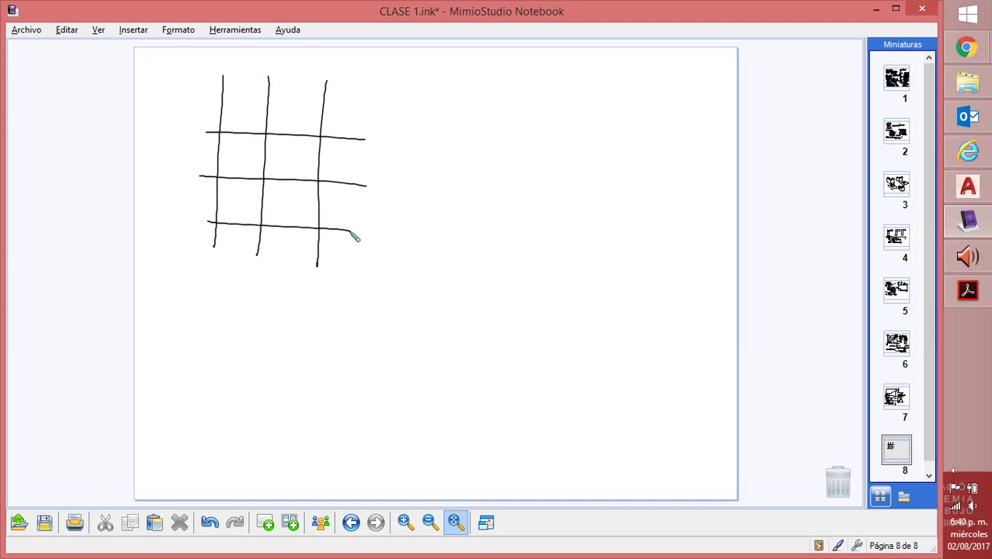
Step: Handwrite the heading "RETÍCULA" beside the grid and retrace the grid's leftmost vertical and lowest horizontal lines as arrows
mouse_move(419, 74)
left_mouse_down()
mouse_move(422, 103)
mouse_move(427, 84)
mouse_move(435, 99)
mouse_move(436, 90)
mouse_move(444, 95)
mouse_move(439, 77)
mouse_move(455, 96)
mouse_move(462, 77)
mouse_move(465, 101)
mouse_move(505, 79)
mouse_move(536, 88)
left_mouse_up()
left_click_drag(475, 63, 471, 74)
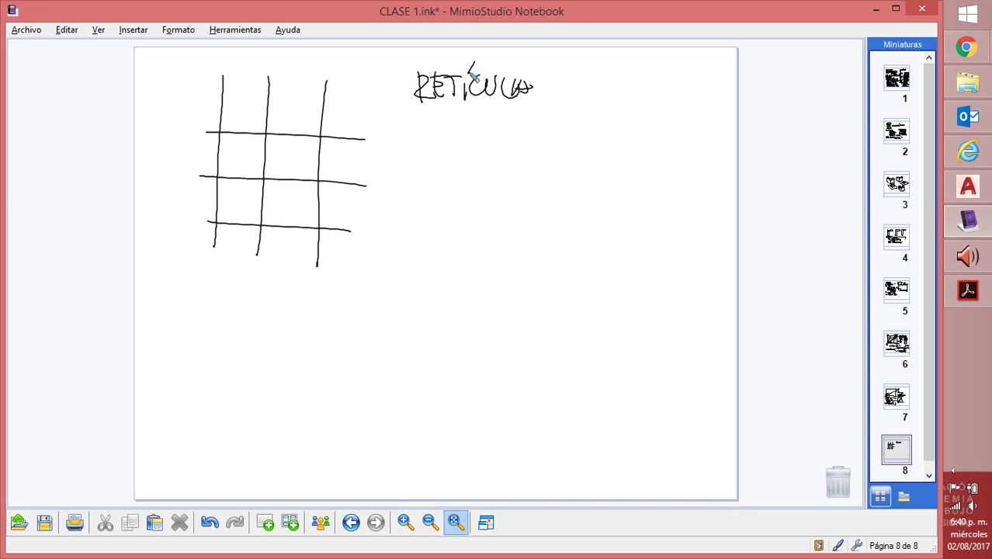
left_click_drag(224, 77, 221, 249)
left_click_drag(194, 224, 345, 235)
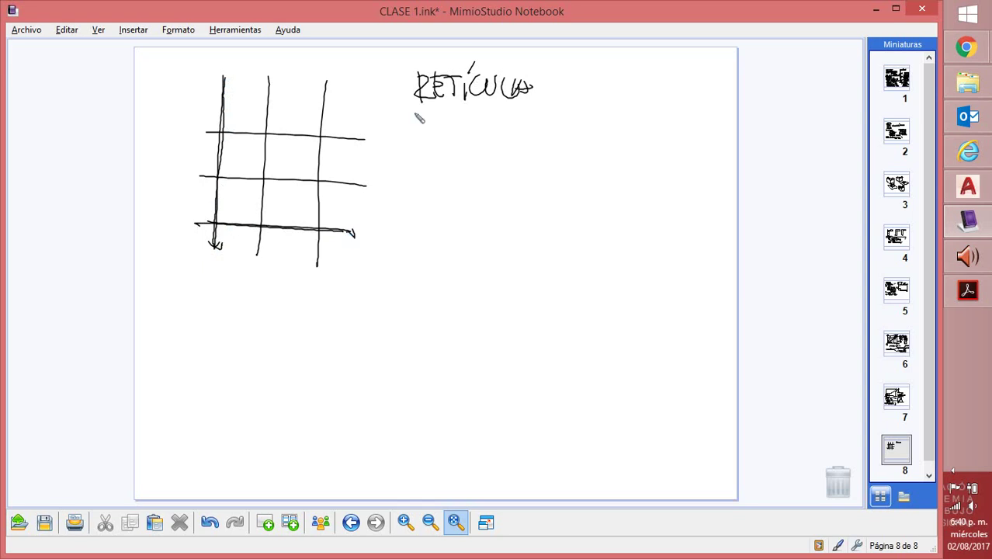
Step: Sketch a second grid below the RETÍCULA heading with six close vertical lines crossed by three horizontal lines
left_click_drag(416, 115, 412, 229)
mouse_move(433, 117)
left_mouse_down()
mouse_move(429, 215)
mouse_move(443, 190)
mouse_move(453, 222)
left_mouse_up()
mouse_move(474, 117)
left_mouse_down()
mouse_move(465, 232)
mouse_move(480, 199)
mouse_move(479, 227)
left_mouse_up()
left_click_drag(405, 131, 491, 132)
left_click_drag(408, 157, 491, 159)
left_click_drag(406, 187, 492, 190)
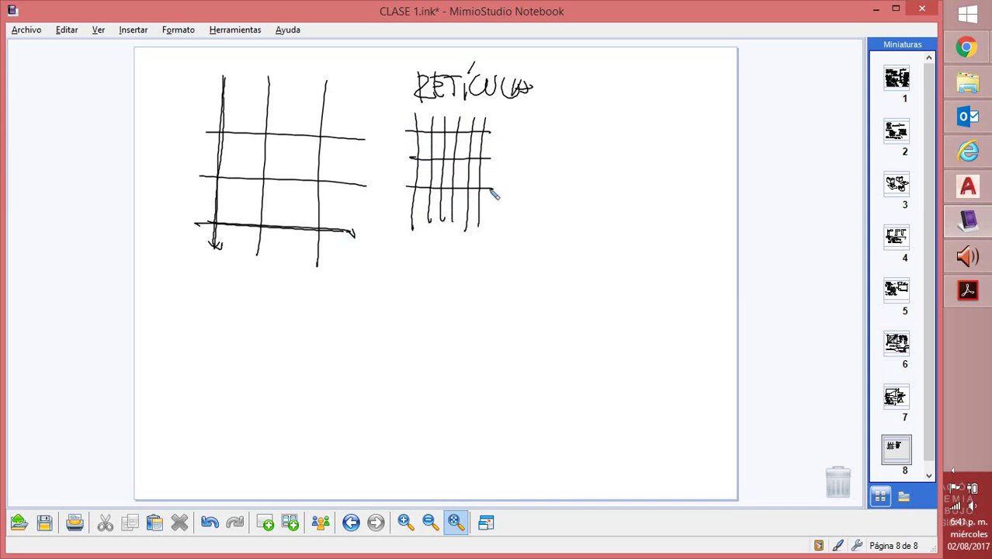
Step: Sketch a third grid beside the straight-line one, with four wavy vertical lines crossed by four horizontal lines
mouse_move(529, 119)
left_mouse_down()
mouse_move(528, 231)
mouse_move(557, 155)
mouse_move(546, 233)
left_mouse_up()
mouse_move(572, 122)
left_mouse_down()
mouse_move(570, 237)
mouse_move(588, 181)
mouse_move(584, 237)
left_mouse_up()
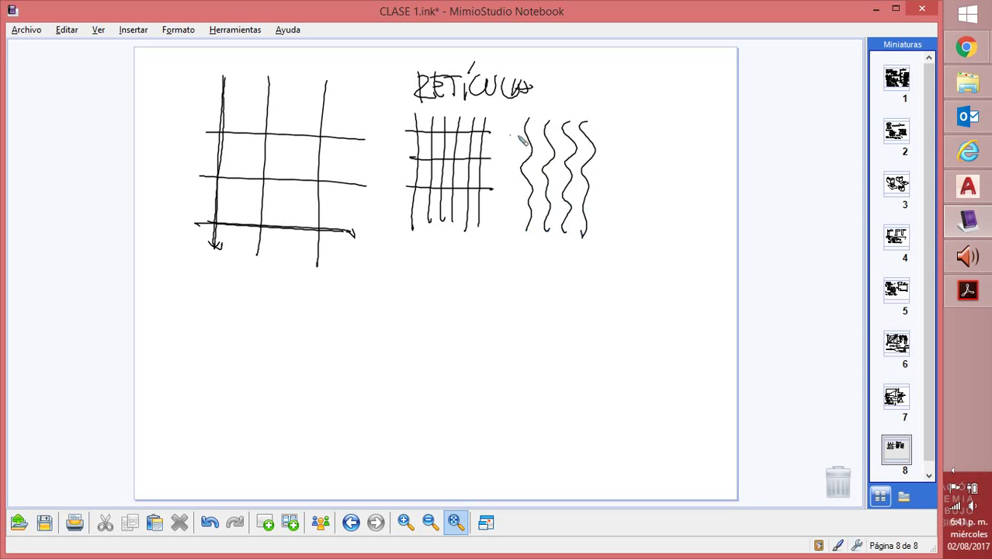
left_click_drag(510, 136, 606, 138)
left_click_drag(509, 159, 603, 160)
left_click_drag(509, 182, 603, 183)
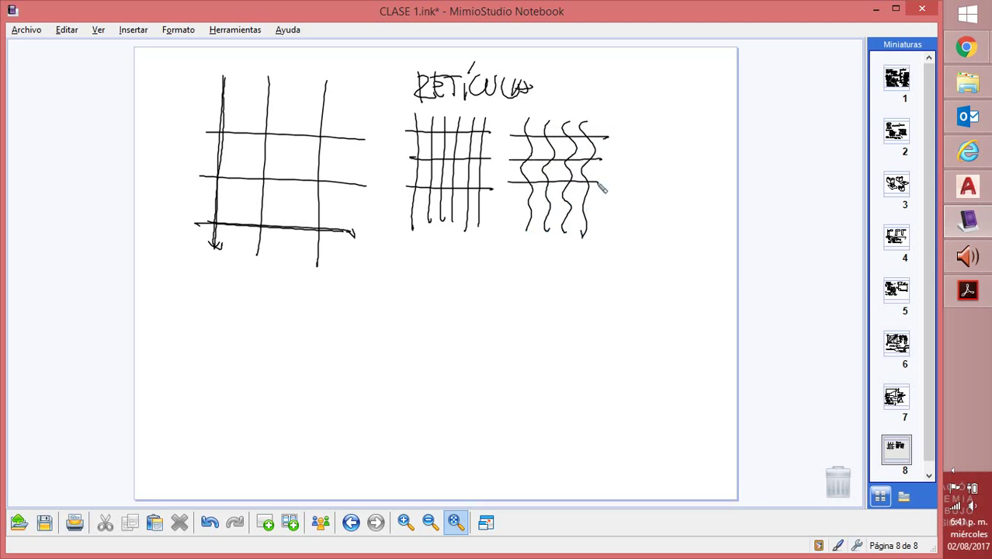
left_click_drag(505, 205, 603, 211)
Step: Sketch three vertical lines beside the wavy grid and cross the first two with opposing zigzag lines
left_click_drag(652, 120, 647, 242)
left_click_drag(680, 122, 674, 246)
left_click_drag(707, 124, 704, 217)
mouse_move(634, 128)
left_mouse_down()
mouse_move(634, 165)
mouse_move(654, 182)
mouse_move(631, 202)
mouse_move(654, 222)
left_mouse_up()
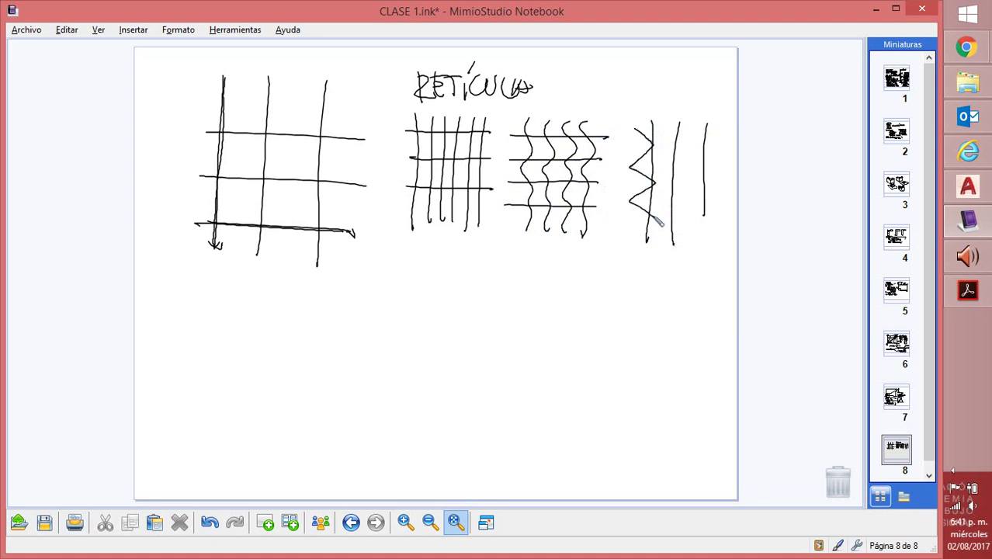
mouse_move(677, 124)
left_mouse_down()
mouse_move(655, 146)
mouse_move(675, 159)
mouse_move(652, 181)
mouse_move(678, 201)
mouse_move(660, 221)
mouse_move(674, 241)
left_mouse_up()
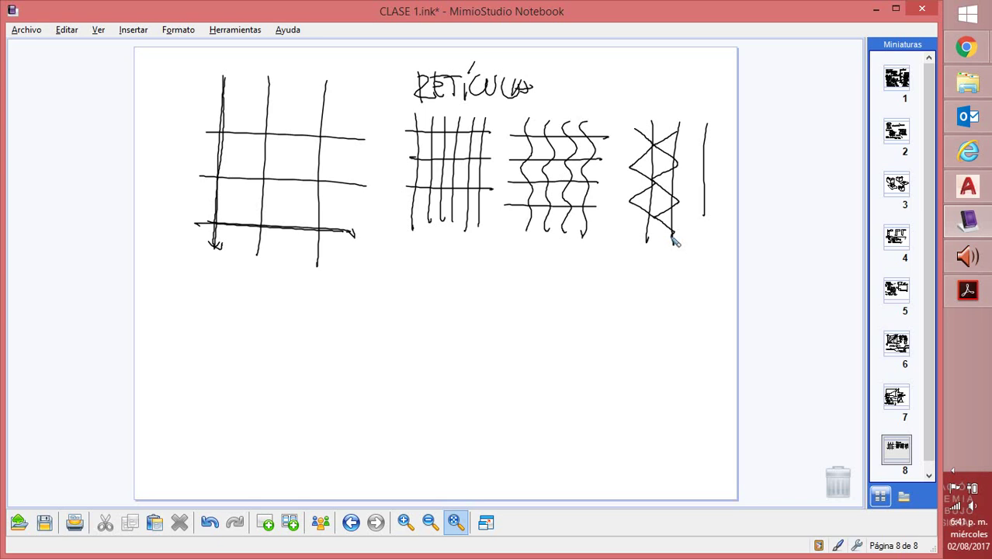
Step: Trace an L-shaped plan outline over the first grid and mark two short wall segments with end ticks on its inner vertical axes
mouse_move(219, 224)
left_mouse_down()
mouse_move(257, 223)
mouse_move(261, 185)
mouse_move(263, 223)
mouse_move(213, 227)
mouse_move(264, 225)
mouse_move(269, 177)
mouse_move(266, 188)
mouse_move(267, 178)
mouse_move(364, 187)
mouse_move(369, 124)
mouse_move(364, 174)
mouse_move(368, 138)
mouse_move(222, 135)
mouse_move(225, 227)
left_mouse_up()
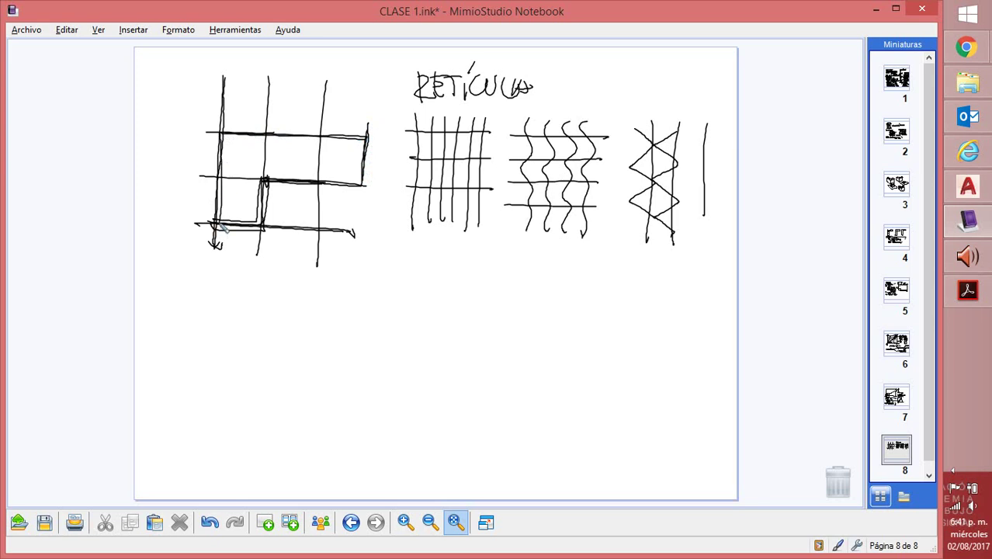
left_click_drag(272, 108, 271, 163)
left_click_drag(320, 116, 317, 162)
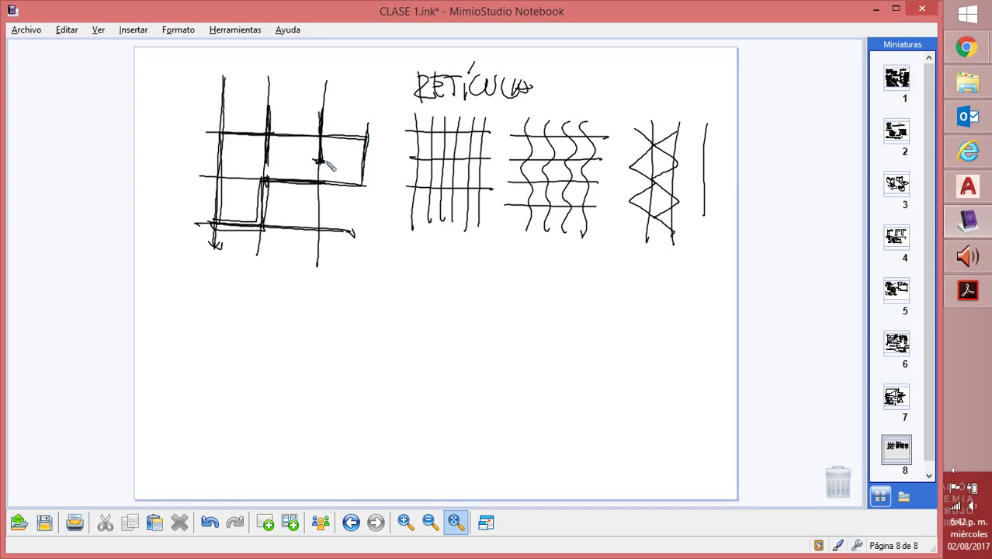
left_click_drag(314, 107, 332, 105)
left_click_drag(265, 113, 276, 111)
Step: Sketch an L-shaped floor plan outline below the first grid and add four short interior wall lines
mouse_move(216, 287)
left_mouse_down()
mouse_move(217, 377)
mouse_move(217, 296)
mouse_move(208, 289)
mouse_move(338, 299)
mouse_move(337, 343)
mouse_move(295, 341)
mouse_move(282, 391)
mouse_move(231, 393)
left_mouse_up()
left_click_drag(246, 292, 246, 342)
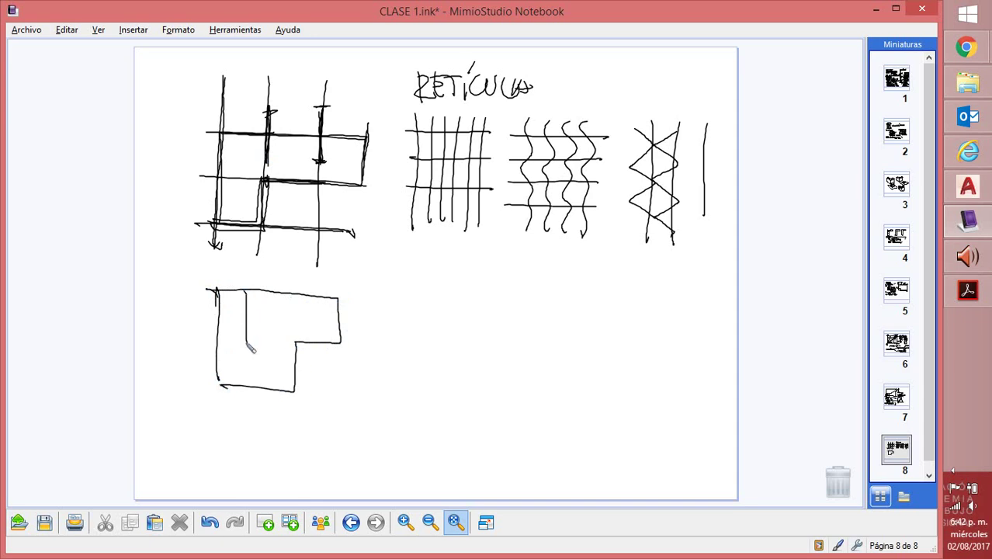
mouse_move(306, 318)
left_mouse_down()
mouse_move(310, 344)
mouse_move(271, 391)
left_mouse_up()
left_click_drag(216, 362, 242, 365)
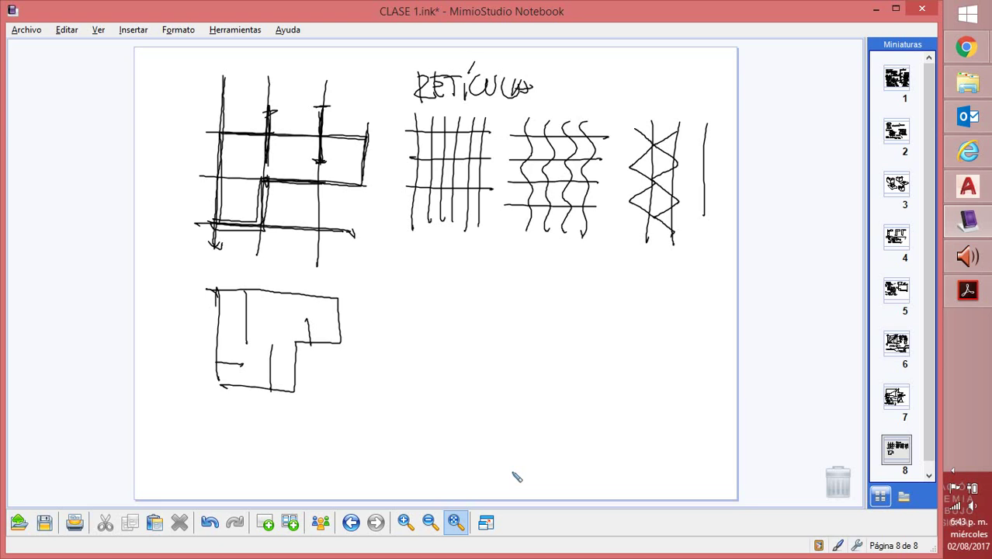
Step: Add a new notebook page and sketch a long vertical dash-dot axis line on it
left_click(264, 522)
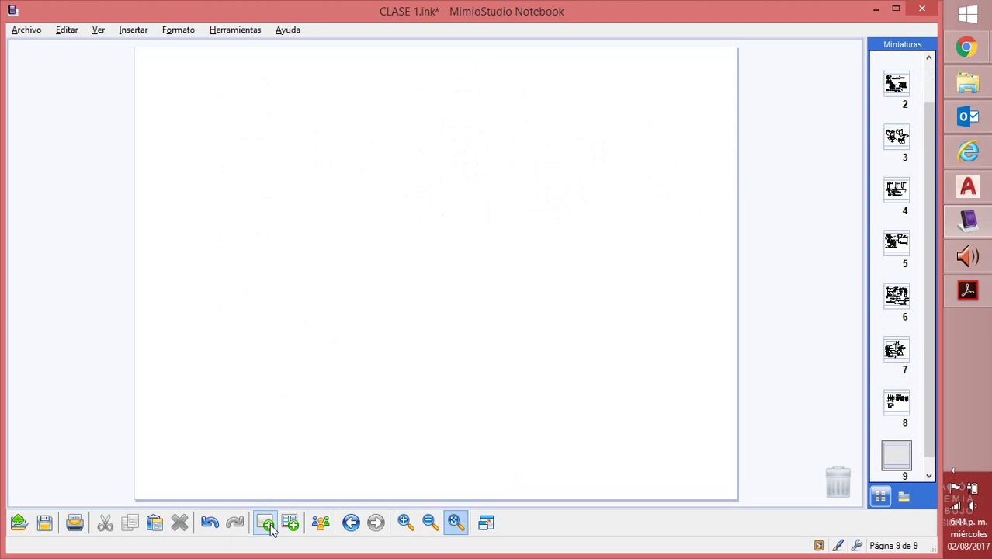
left_click_drag(224, 82, 225, 324)
left_click(225, 156)
left_click(228, 235)
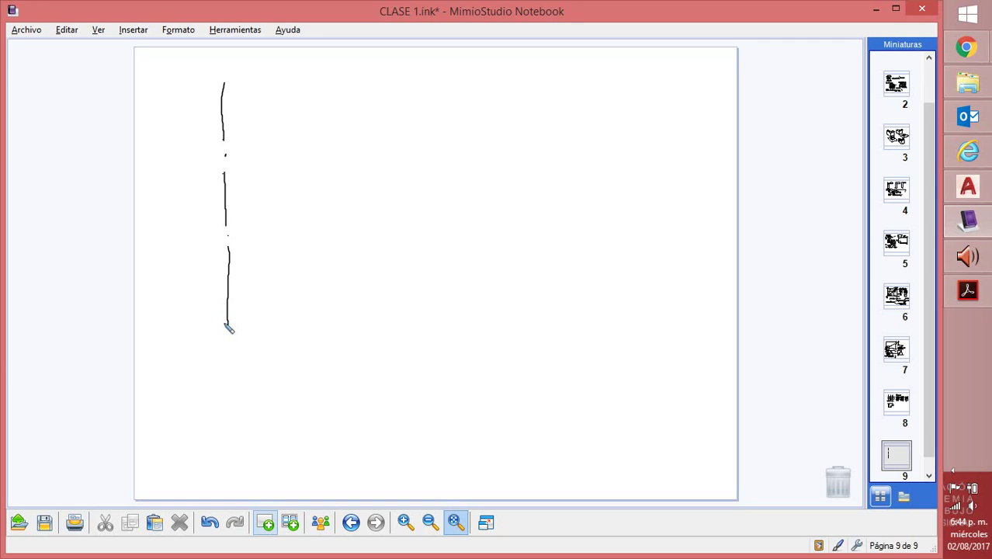
Step: Below the axis, sketch a thin horizontal arrow labelled "Rj" and a thick double-line wall end labelled "Mq"
left_click_drag(182, 397, 282, 398)
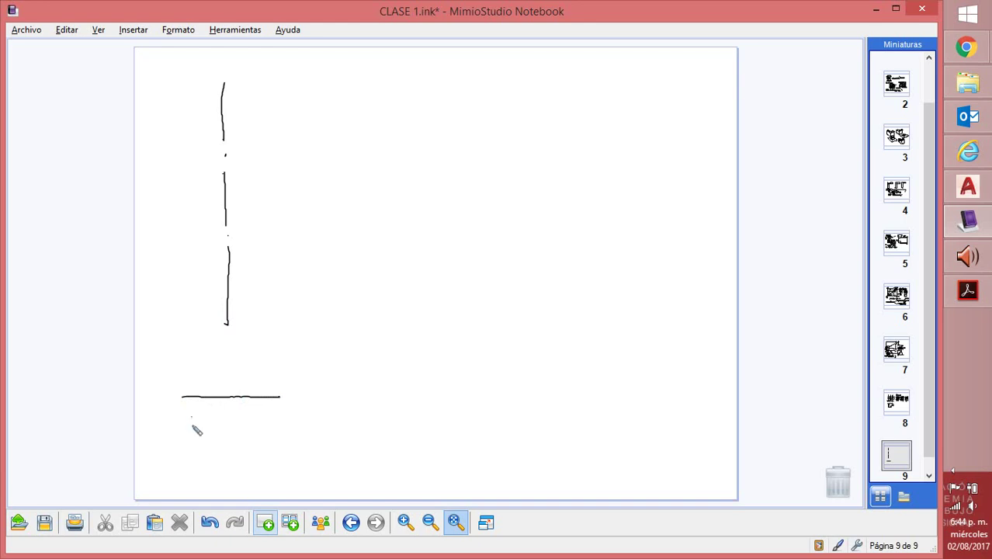
mouse_move(192, 420)
left_mouse_down()
mouse_move(248, 418)
mouse_move(198, 429)
mouse_move(195, 419)
mouse_move(195, 444)
mouse_move(250, 452)
mouse_move(203, 453)
left_mouse_up()
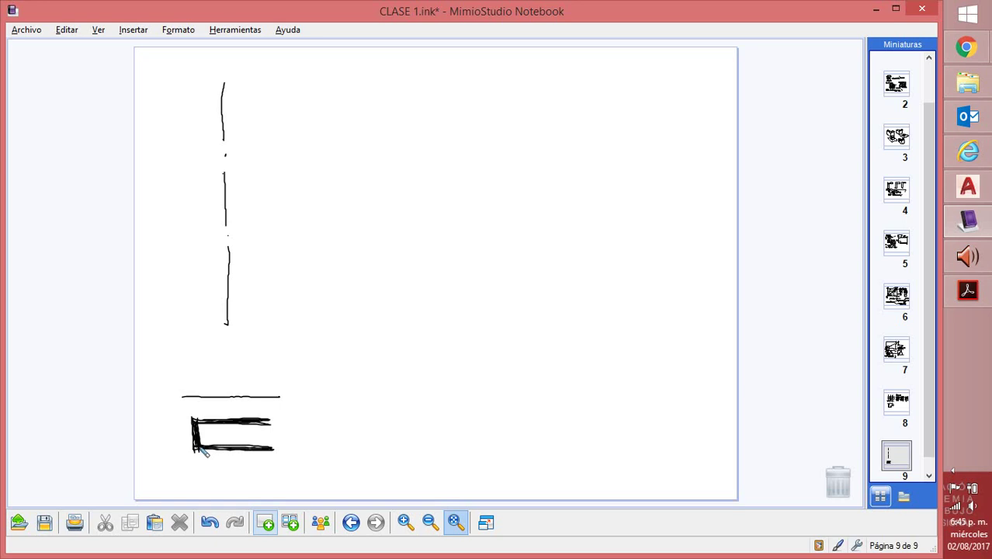
mouse_move(277, 392)
left_mouse_down()
mouse_move(305, 389)
mouse_move(302, 403)
mouse_move(316, 423)
left_mouse_up()
mouse_move(296, 429)
left_mouse_down()
mouse_move(298, 440)
mouse_move(309, 434)
mouse_move(322, 466)
left_mouse_up()
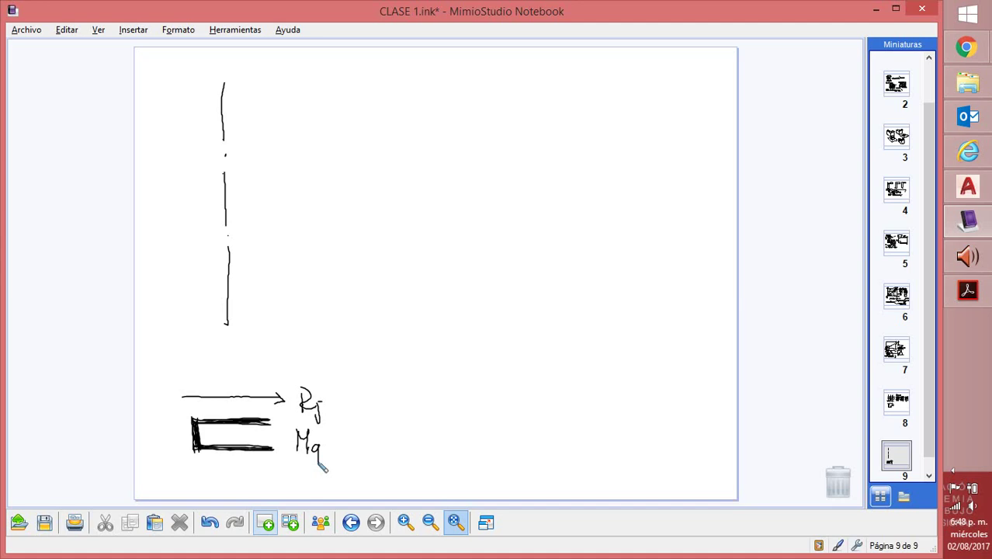
Step: Switch to the floor plan PDF to examine axis 1, and return to the MimioStudio notebook
left_click(967, 291)
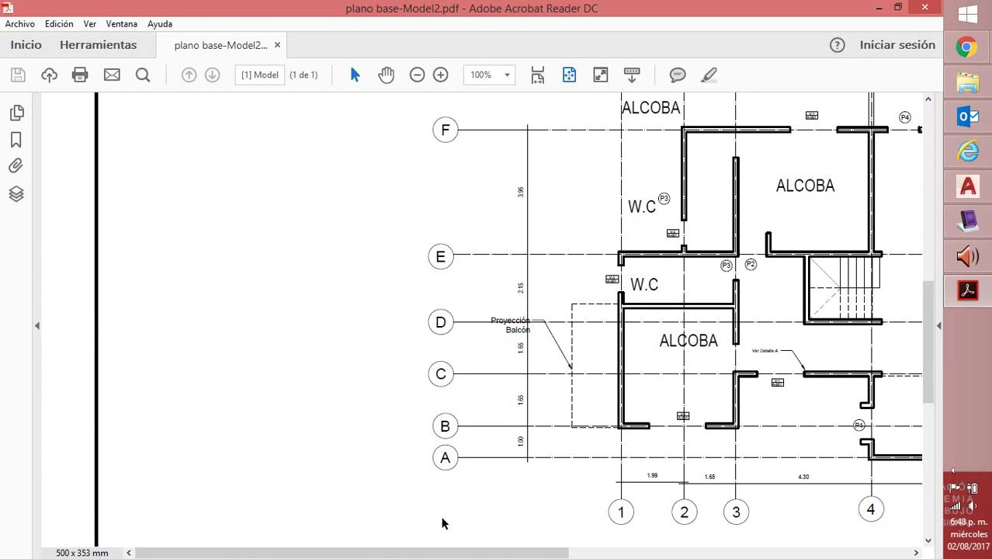
left_click(608, 519)
left_click(972, 223)
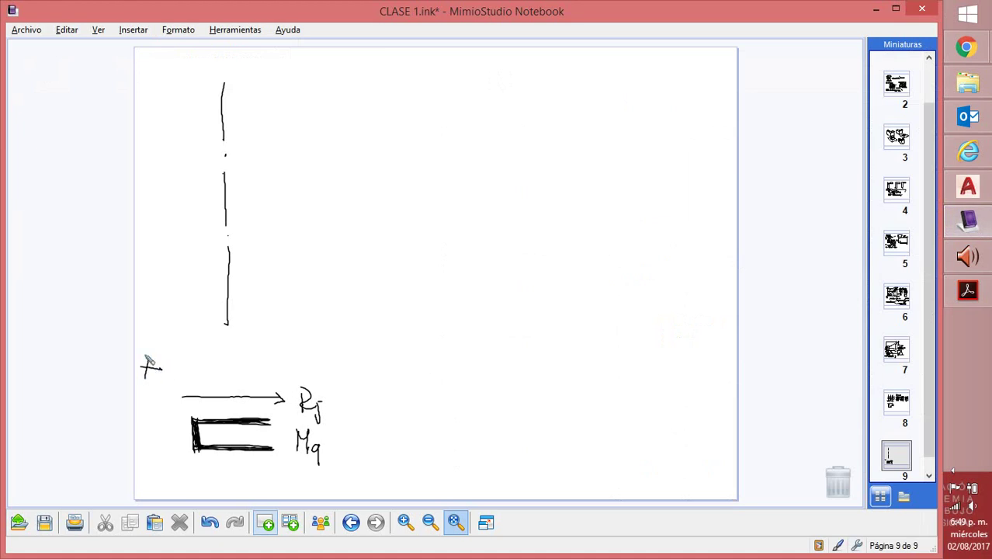
Step: Sketch X and Y axis arrows from an origin labelled "0,0" around the dash-dot line
mouse_move(150, 366)
left_mouse_down()
mouse_move(140, 394)
mouse_move(147, 383)
left_mouse_up()
mouse_move(156, 395)
left_mouse_down()
mouse_move(152, 407)
mouse_move(164, 384)
mouse_move(205, 371)
mouse_move(435, 376)
mouse_move(419, 384)
mouse_move(455, 391)
left_mouse_up()
left_click_drag(457, 378, 446, 391)
left_click_drag(152, 365, 145, 143)
left_click_drag(145, 108, 152, 129)
Step: Mark the offsets 4 on the X axis and 2 on the Y axis, and dimension the dash-dot line as 13
mouse_move(233, 365)
left_mouse_down()
mouse_move(233, 375)
mouse_move(193, 385)
mouse_move(200, 391)
left_mouse_up()
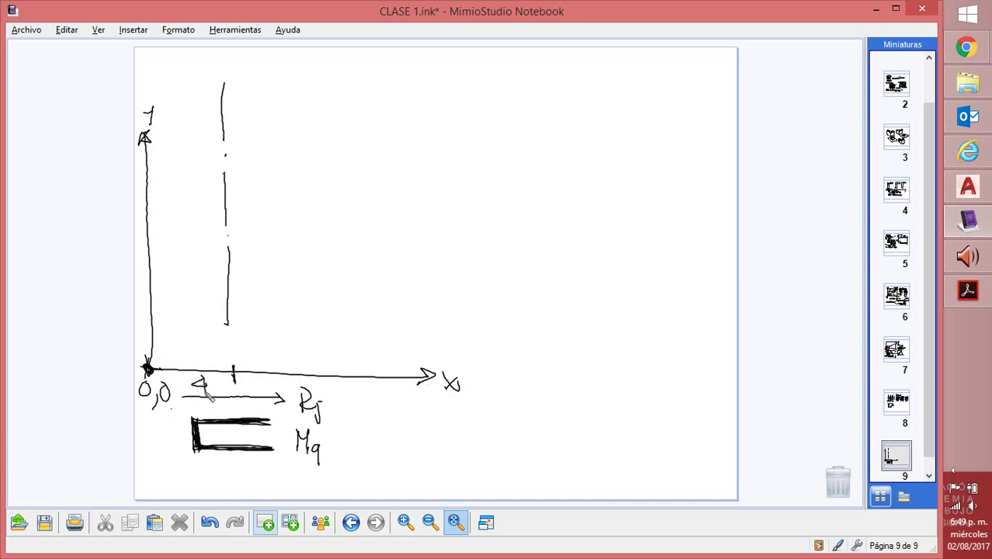
mouse_move(147, 321)
left_mouse_down()
mouse_move(166, 323)
mouse_move(171, 359)
left_mouse_up()
mouse_move(191, 79)
left_mouse_down()
mouse_move(211, 79)
mouse_move(199, 216)
mouse_move(213, 206)
mouse_move(215, 216)
mouse_move(192, 201)
left_mouse_up()
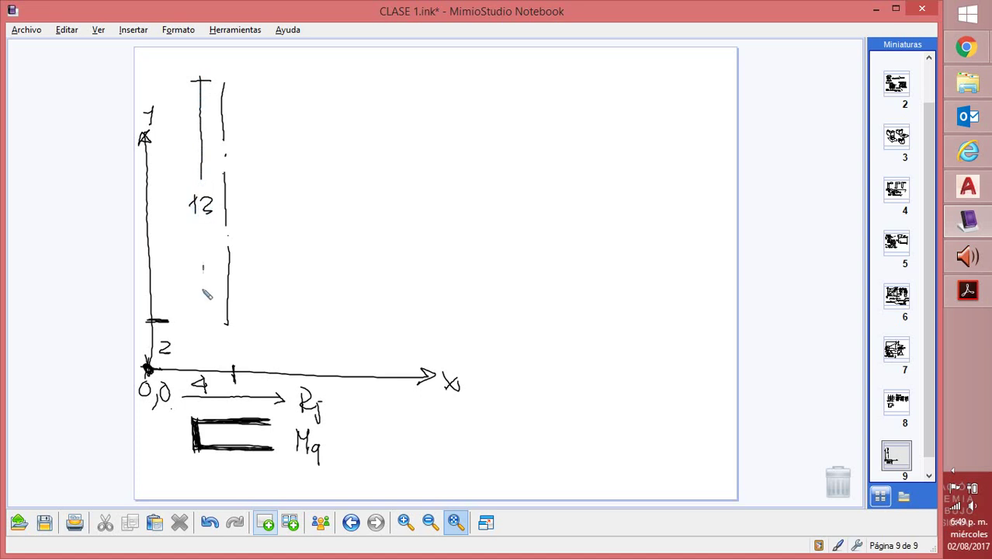
mouse_move(203, 266)
left_mouse_down()
mouse_move(203, 323)
mouse_move(213, 322)
left_mouse_up()
Step: Mark the dash-dot line's endpoints with dots and label them "4,2" at the lower end and "4,14" at the upper end
left_click_drag(227, 323, 229, 326)
mouse_move(255, 318)
left_mouse_down()
mouse_move(250, 329)
mouse_move(268, 346)
mouse_move(294, 342)
left_mouse_up()
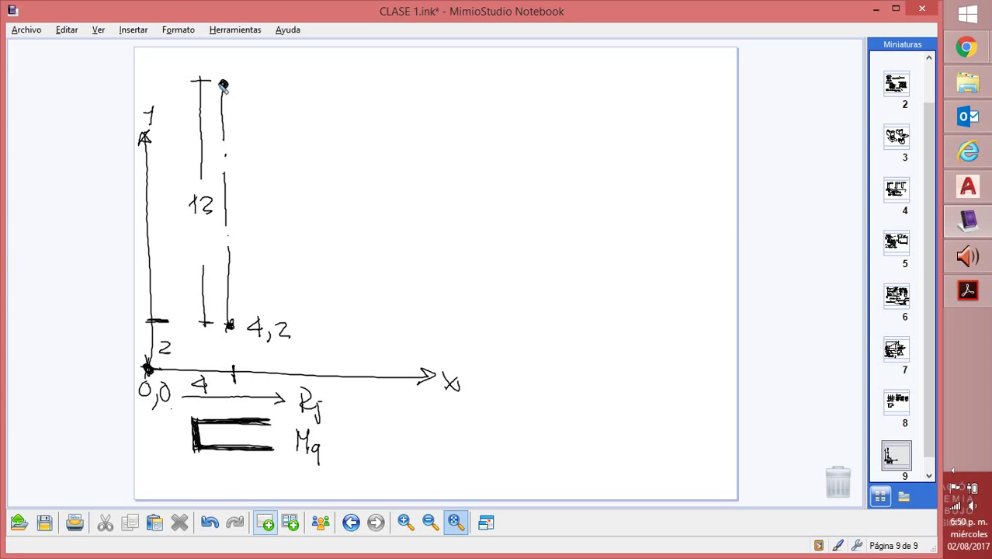
mouse_move(251, 69)
left_mouse_down()
mouse_move(247, 78)
mouse_move(265, 80)
mouse_move(256, 91)
left_mouse_up()
left_click_drag(265, 87, 263, 95)
mouse_move(282, 66)
left_mouse_down()
mouse_move(285, 91)
mouse_move(304, 83)
mouse_move(300, 92)
left_mouse_up()
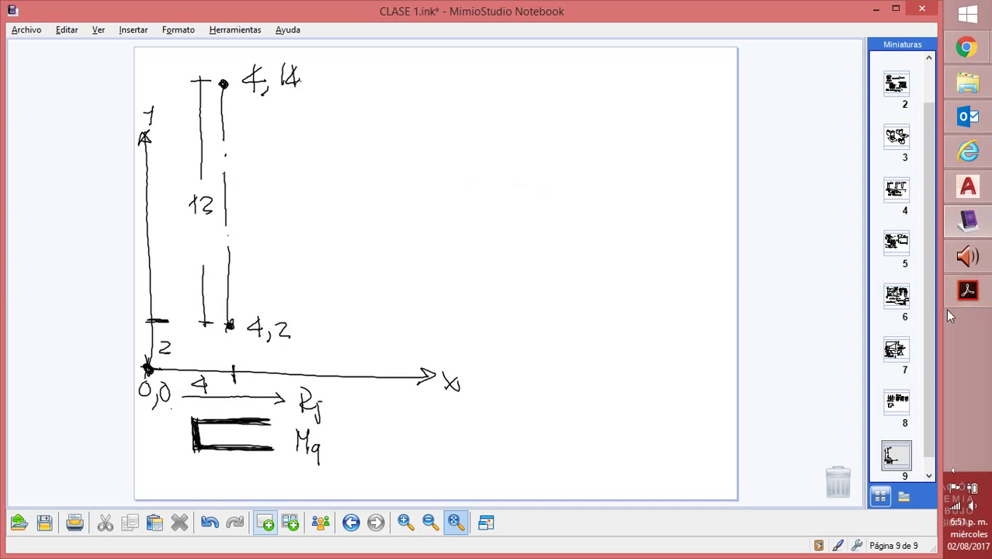
Step: Switch to AutoCAD and start a line with its first point at 4,2
left_click(968, 186)
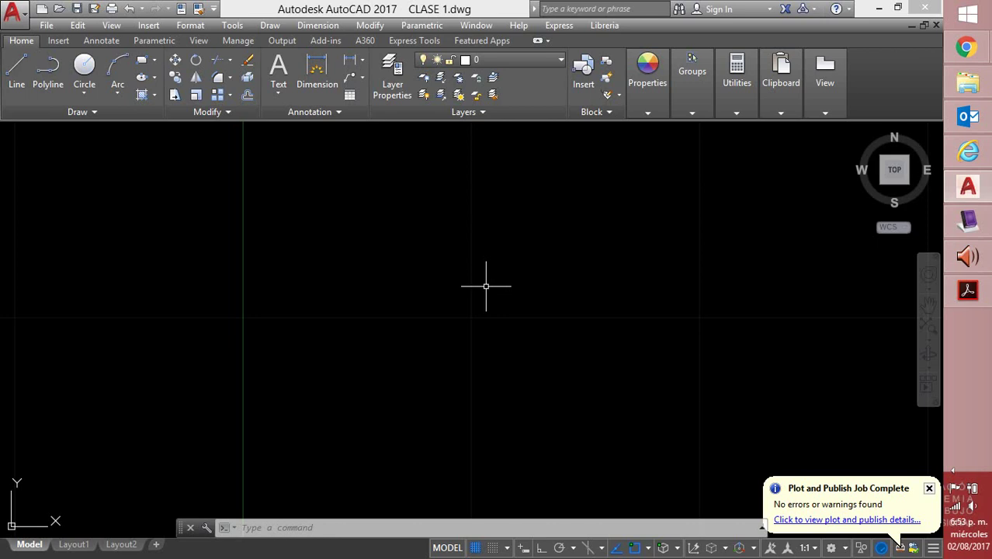
type("LINE")
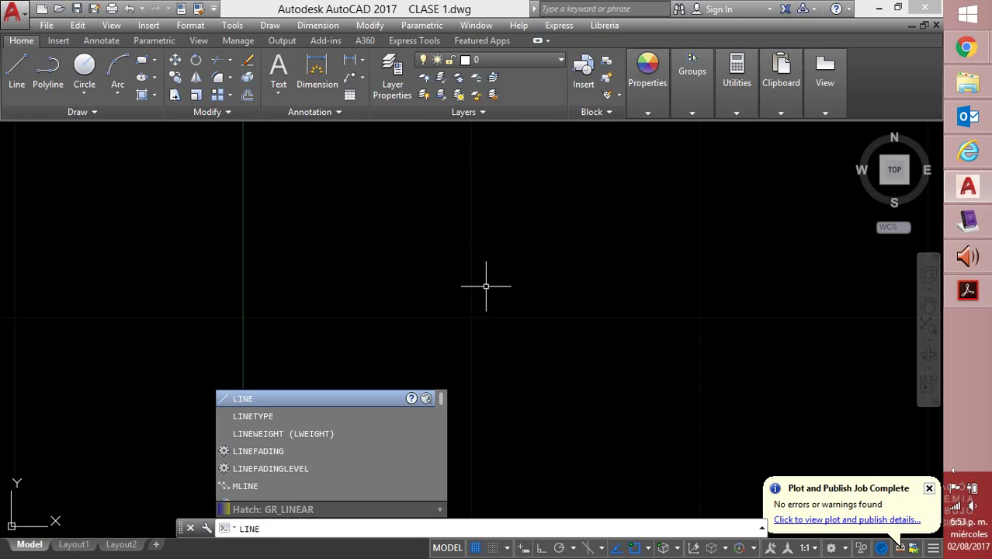
key("BackSpace")
key("BackSpace")
key("BackSpace")
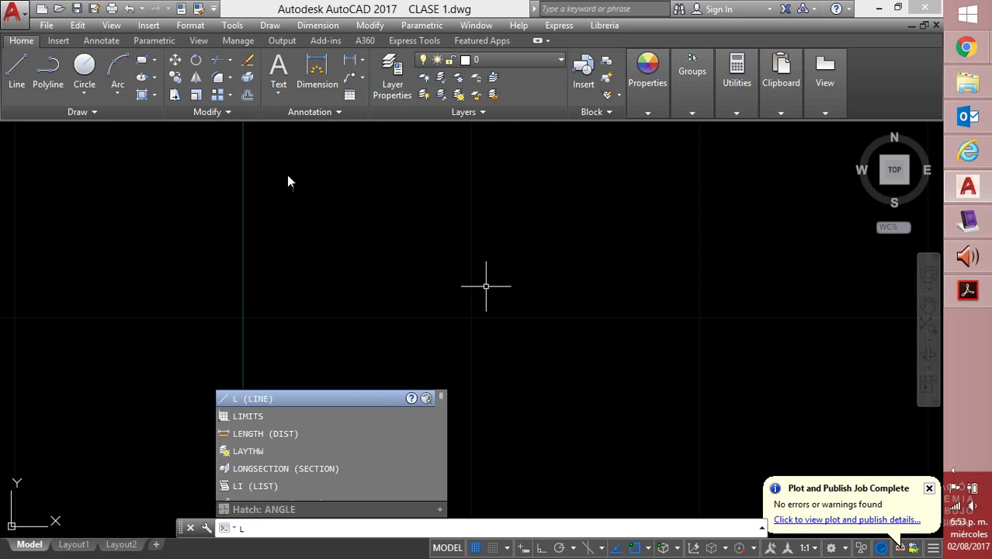
left_click(288, 399)
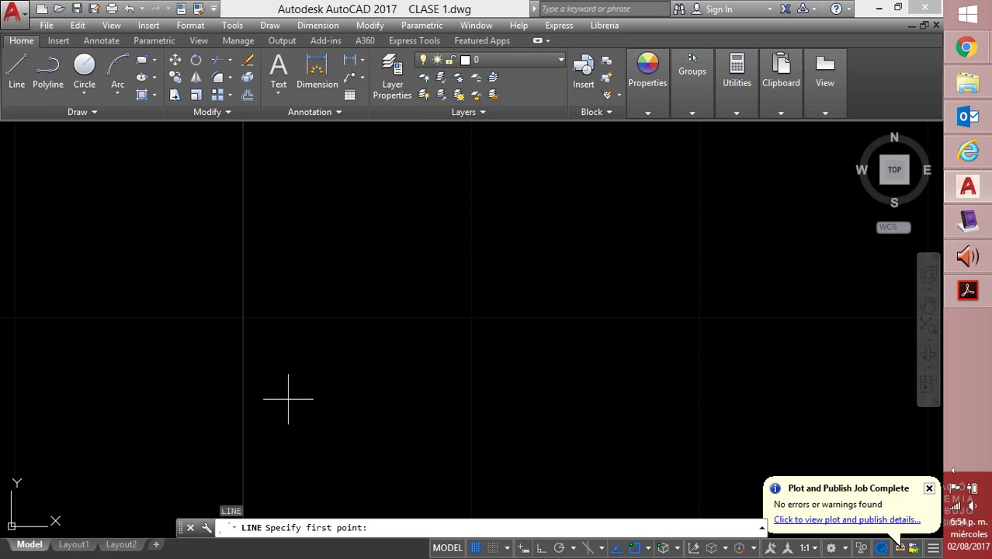
type("4,2")
key("Return")
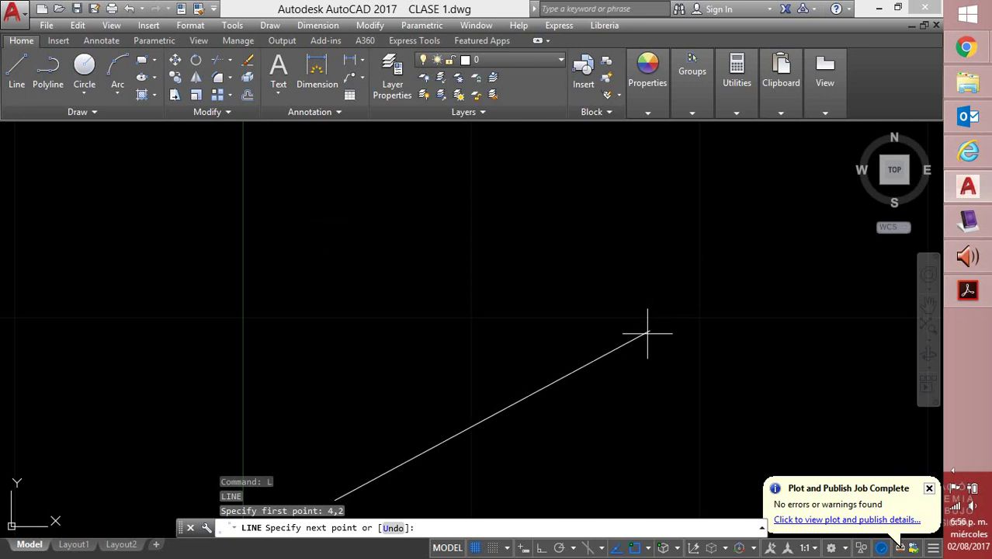
Step: Turn Ortho on and finish the line at 4,14
left_click(541, 549)
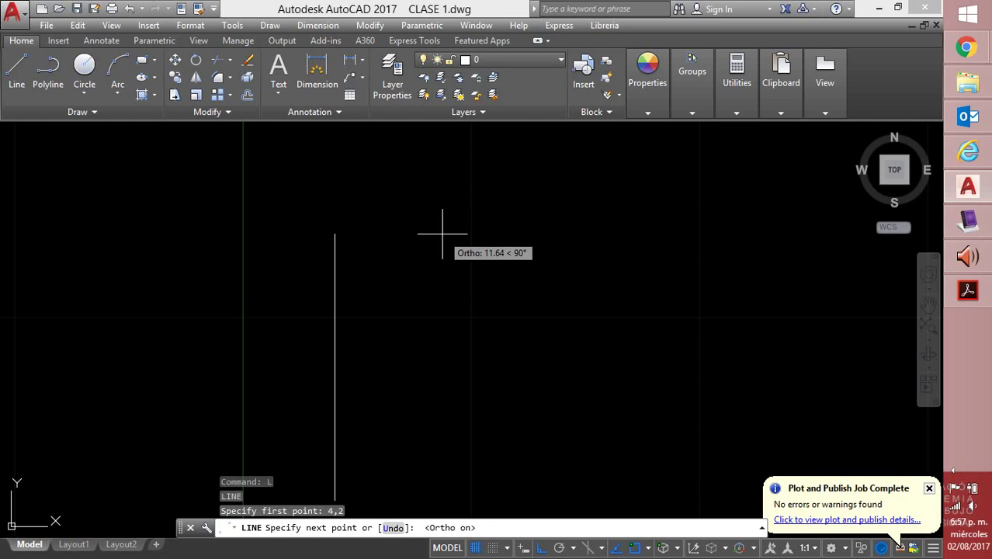
type("4")
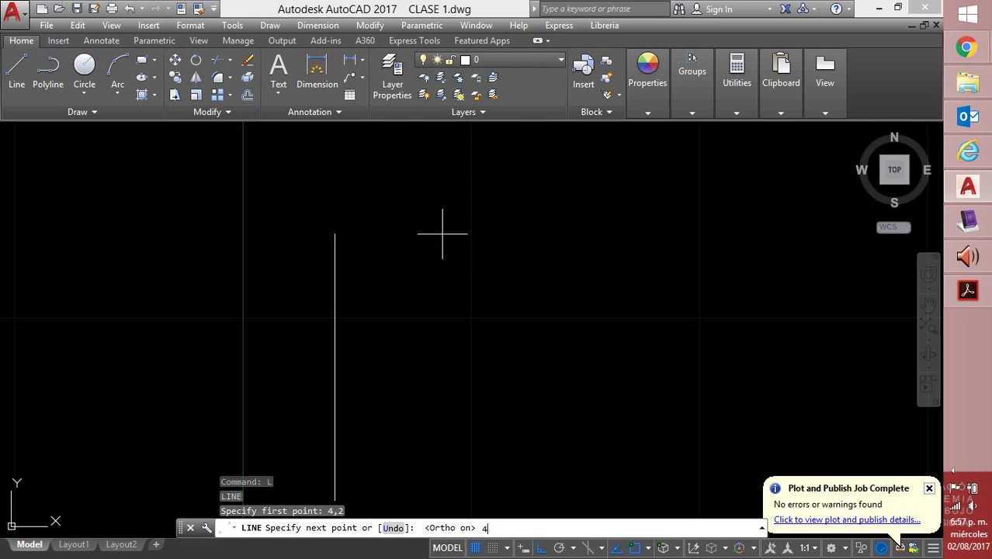
type(",14")
key("Return")
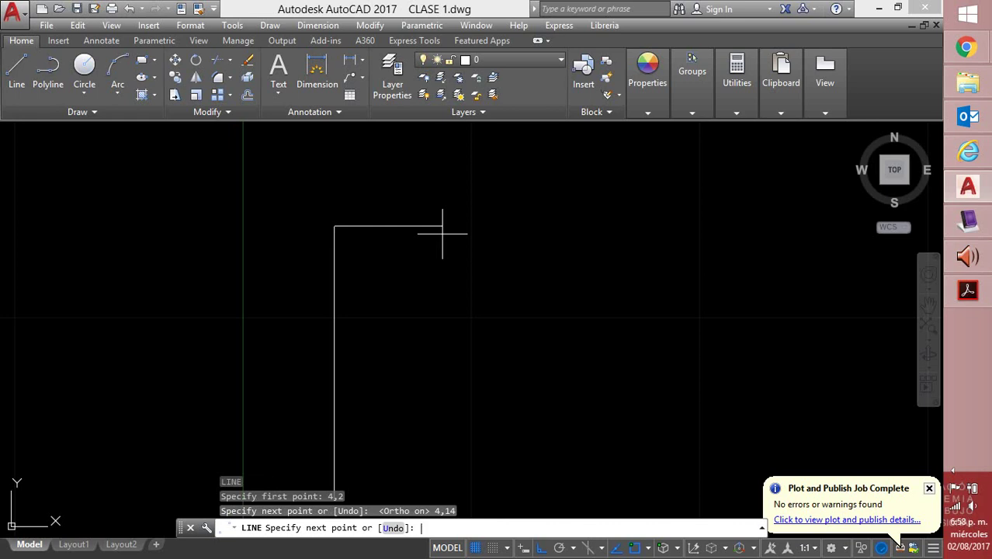
key("Return")
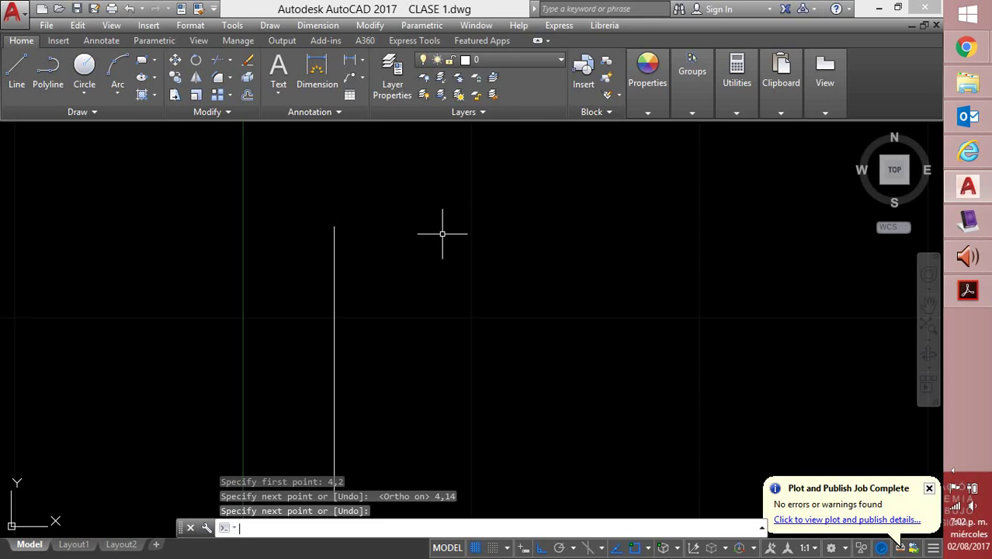
Step: Switch to the MimioStudio notebook and look through its earlier pages for page 5 with the DIBUJO setup list
left_click(968, 222)
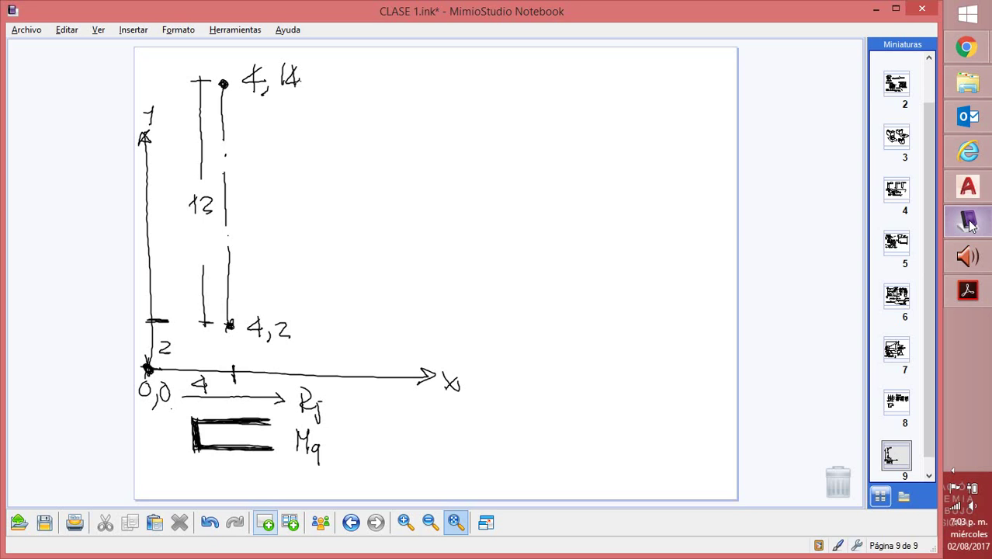
left_click(895, 243)
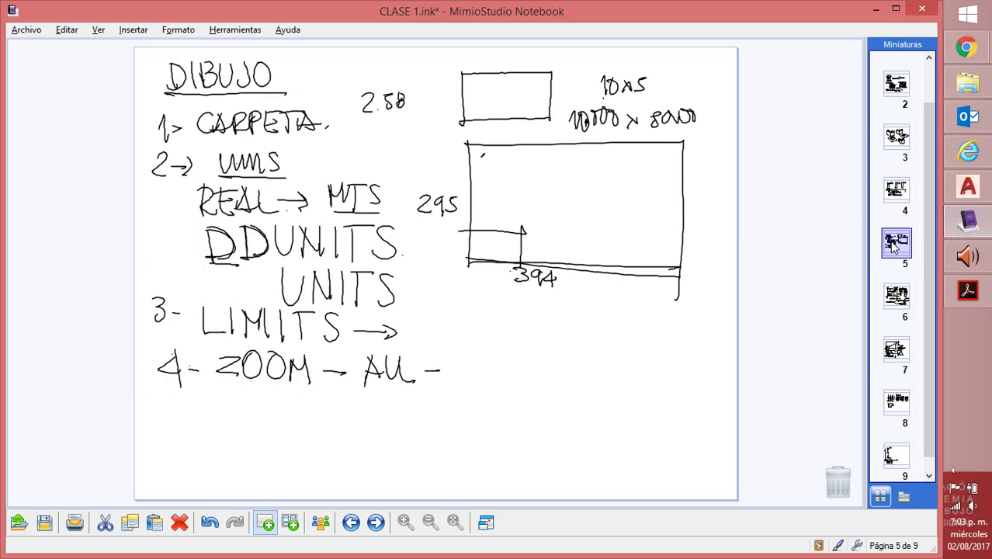
left_click(893, 350)
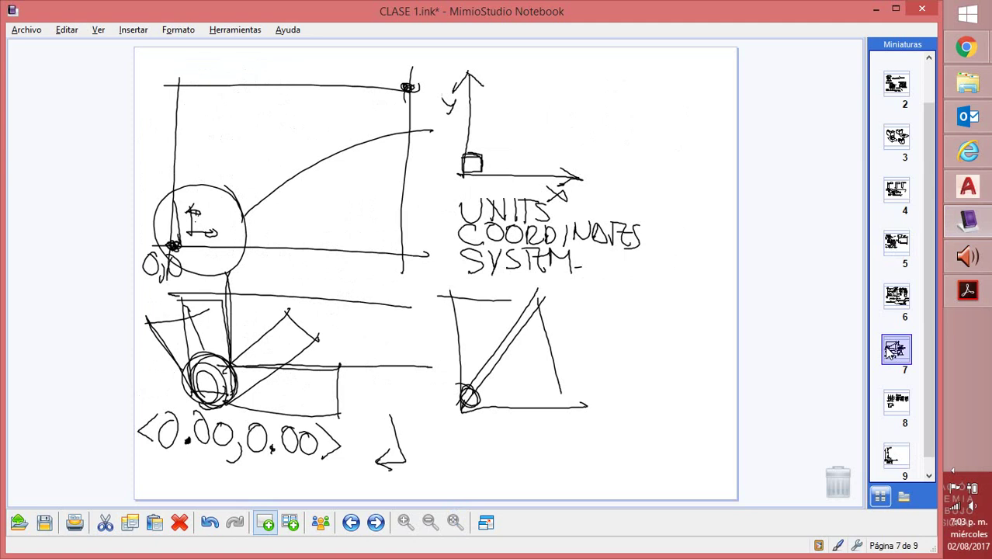
left_click(900, 404)
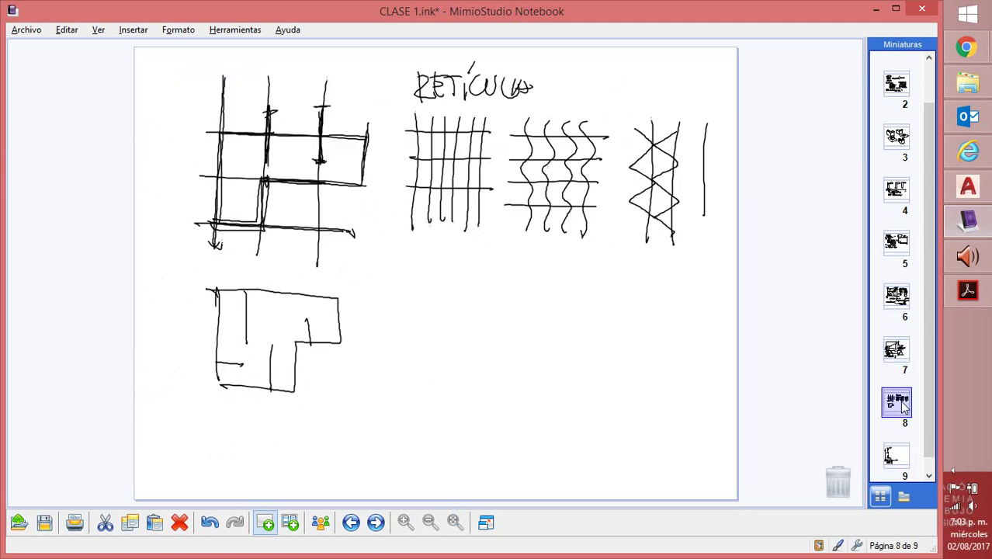
left_click(905, 247)
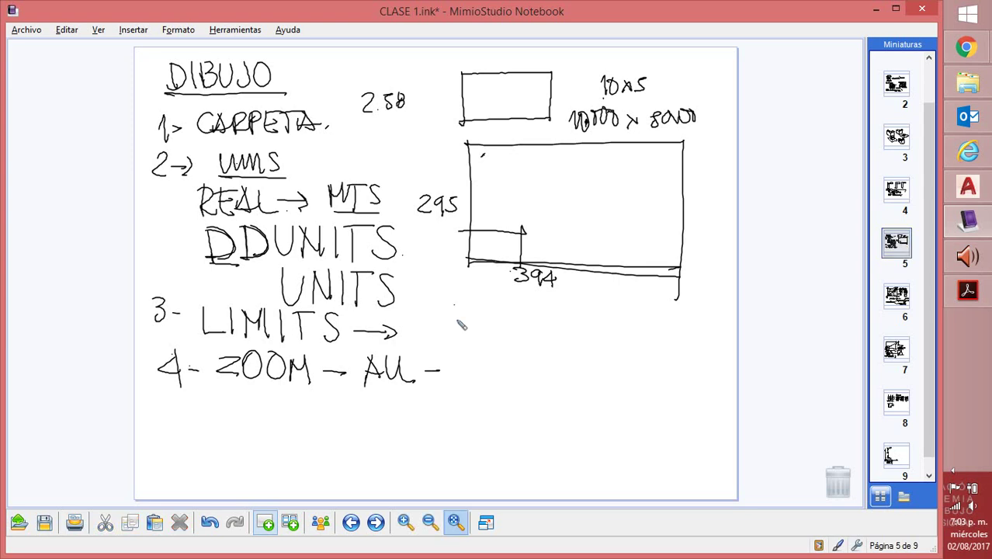
Step: Handwrite an Enter arrow and "<0.00,0.00>" beside LIMITS, and sketch a curved arrow from the large rectangle's lower-left corner to a crosshair inside it
mouse_move(457, 305)
left_mouse_down()
mouse_move(442, 340)
mouse_move(453, 349)
left_mouse_up()
mouse_move(525, 320)
left_mouse_down()
mouse_move(529, 353)
mouse_move(553, 345)
mouse_move(544, 334)
mouse_move(565, 348)
mouse_move(602, 338)
mouse_move(613, 363)
mouse_move(637, 336)
mouse_move(671, 358)
mouse_move(671, 340)
mouse_move(692, 355)
mouse_move(683, 339)
mouse_move(709, 345)
mouse_move(686, 373)
left_mouse_up()
left_click(564, 348)
left_click(657, 350)
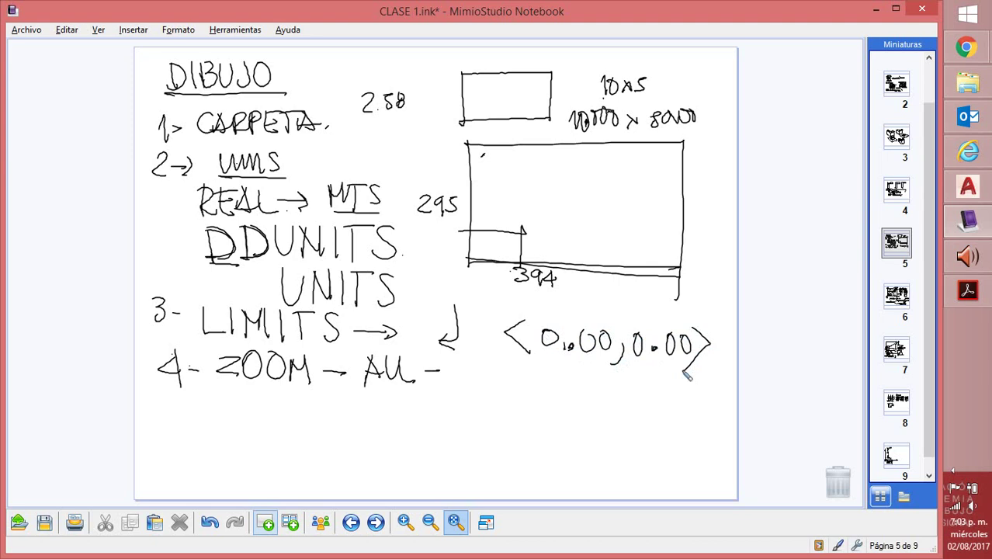
mouse_move(472, 263)
left_mouse_down()
mouse_move(556, 204)
mouse_move(562, 187)
mouse_move(590, 203)
mouse_move(555, 206)
left_mouse_up()
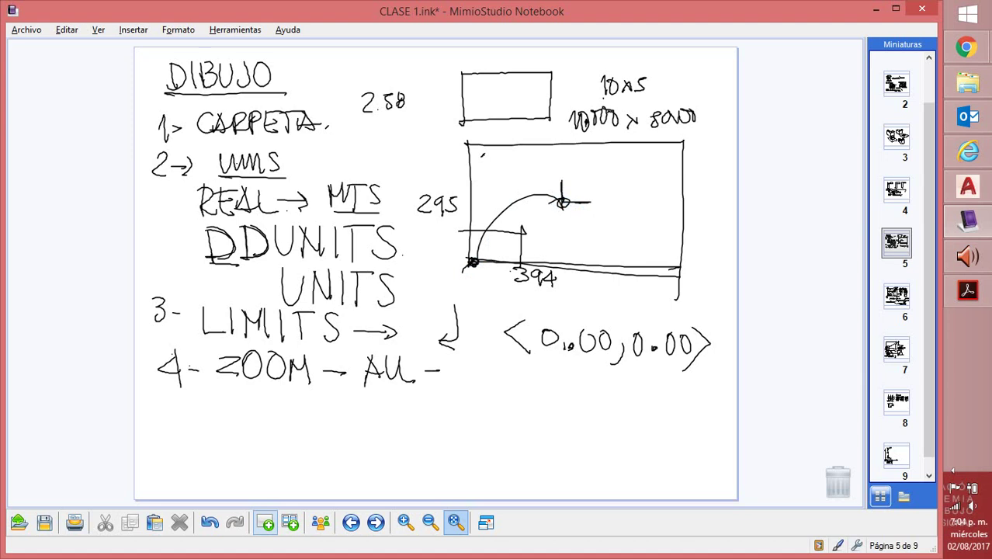
Step: Switch to AutoCAD and run LIMITS, accepting 0.00,0.00 as the lower-left corner and 20.00,18.00 as the upper-right corner
left_click(968, 189)
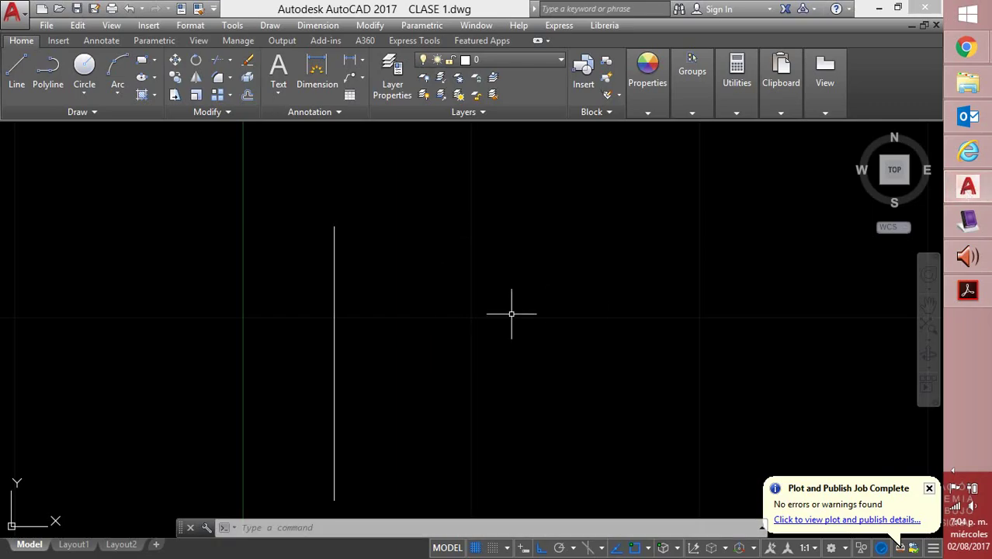
type("limits")
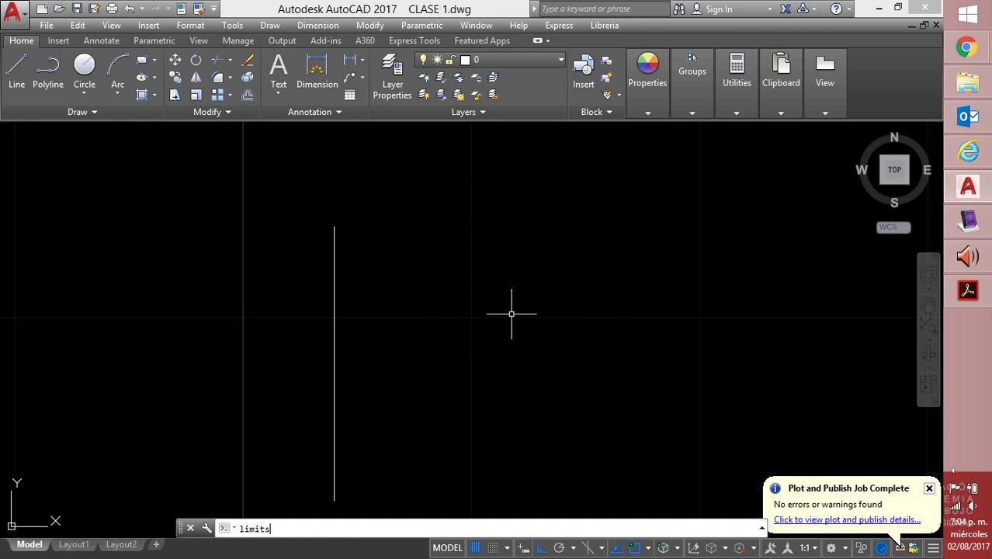
key("Return")
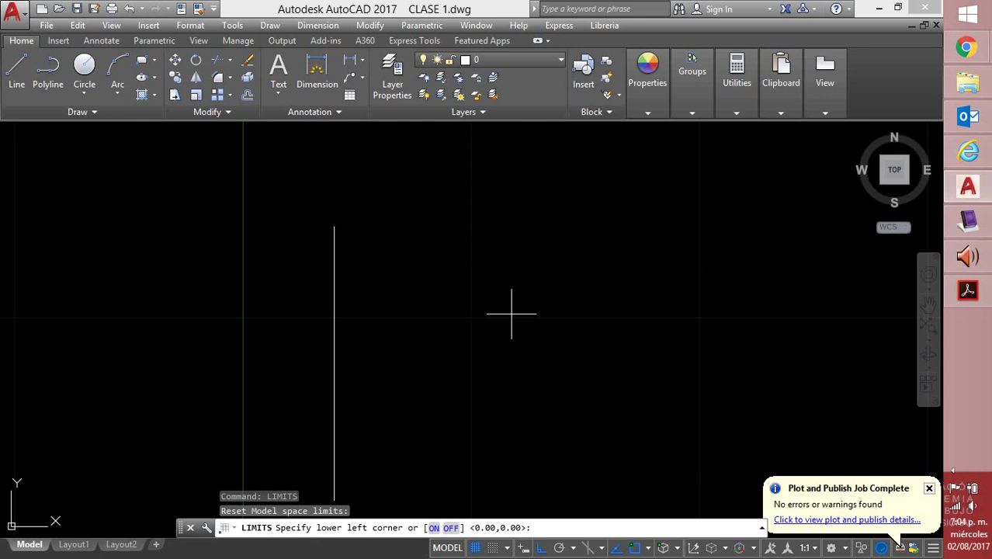
key("Return")
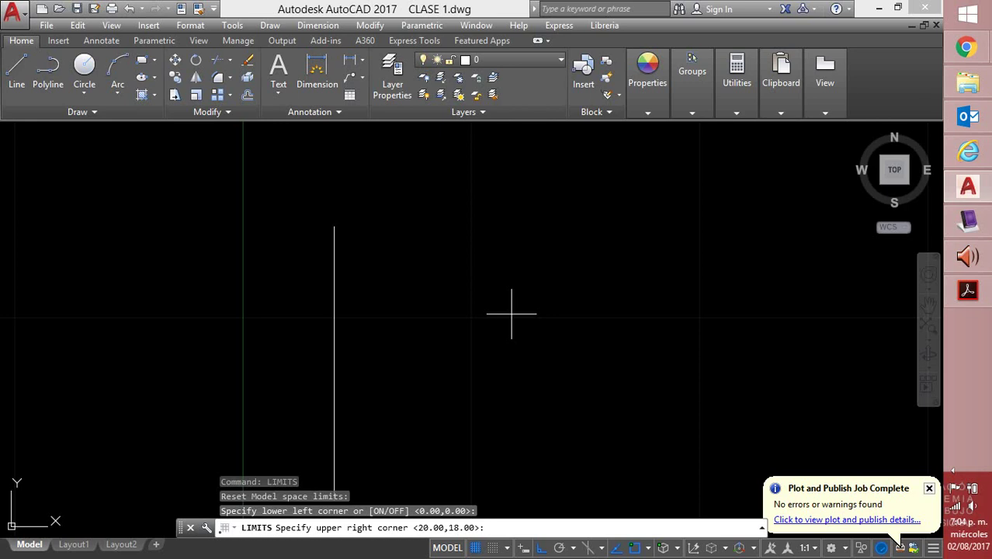
key("Return")
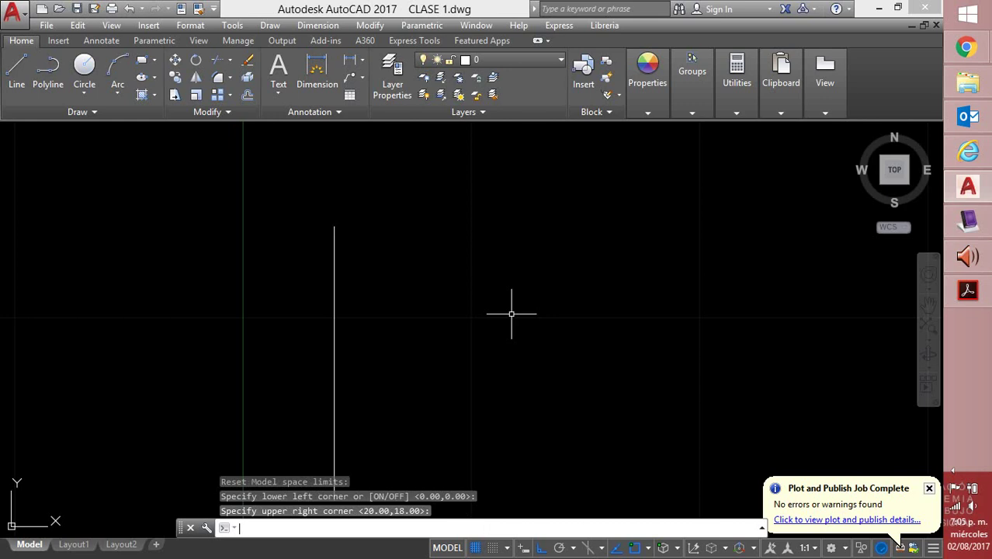
Step: Zoom the drawing view with the ZOOM command's All option
type("ZOOM")
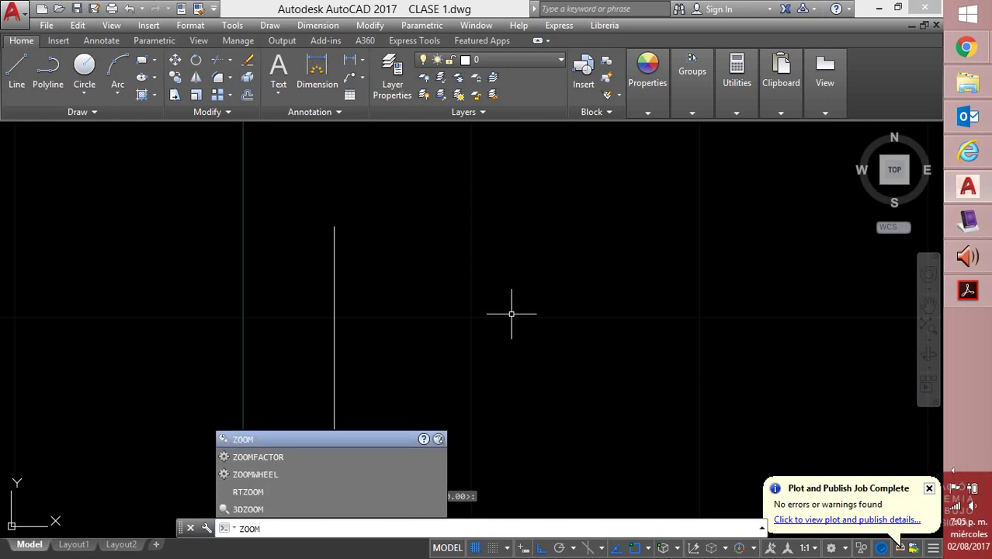
key("Return")
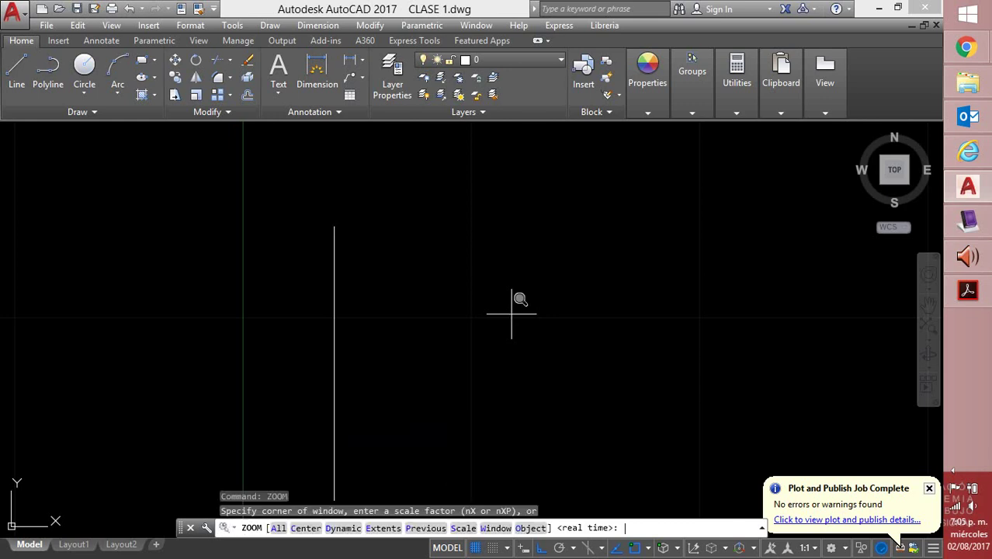
left_click(275, 527)
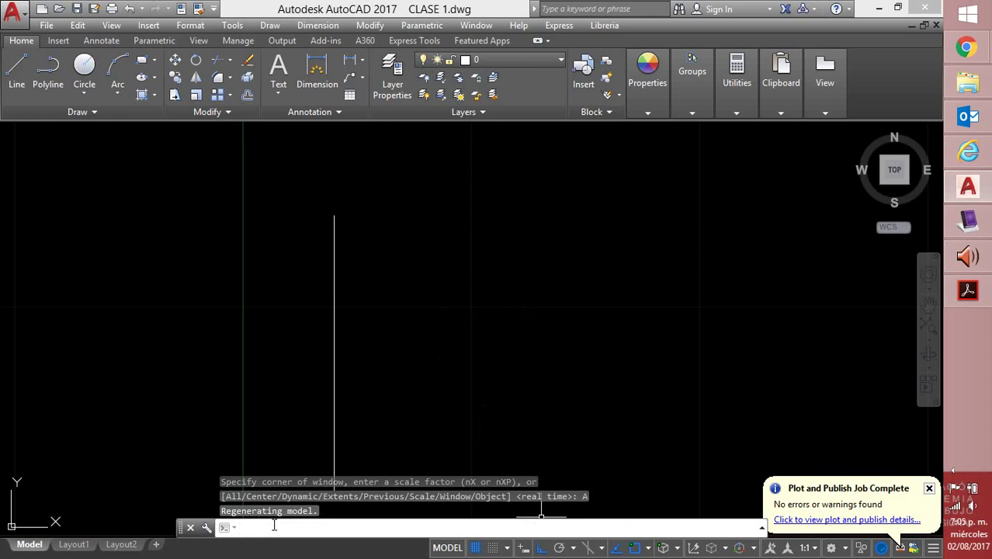
Step: Switch to page 9 of the MimioStudio notebook and handwrite an underlined "ZOOM - ALL" heading in the blank area beside the axis sketch
left_click(969, 224)
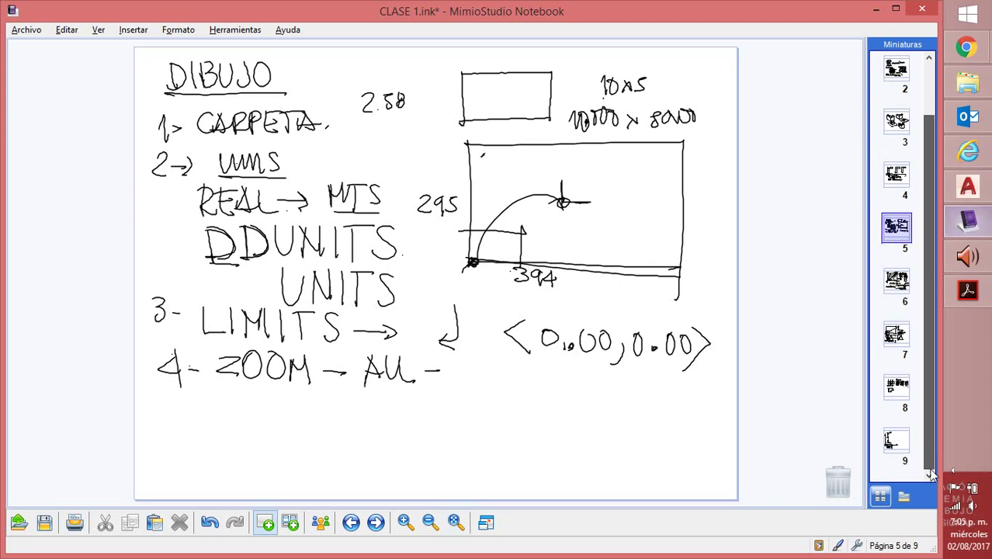
left_click(901, 458)
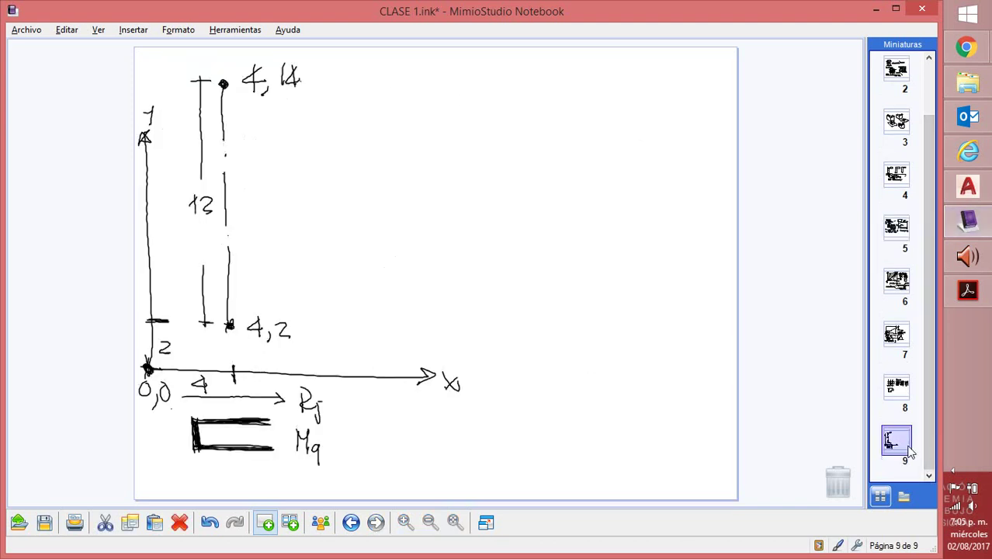
mouse_move(512, 81)
left_mouse_down()
mouse_move(551, 98)
mouse_move(581, 75)
mouse_move(578, 98)
mouse_move(657, 97)
left_mouse_up()
left_click_drag(634, 88, 696, 95)
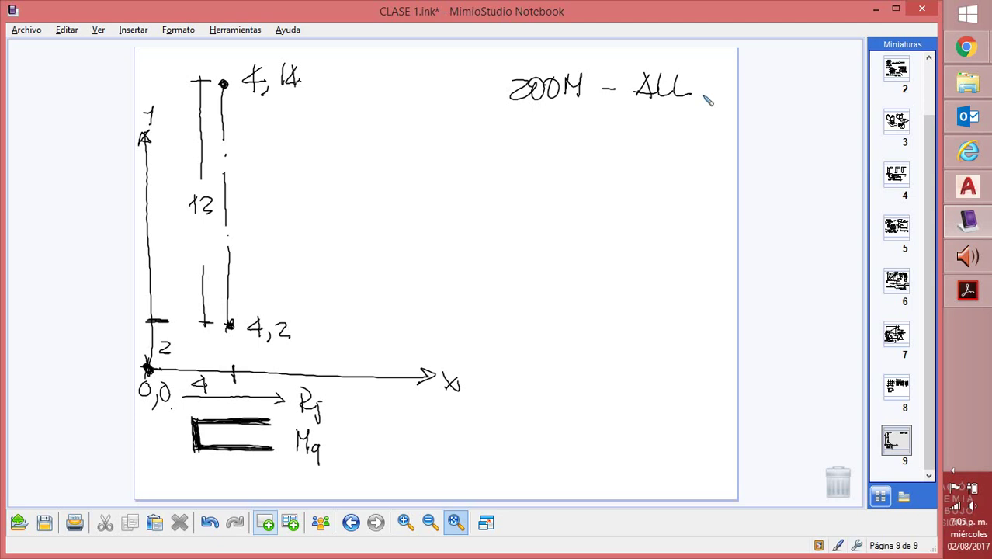
left_click_drag(509, 107, 697, 111)
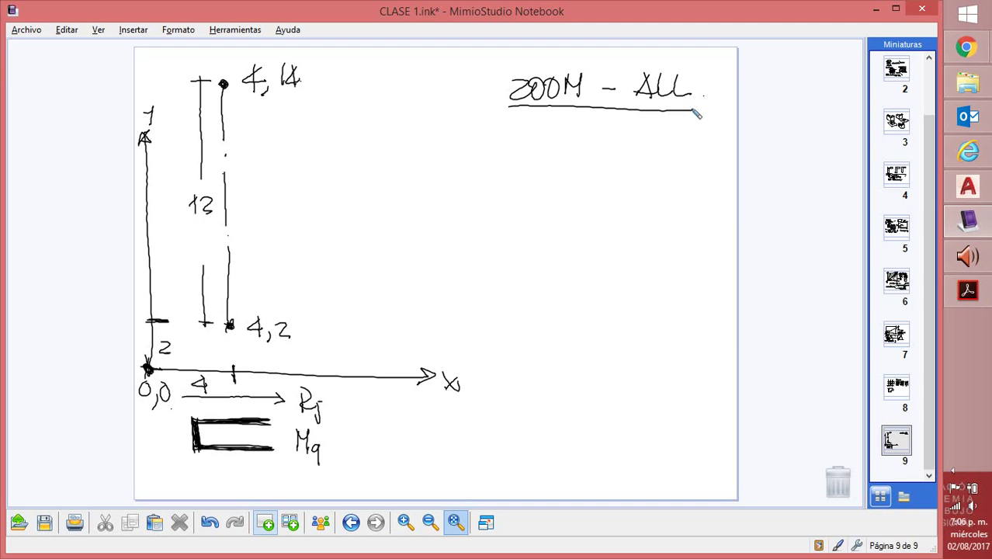
Step: Handwrite an underlined "ALIAS" below the heading, circle the Z of ZOOM, and write Z and A each followed by an Enter arrow
mouse_move(461, 123)
left_mouse_down()
mouse_move(452, 156)
mouse_move(523, 155)
left_mouse_up()
left_click_drag(457, 162, 529, 164)
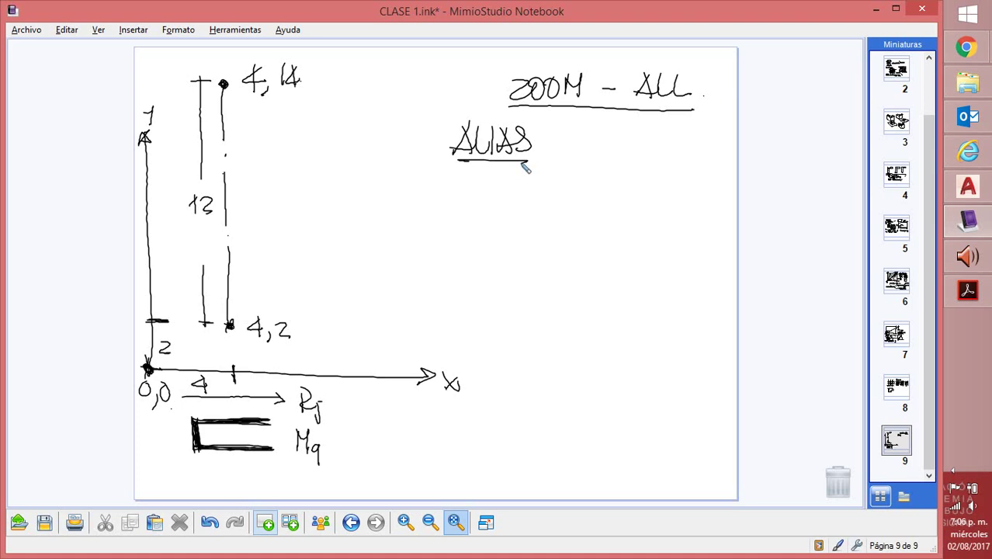
mouse_move(531, 110)
left_mouse_down()
mouse_move(529, 66)
mouse_move(498, 80)
mouse_move(499, 103)
mouse_move(523, 109)
left_mouse_up()
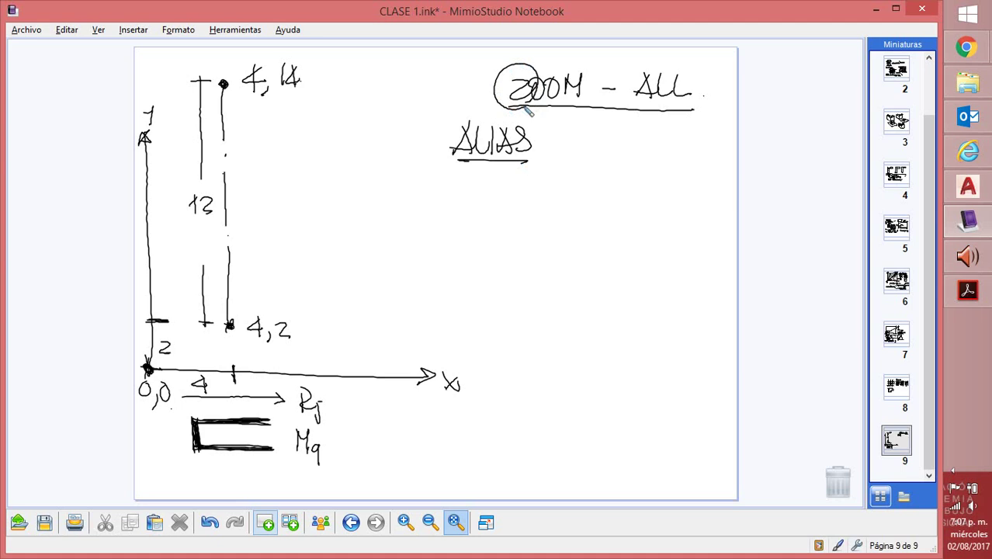
mouse_move(566, 137)
left_mouse_down()
mouse_move(616, 155)
mouse_move(617, 164)
mouse_move(647, 143)
mouse_move(641, 156)
mouse_move(682, 157)
left_mouse_up()
left_click_drag(683, 156, 666, 160)
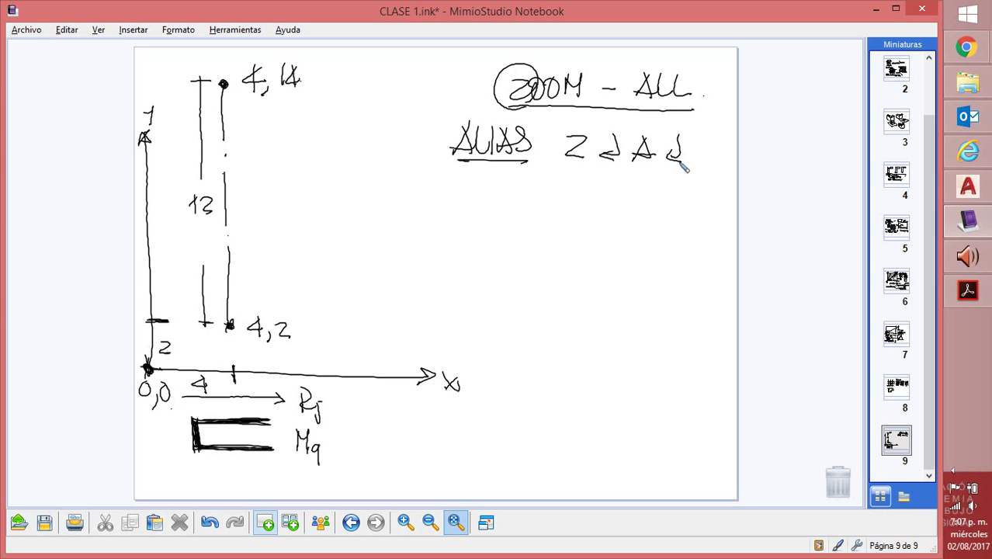
Step: Handwrite an underlined "CTRL" with an arrow to C, V and X, and below it an arrow to "MOUSE" with a circled A
mouse_move(472, 177)
left_mouse_down()
mouse_move(493, 194)
mouse_move(480, 171)
mouse_move(479, 201)
mouse_move(479, 174)
mouse_move(500, 178)
mouse_move(499, 197)
mouse_move(512, 177)
mouse_move(504, 195)
mouse_move(536, 204)
left_mouse_up()
mouse_move(466, 203)
left_mouse_down()
mouse_move(537, 206)
mouse_move(576, 194)
left_mouse_up()
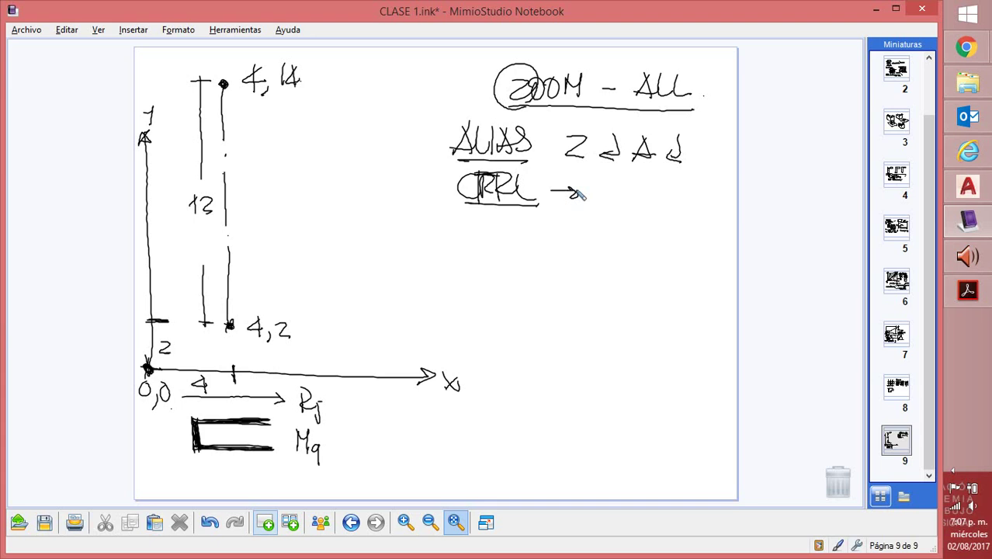
left_click_drag(607, 179, 619, 209)
mouse_move(553, 238)
left_mouse_down()
mouse_move(614, 247)
mouse_move(600, 247)
left_mouse_up()
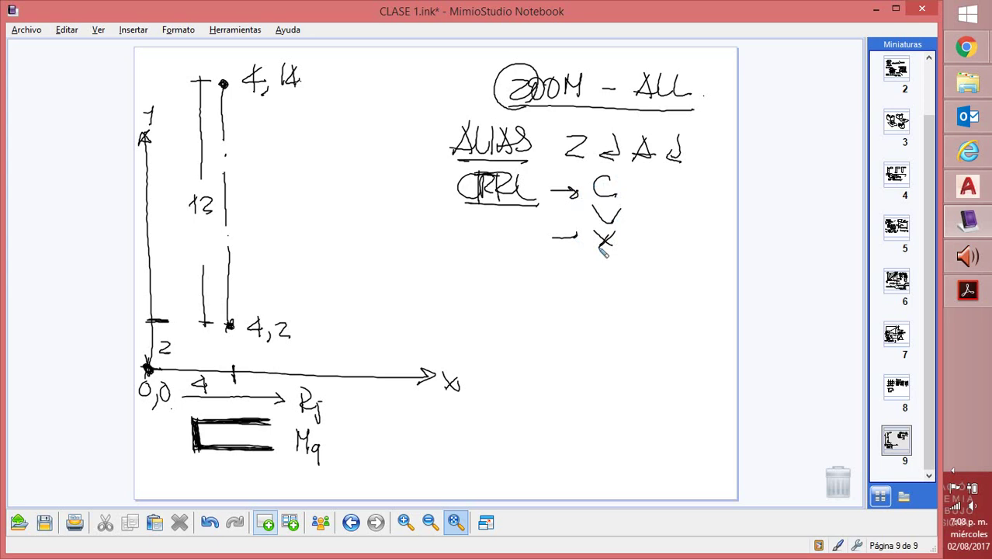
mouse_move(466, 255)
left_mouse_down()
mouse_move(546, 269)
mouse_move(566, 253)
mouse_move(571, 283)
mouse_move(597, 284)
mouse_move(591, 263)
left_mouse_up()
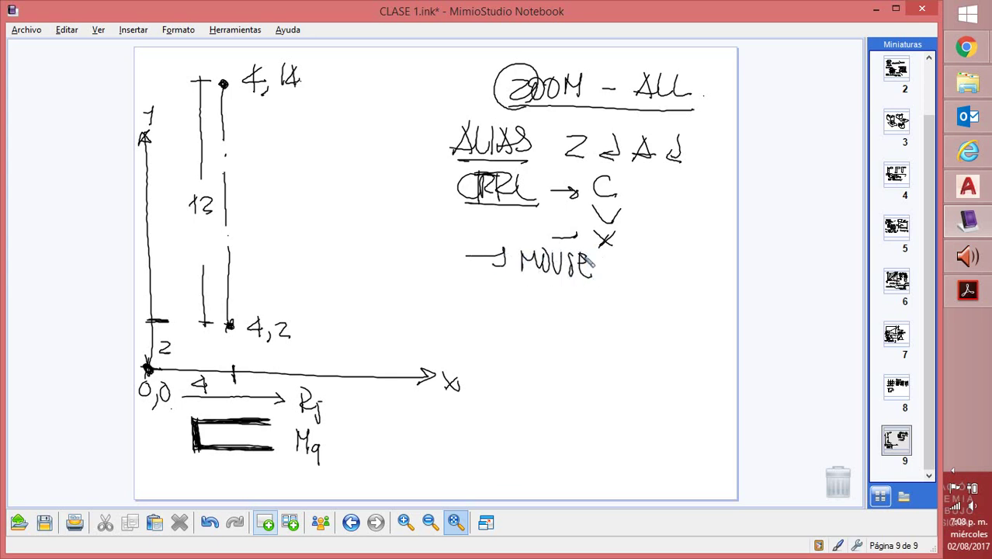
mouse_move(551, 288)
left_mouse_down()
mouse_move(624, 295)
mouse_move(630, 280)
mouse_move(624, 292)
mouse_move(641, 295)
mouse_move(653, 274)
mouse_move(646, 325)
left_mouse_up()
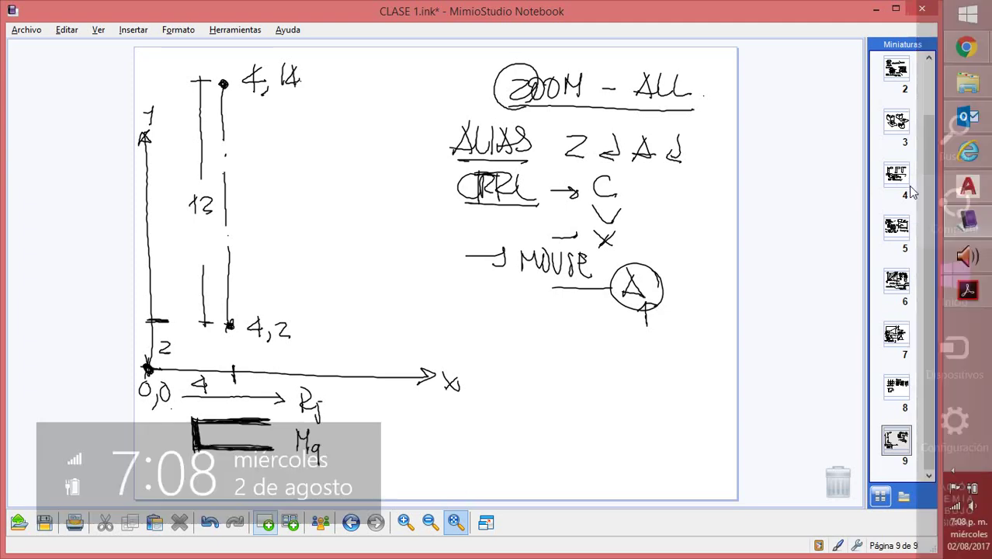
Step: Switch to AutoCAD and turn on dynamic input
left_click(972, 187)
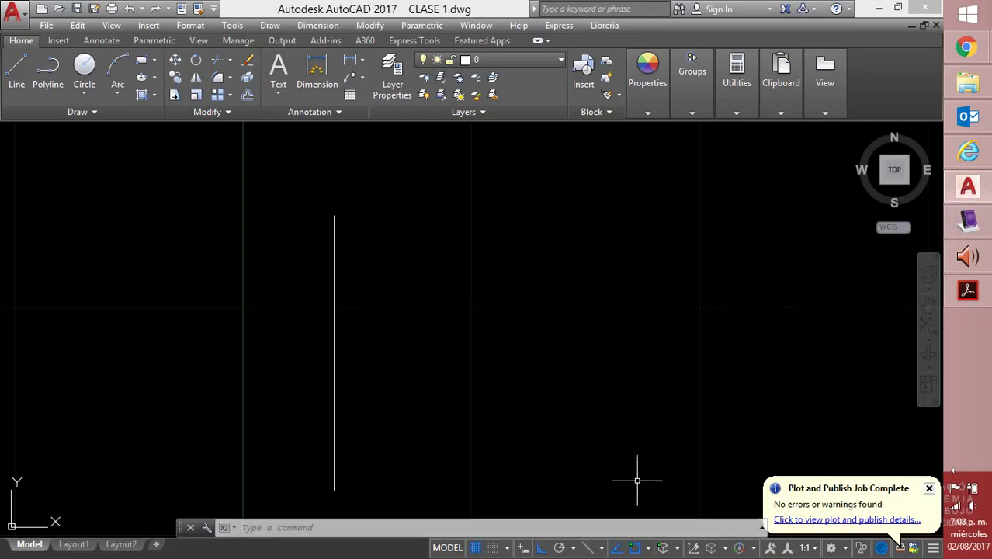
left_click(524, 548)
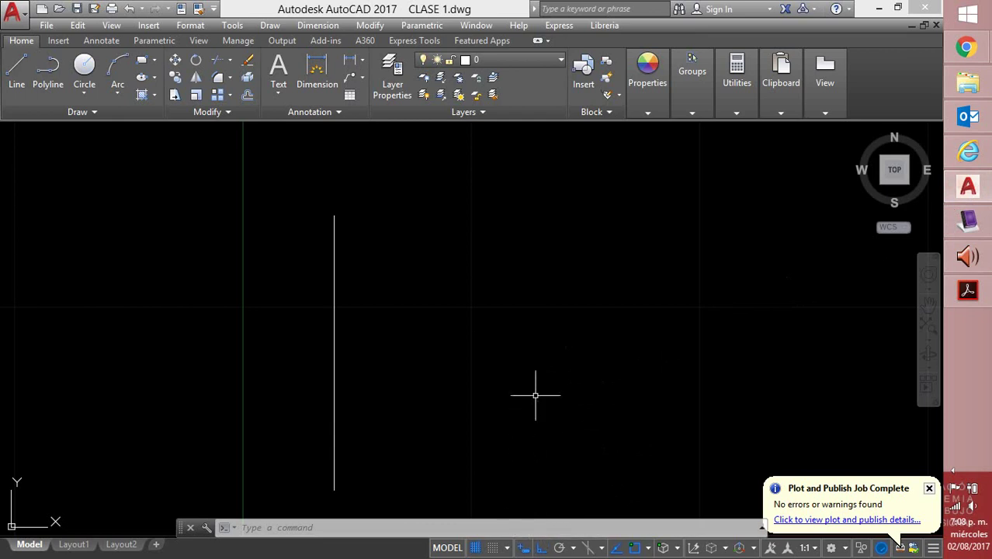
Step: Draw a horizontal practice line beside the vertical axis and continue it to the left with segments of 54 and 45
type("L")
key("Return")
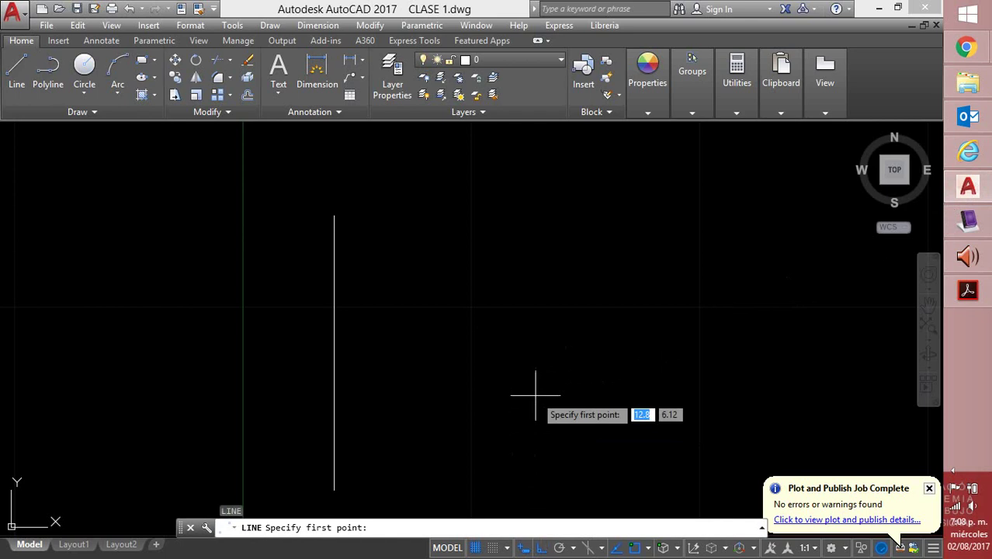
left_click(476, 458)
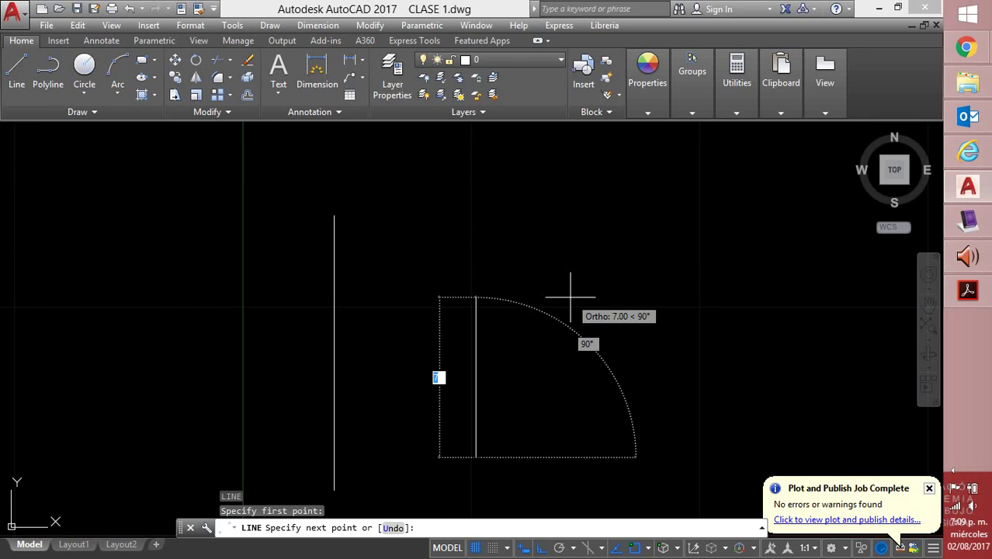
type("21")
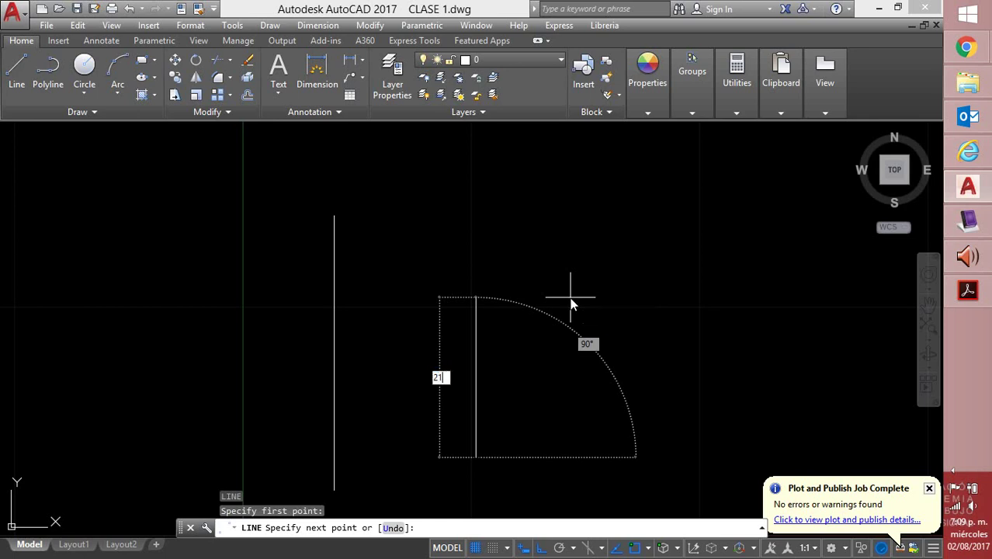
type("111")
left_click(676, 283)
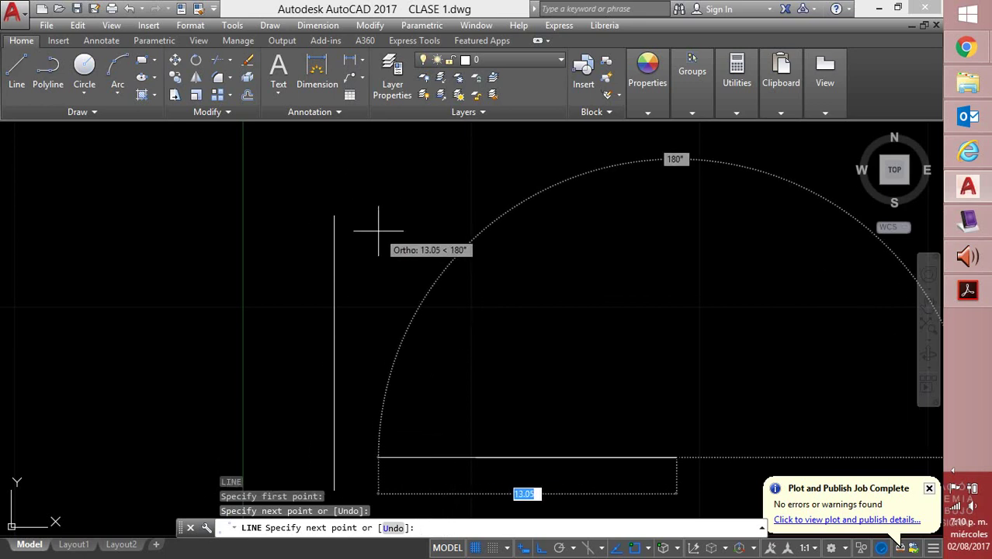
type("54")
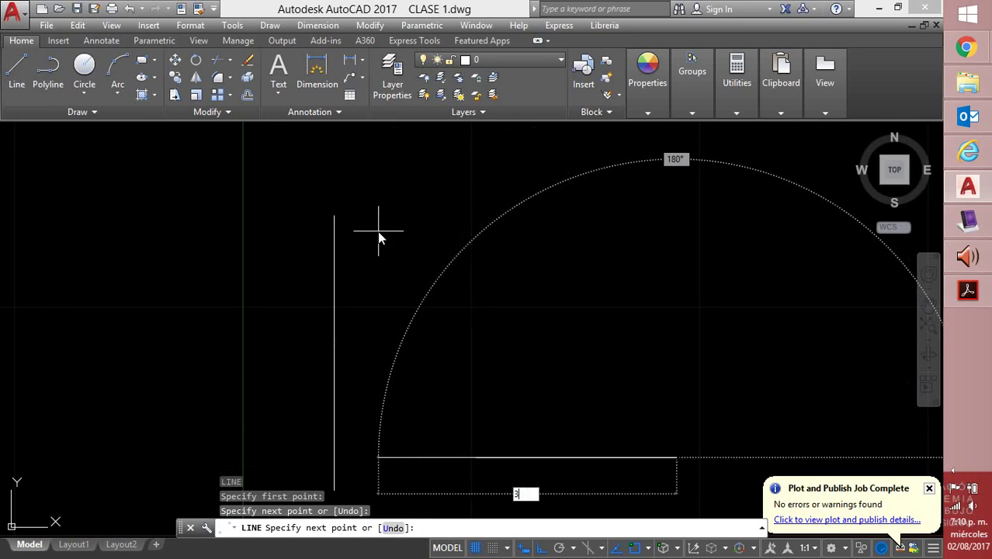
key("Return")
type("45")
key("Return")
type("4")
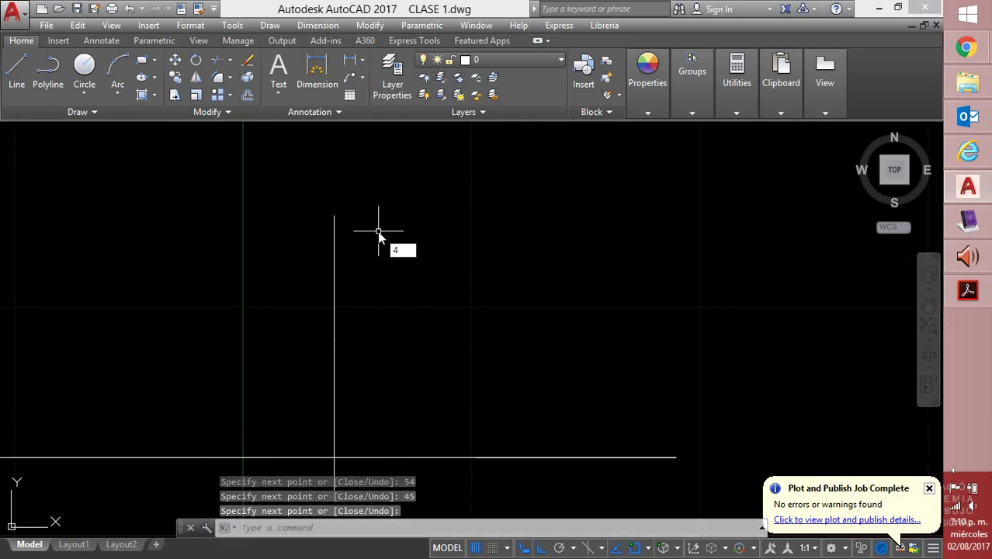
key("Escape")
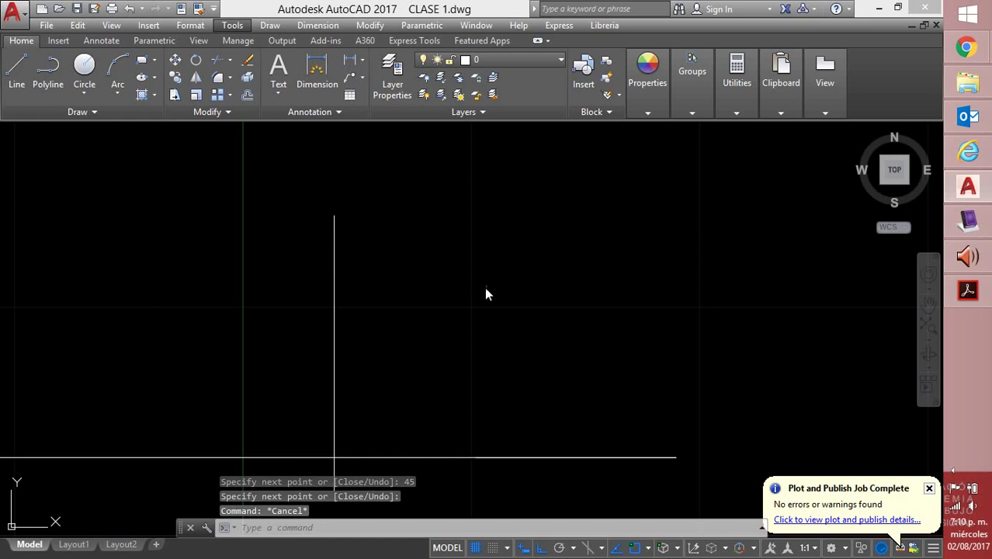
Step: Erase all the horizontal practice segments, leaving only the vertical axis
left_click(434, 299)
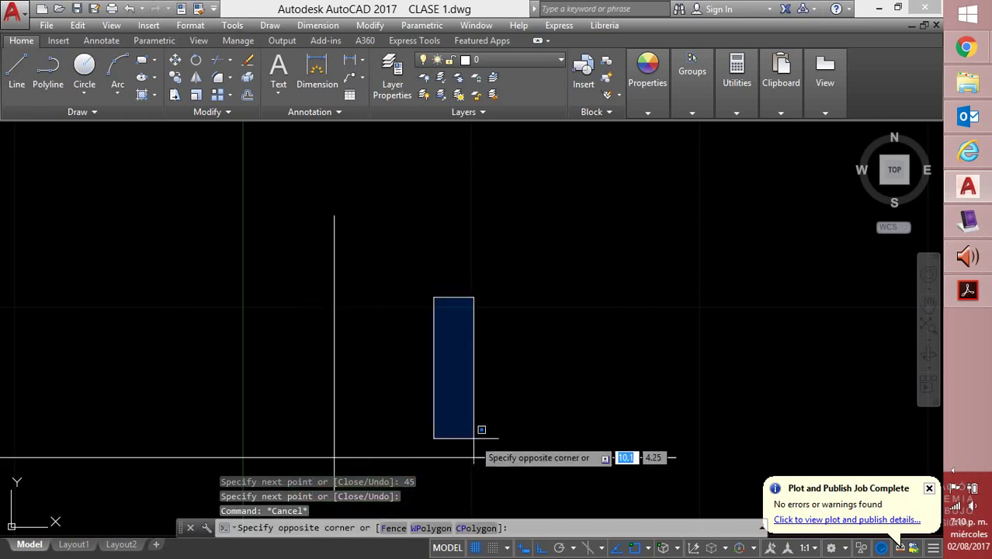
left_click(417, 465)
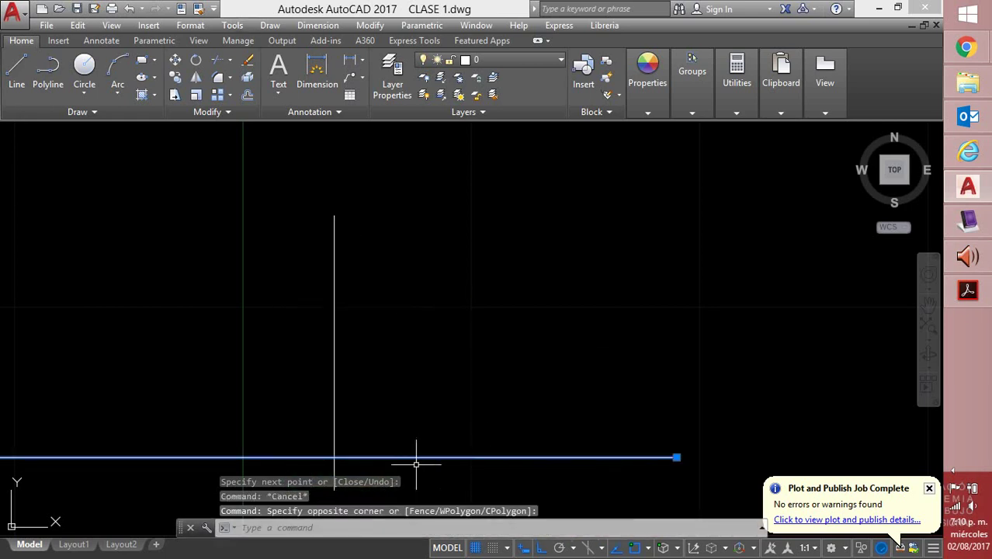
key("Delete")
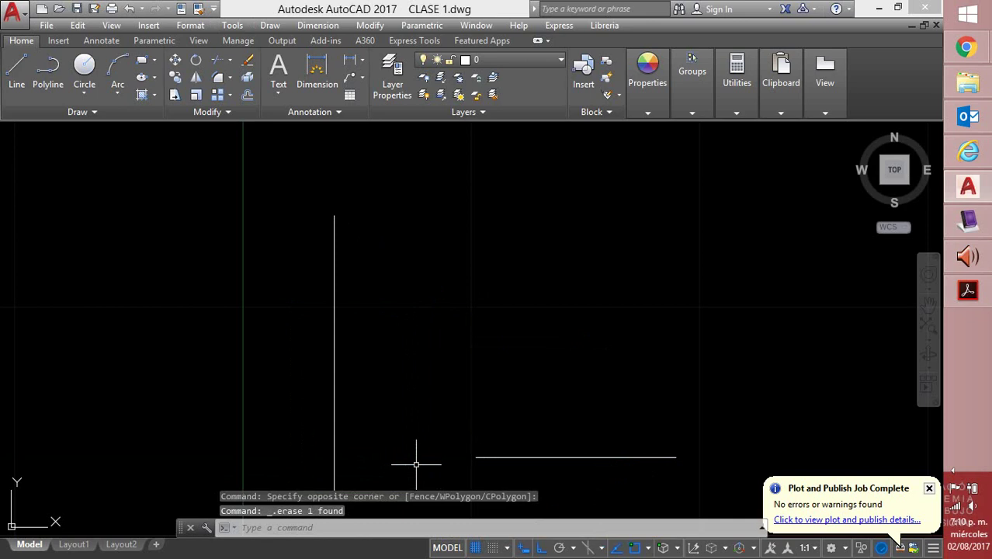
left_click(649, 432)
left_click(577, 506)
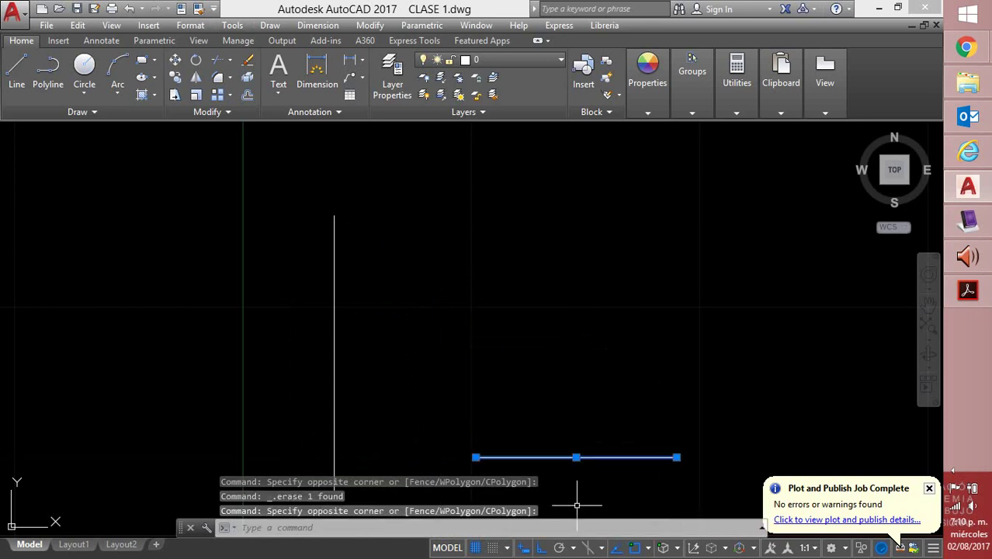
key("Delete")
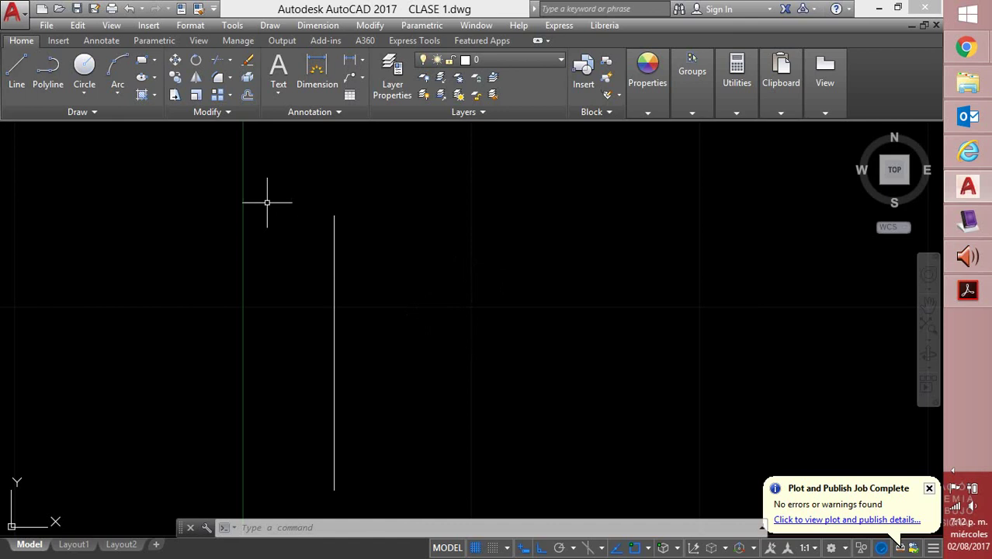
Step: Review the Display, Open and Save, Plot and Publish and Drafting settings in Options, and close it without changes
left_click(233, 26)
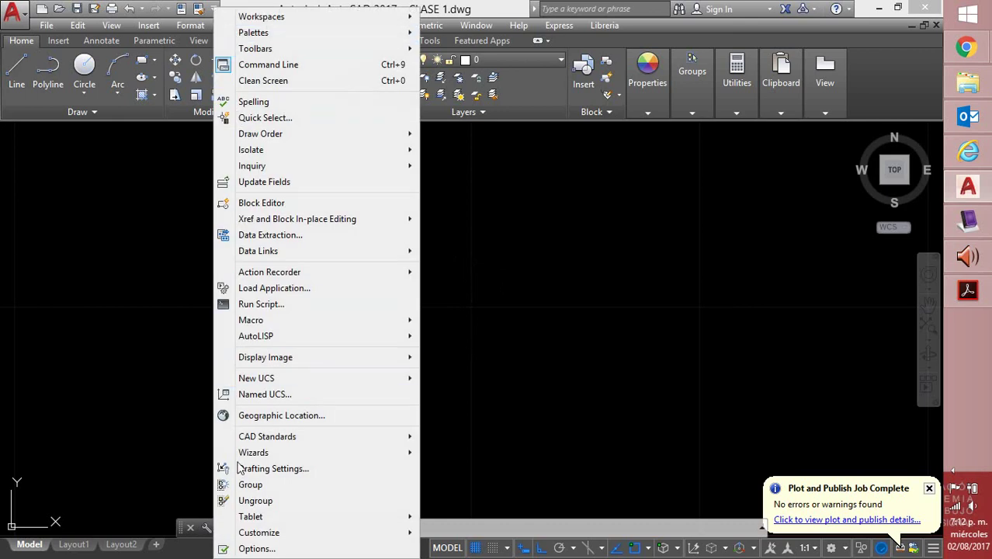
left_click(256, 549)
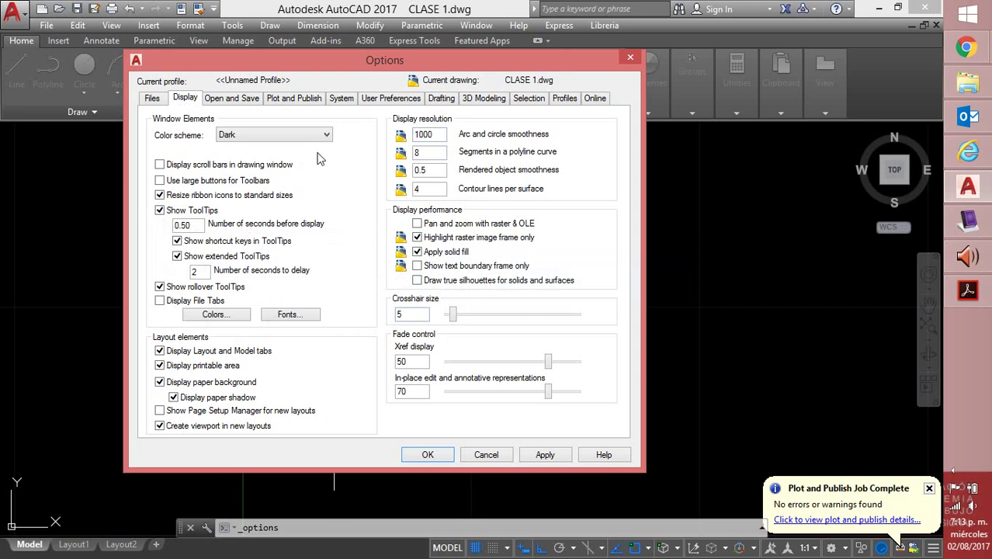
left_click(233, 98)
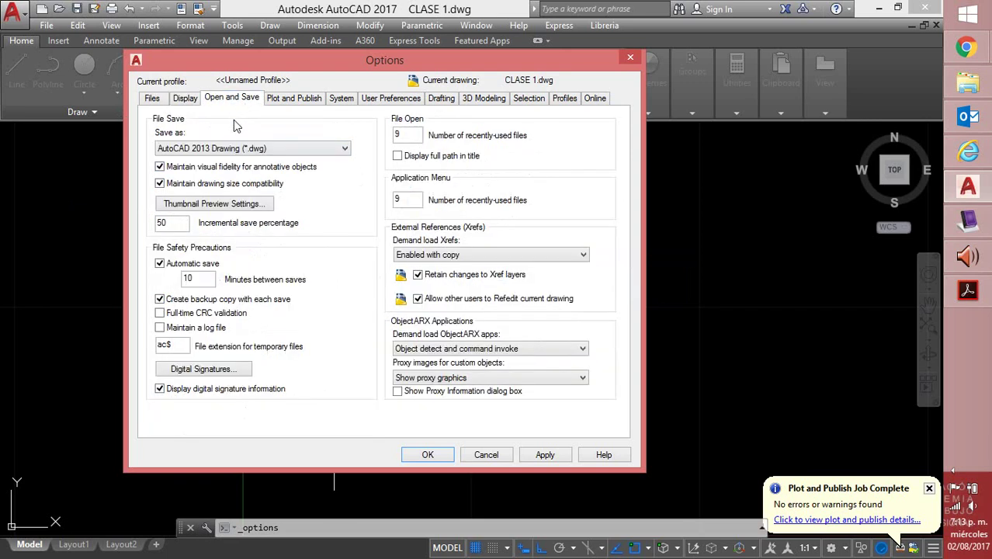
left_click(297, 99)
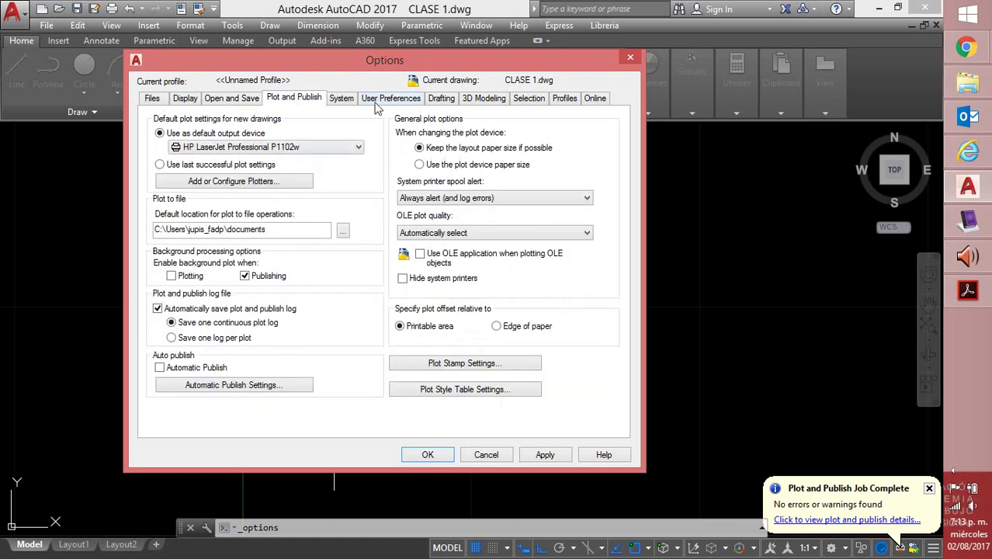
left_click(441, 99)
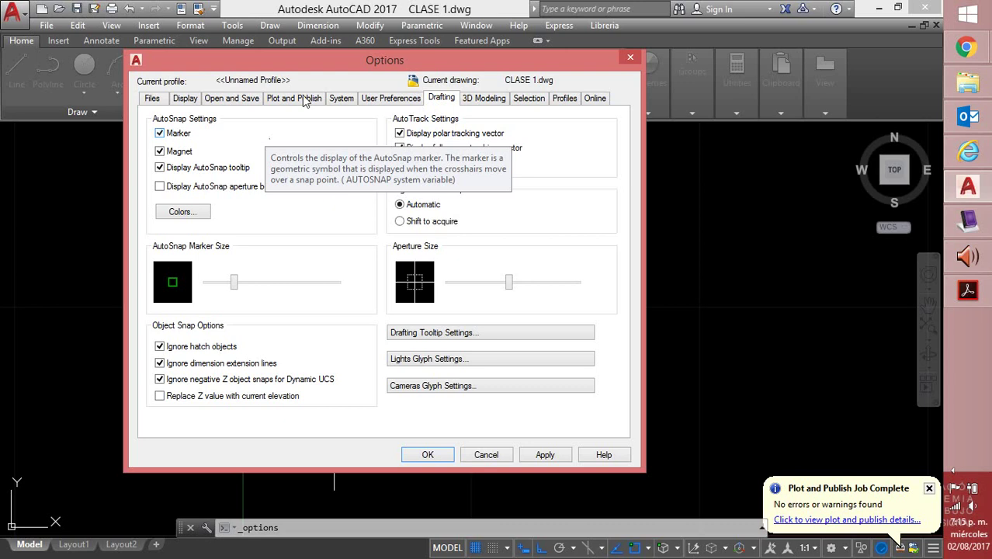
left_click(630, 59)
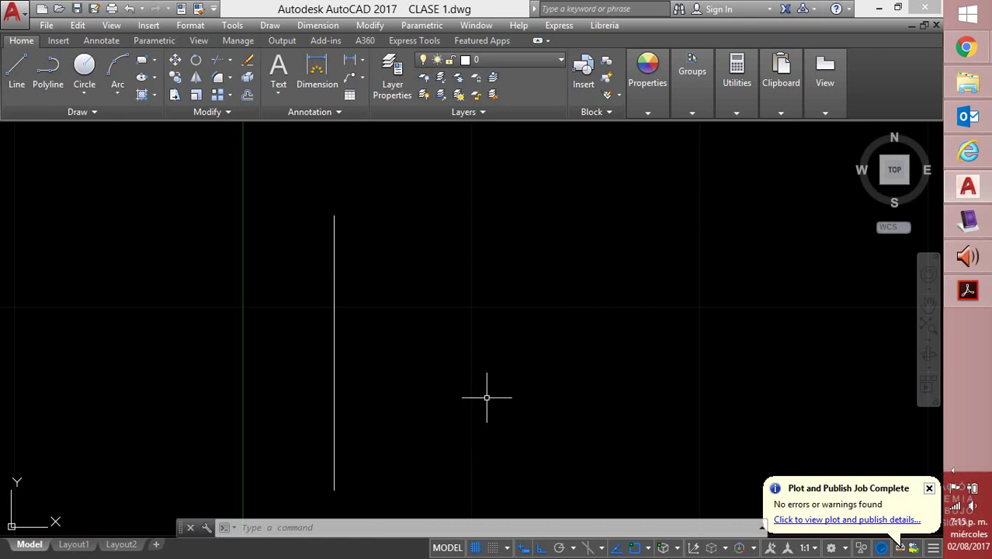
Step: With dynamic input on, draw a practice line from point 5,8 to the relative point 5,20
type("l")
key("Return")
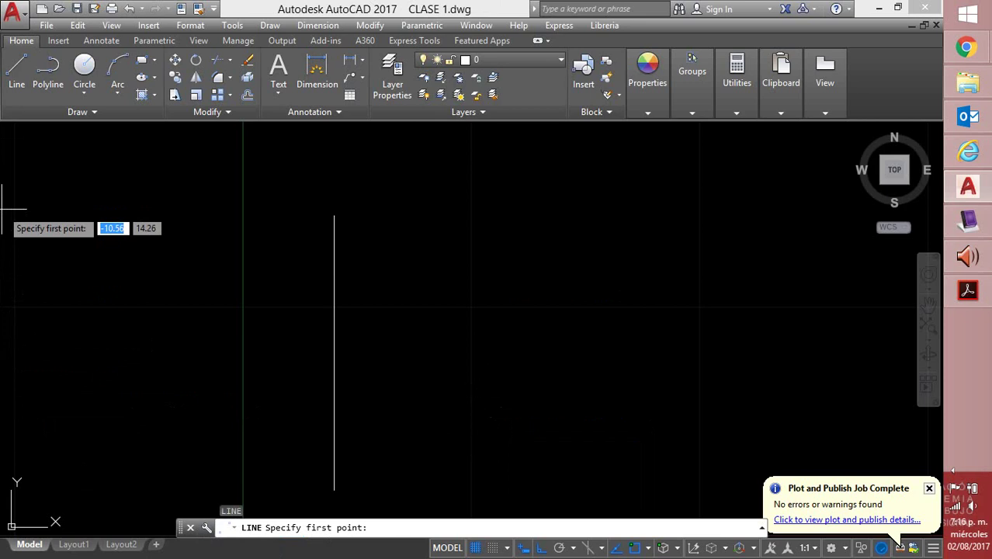
type("5")
key("Tab")
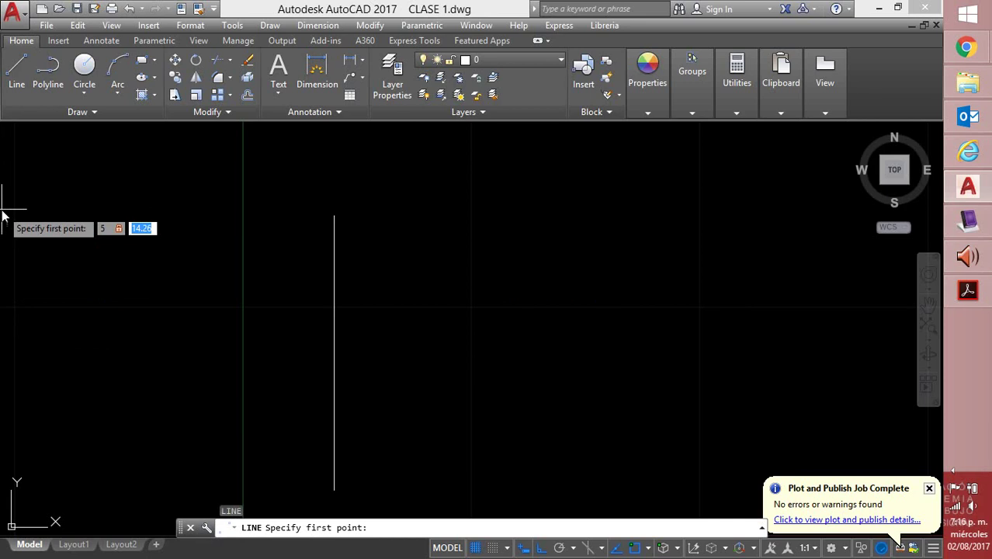
type("8")
key("Return")
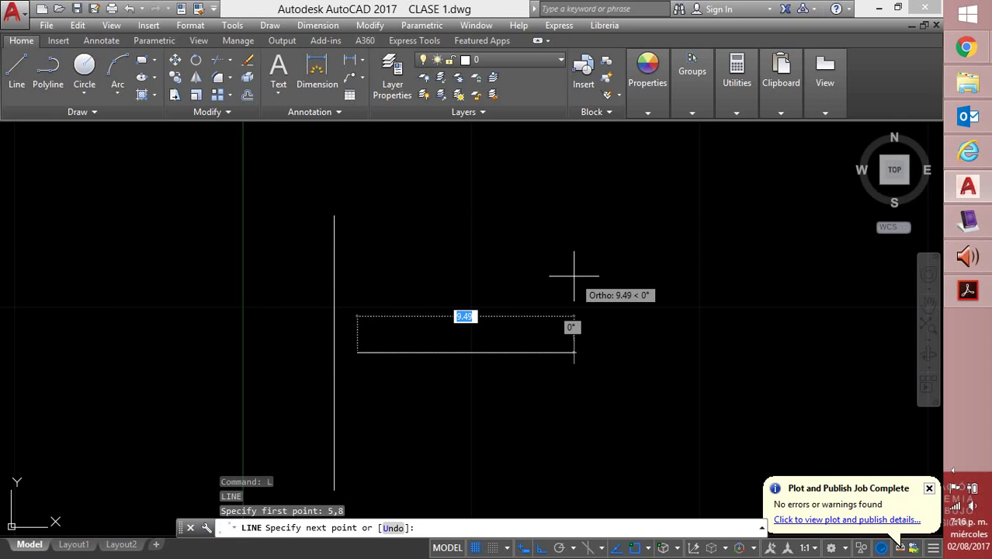
type("5")
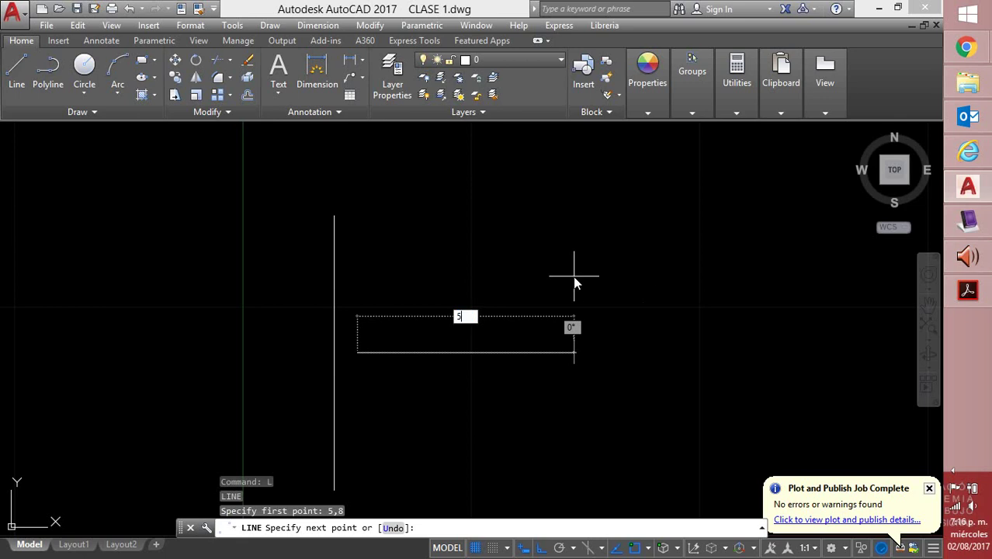
key("Tab")
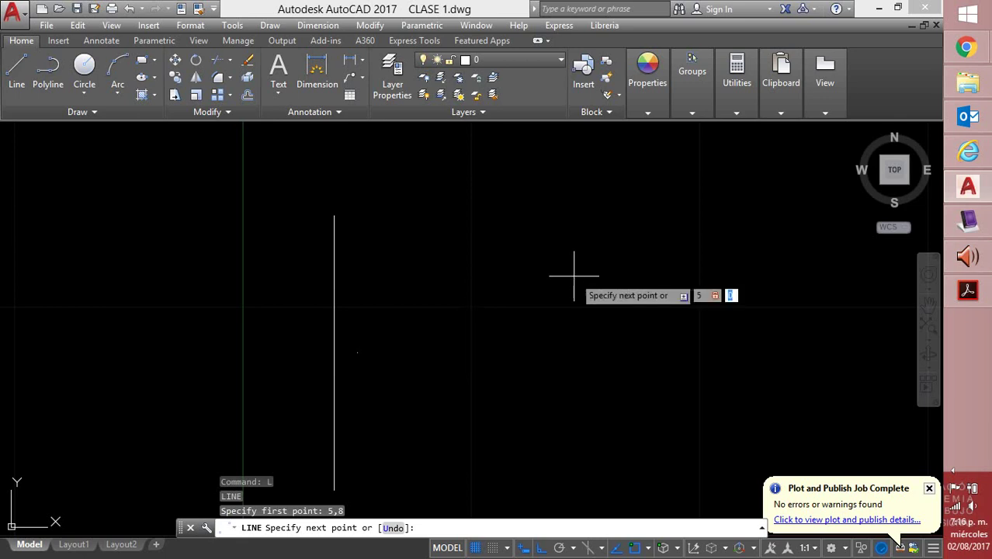
type("20")
key("Return")
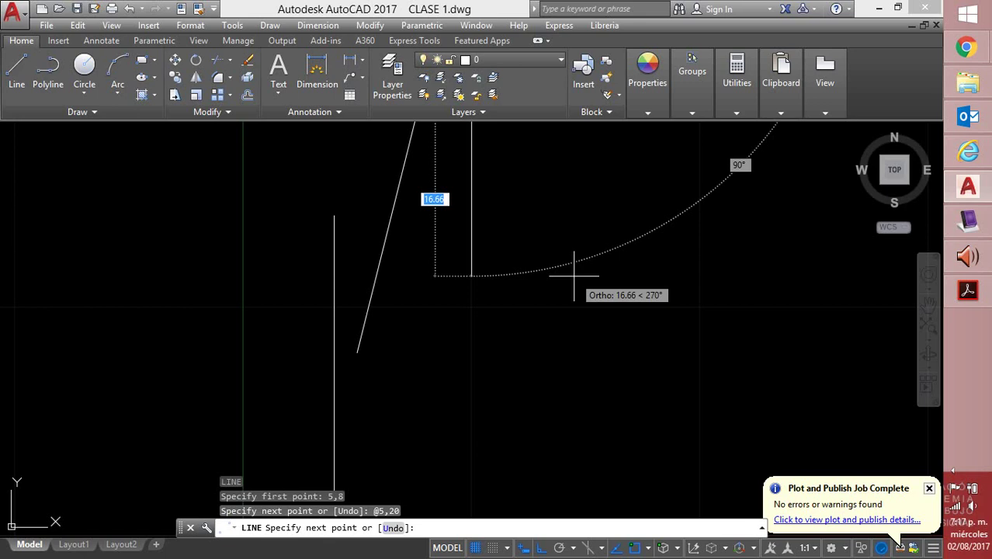
key("Escape")
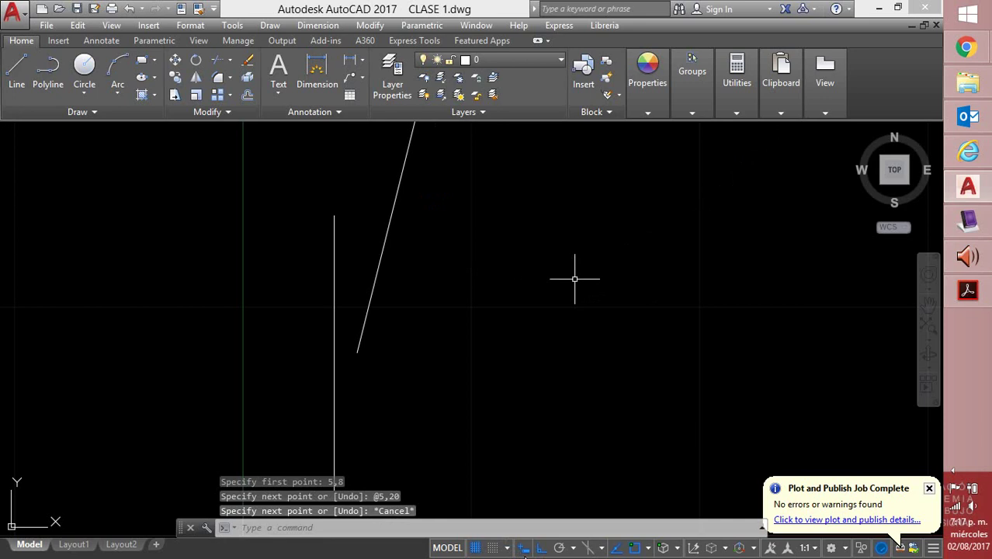
Step: Turn off dynamic input and draw a practice line from point 5,8 to the absolute point 5,20
left_click(524, 548)
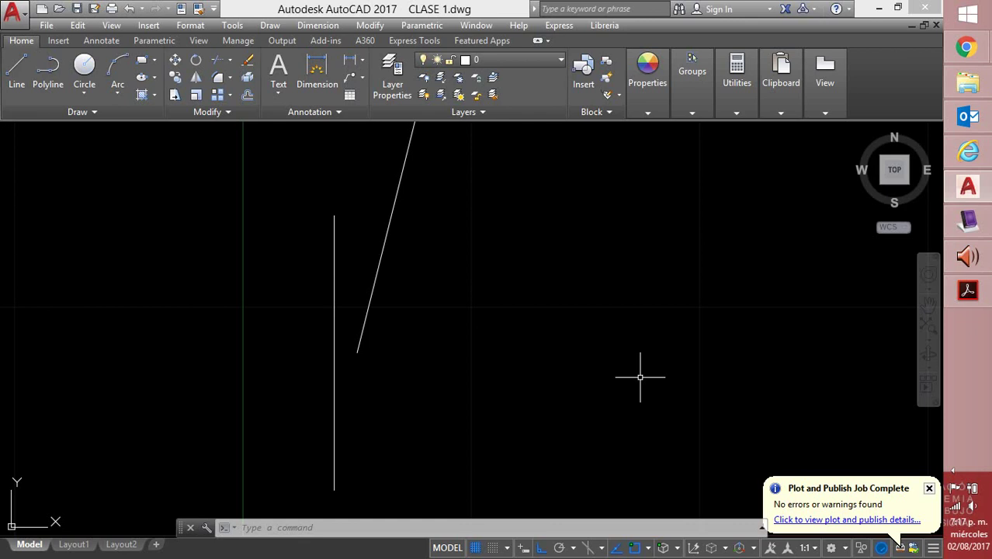
type("l")
key("Return")
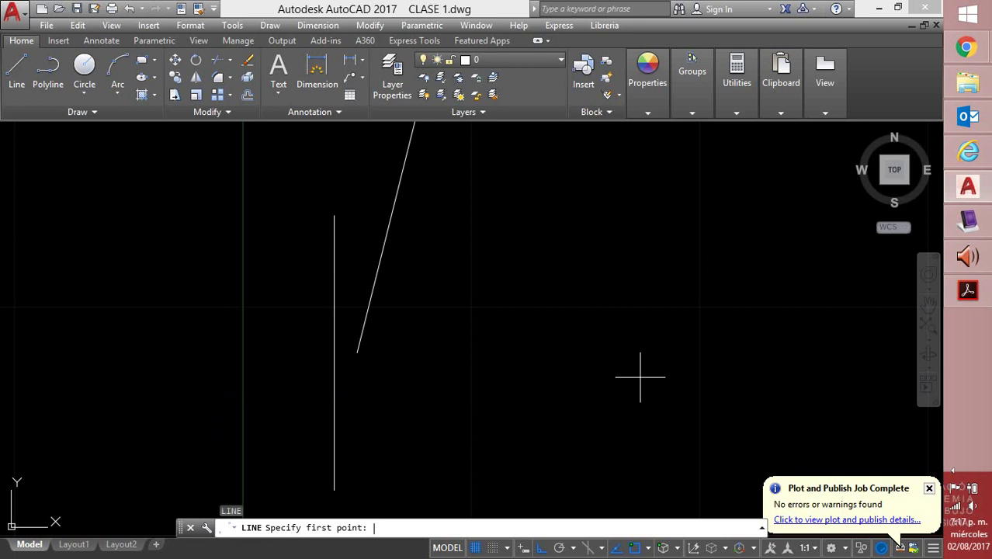
type("5,8")
key("Return")
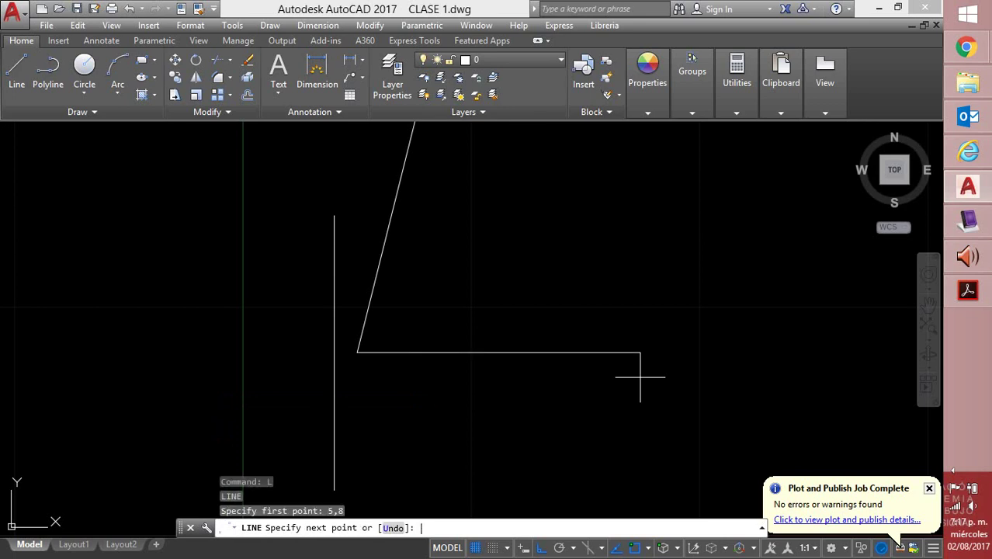
type("5,20")
key("Return")
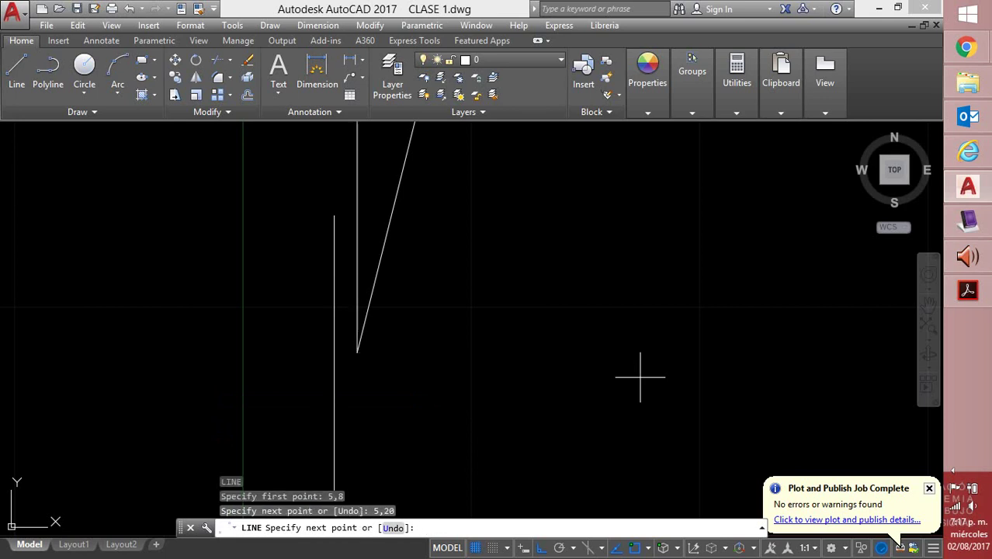
key("Return")
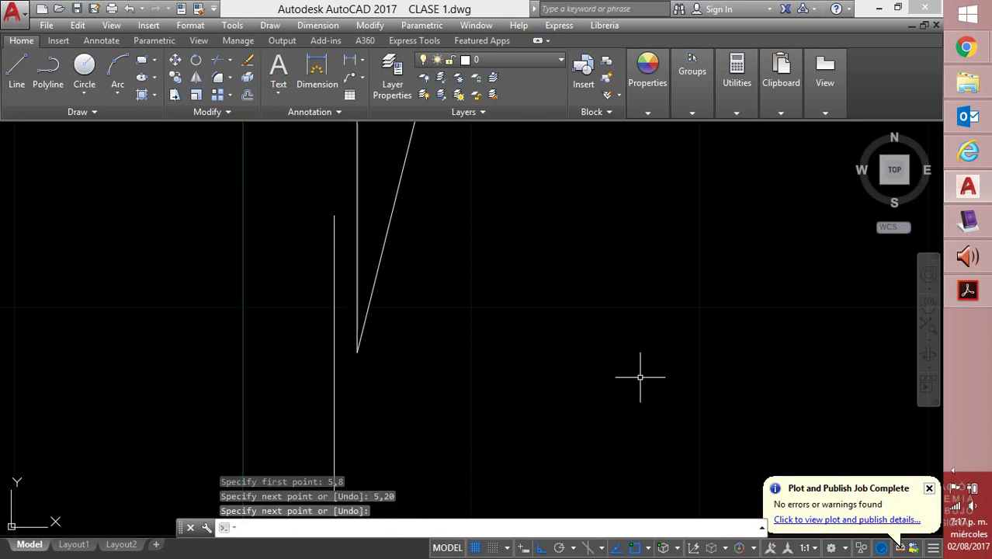
Step: Erase both practice lines beside the vertical axis and dismiss the plot and publish notification
middle_click_drag(613, 275, 571, 375)
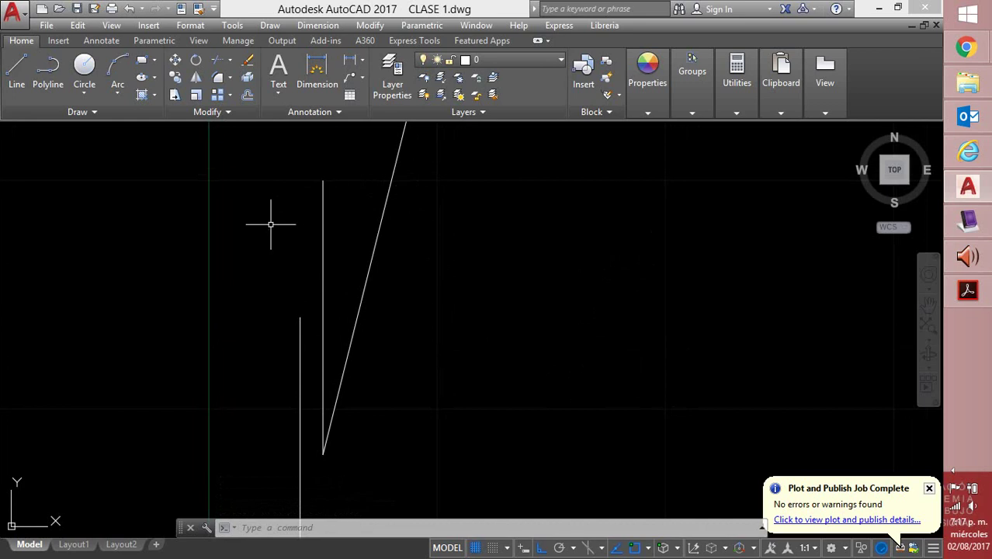
left_click(428, 219)
left_click(307, 253)
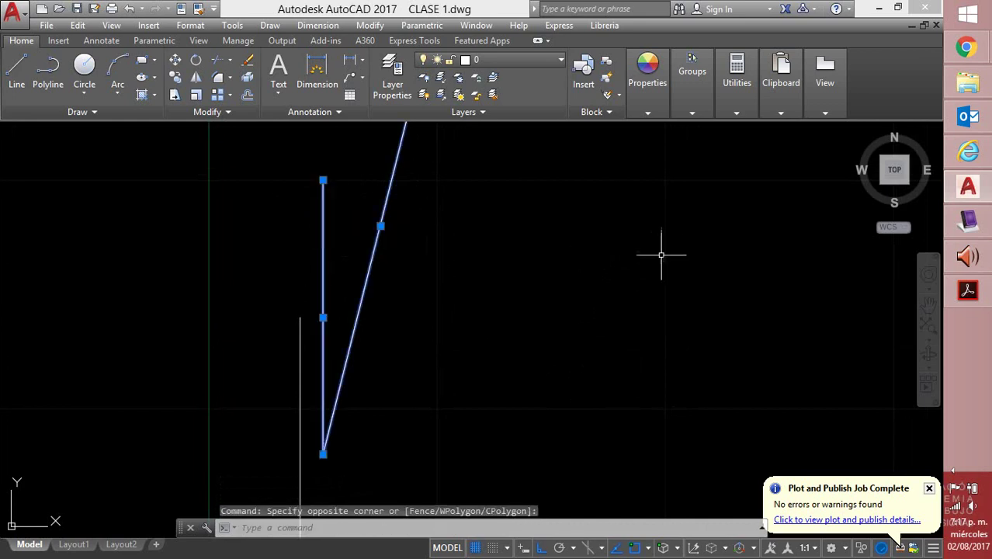
key("Delete")
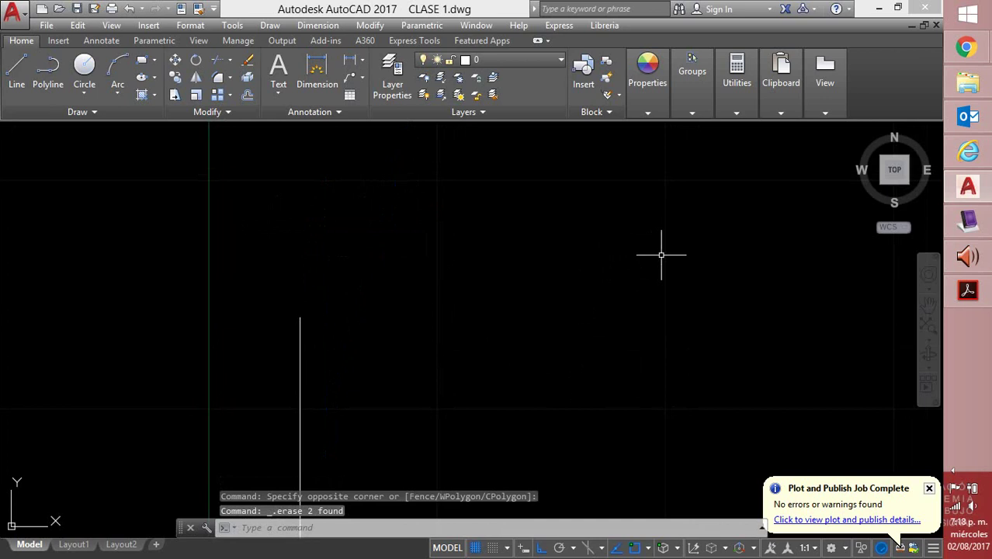
mouse_move(351, 342)
middle_mouse_down()
mouse_move(359, 280)
mouse_move(320, 221)
middle_mouse_up()
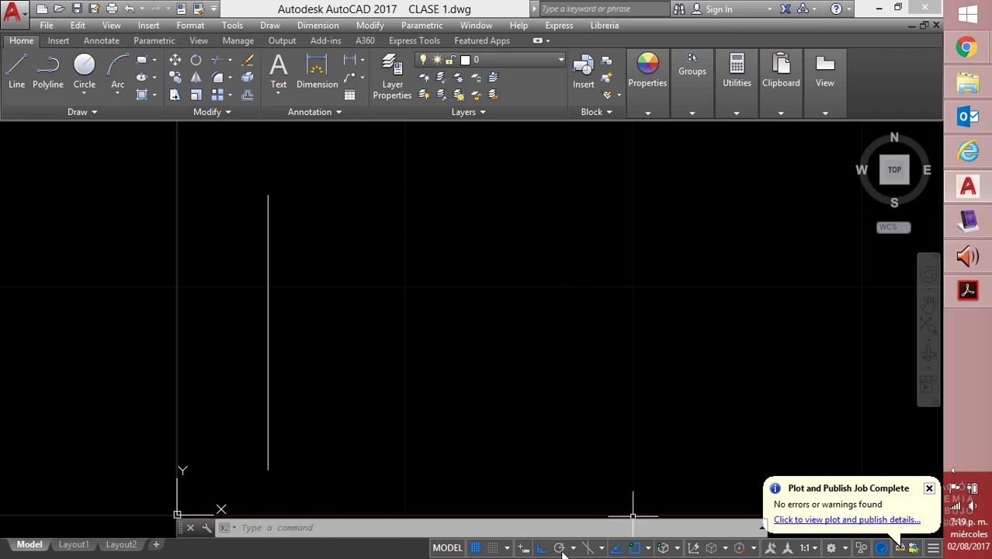
left_click(931, 488)
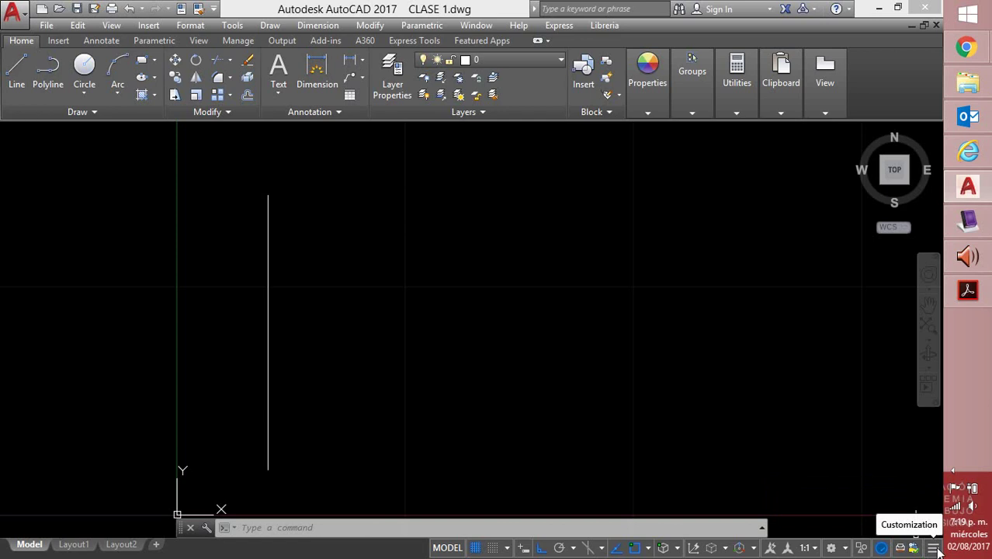
Step: Hide the Dynamic Input toggle through the status bar customization and show it again
left_click(934, 548)
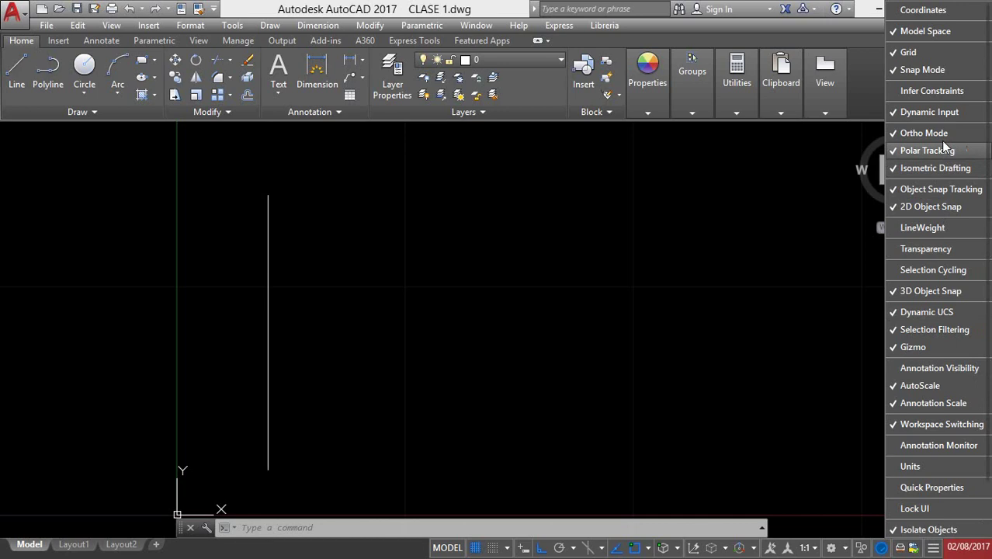
left_click(928, 112)
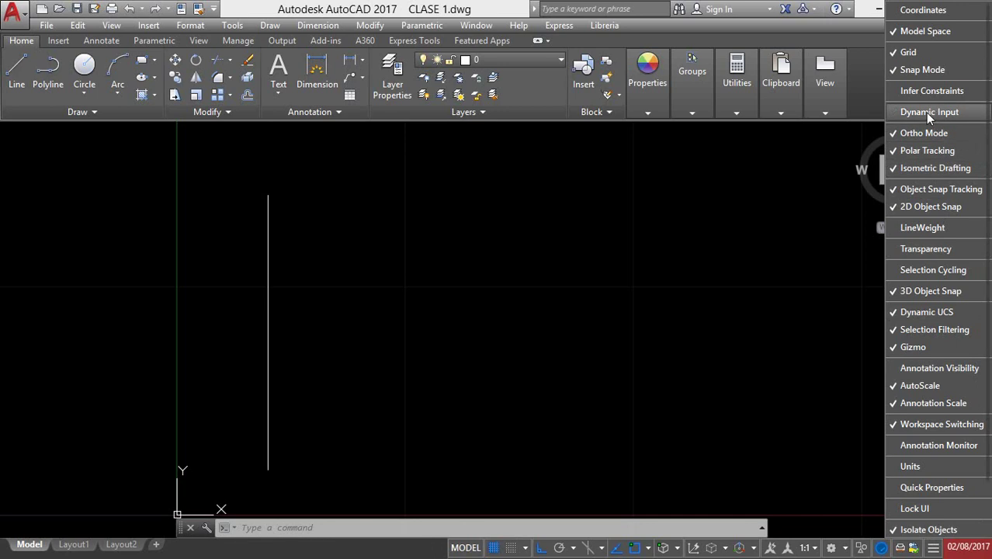
left_click(928, 114)
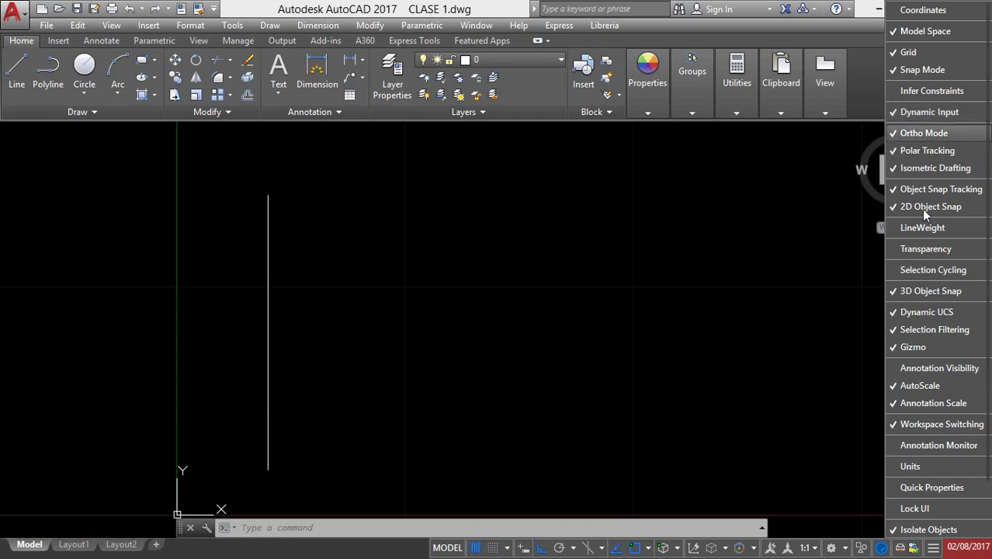
left_click(693, 447)
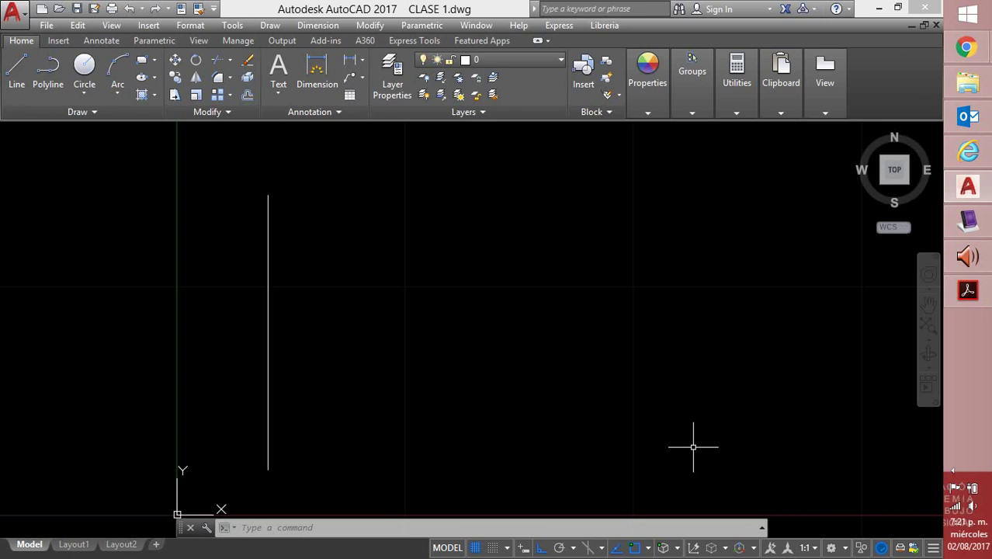
Step: Switch to MimioStudio Notebook, add a blank page, and handwrite an underlined "SELECCIONAR" with "SELECT OBJECT" beside it
left_click(968, 222)
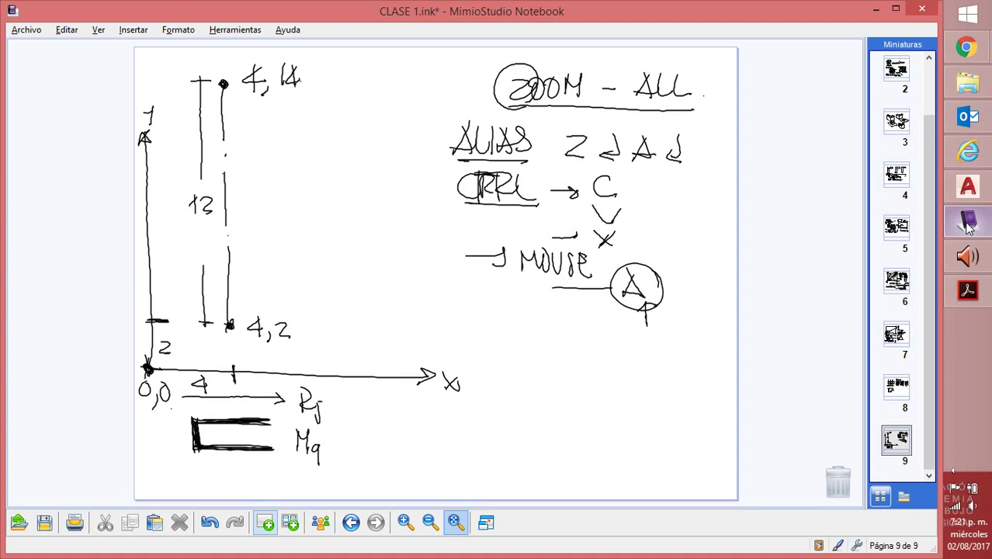
left_click(265, 524)
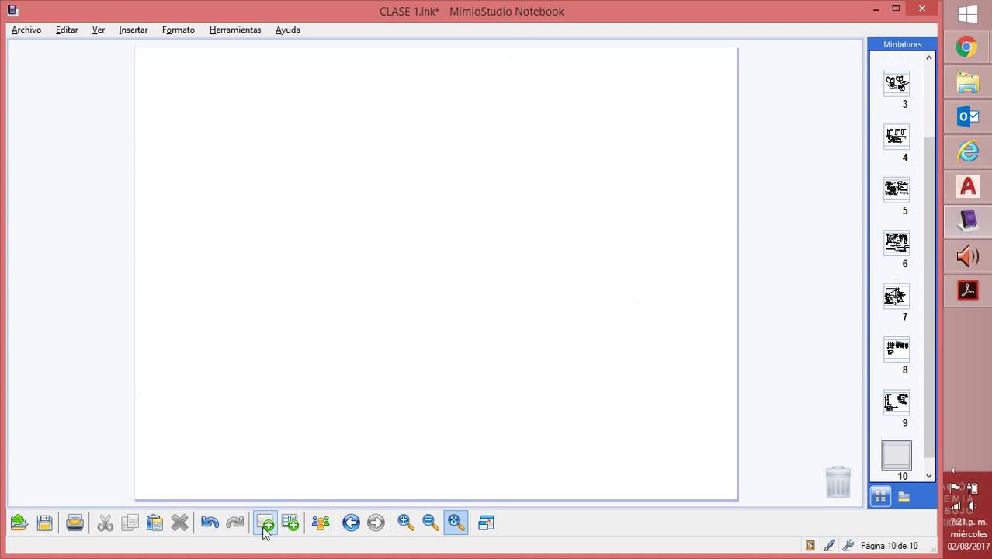
mouse_move(183, 70)
left_mouse_down()
mouse_move(166, 83)
mouse_move(195, 80)
mouse_move(204, 93)
mouse_move(223, 77)
mouse_move(262, 89)
mouse_move(312, 73)
mouse_move(328, 88)
mouse_move(348, 67)
mouse_move(360, 88)
left_mouse_up()
left_click_drag(174, 106, 335, 102)
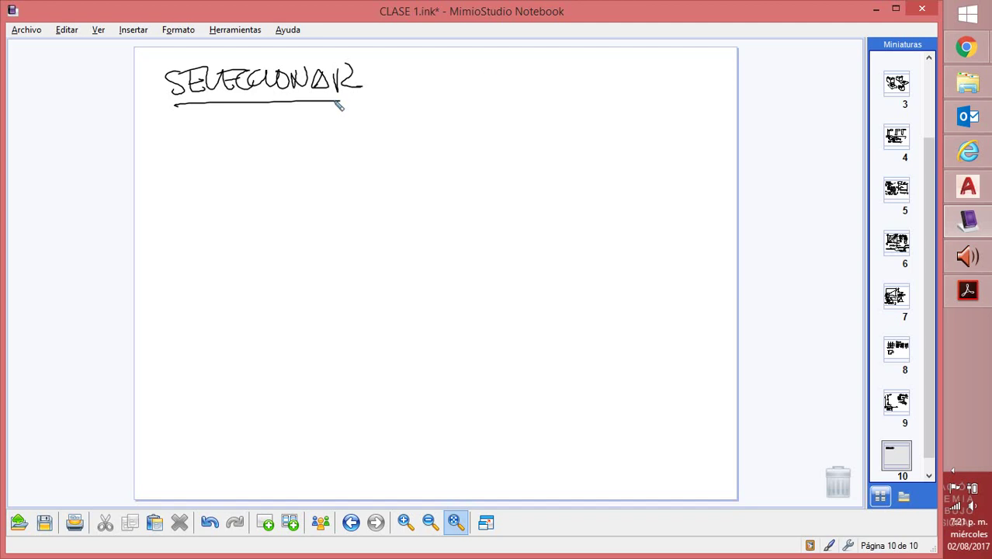
mouse_move(485, 71)
left_mouse_down()
mouse_move(504, 89)
mouse_move(510, 72)
mouse_move(544, 88)
mouse_move(540, 69)
mouse_move(564, 68)
mouse_move(584, 87)
mouse_move(607, 67)
mouse_move(615, 85)
mouse_move(643, 89)
left_mouse_up()
left_click_drag(635, 67, 650, 69)
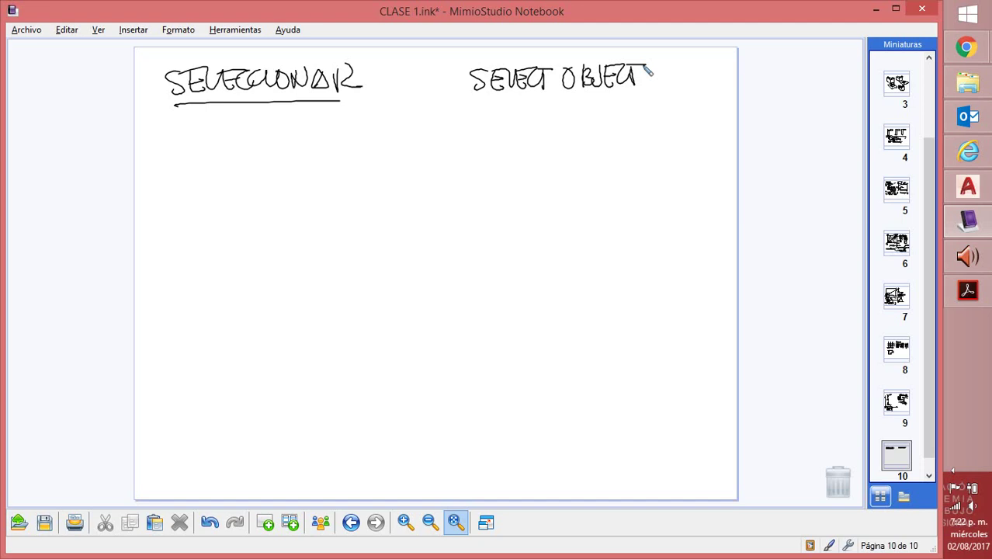
Step: Handwrite "1- PIC." below the SELECCIONAR heading and sketch a vertical line with a small pick square on it
mouse_move(187, 122)
left_mouse_down()
mouse_move(186, 148)
mouse_move(196, 135)
mouse_move(249, 147)
left_mouse_up()
left_click_drag(268, 126, 270, 146)
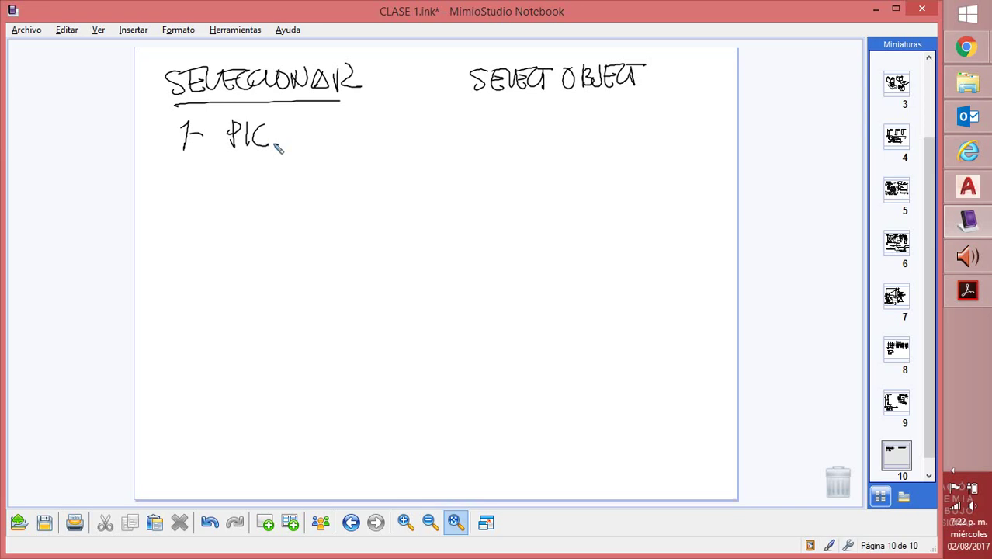
left_click_drag(358, 107, 357, 247)
mouse_move(359, 145)
left_mouse_down()
mouse_move(372, 155)
mouse_move(360, 155)
left_mouse_up()
Step: Handwrite "2- CROSSING" and "VENTANA VR" below the first item, and sketch a dashed rectangle labelled "VR" underneath
mouse_move(177, 176)
left_mouse_down()
mouse_move(201, 184)
mouse_move(235, 193)
mouse_move(248, 173)
mouse_move(248, 191)
mouse_move(271, 174)
mouse_move(276, 195)
mouse_move(280, 177)
mouse_move(281, 193)
mouse_move(297, 193)
mouse_move(314, 172)
mouse_move(338, 196)
left_mouse_up()
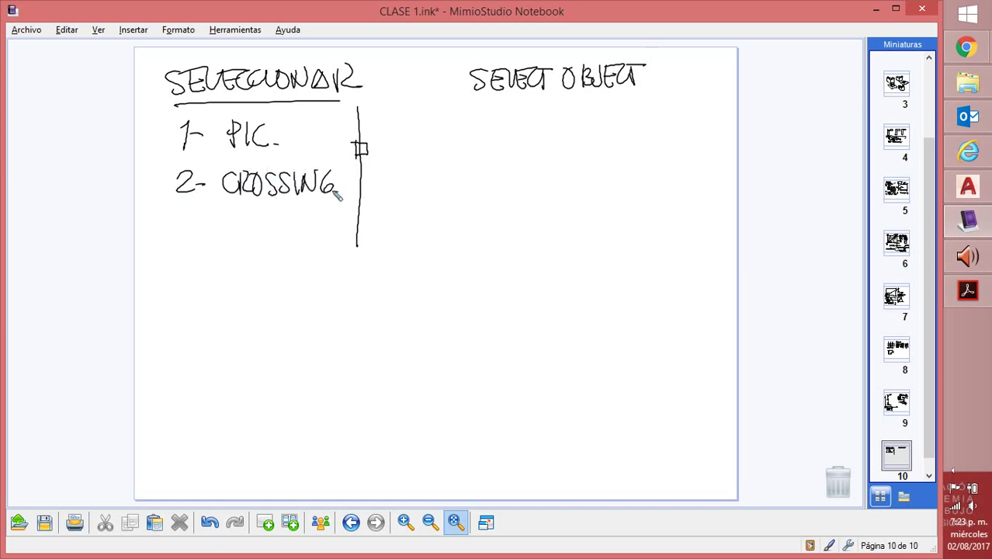
mouse_move(213, 216)
left_mouse_down()
mouse_move(223, 237)
mouse_move(235, 223)
mouse_move(244, 234)
mouse_move(230, 221)
mouse_move(254, 233)
mouse_move(261, 219)
mouse_move(292, 240)
mouse_move(295, 223)
mouse_move(309, 238)
mouse_move(351, 230)
mouse_move(351, 241)
mouse_move(381, 243)
left_mouse_up()
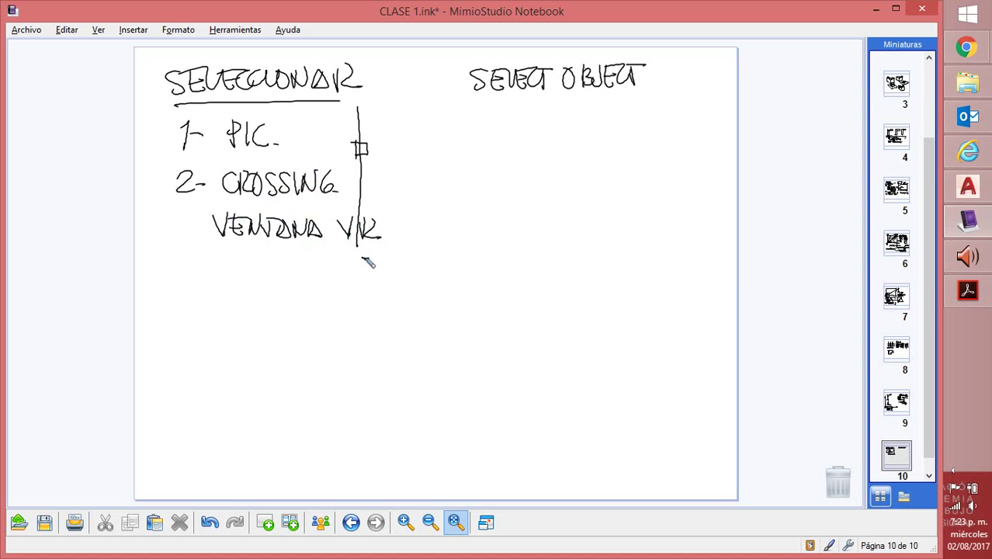
mouse_move(369, 259)
left_mouse_down()
mouse_move(197, 256)
mouse_move(208, 346)
mouse_move(240, 355)
mouse_move(364, 350)
mouse_move(371, 266)
left_mouse_up()
mouse_move(249, 296)
left_mouse_down()
mouse_move(261, 312)
mouse_move(274, 296)
mouse_move(300, 330)
left_mouse_up()
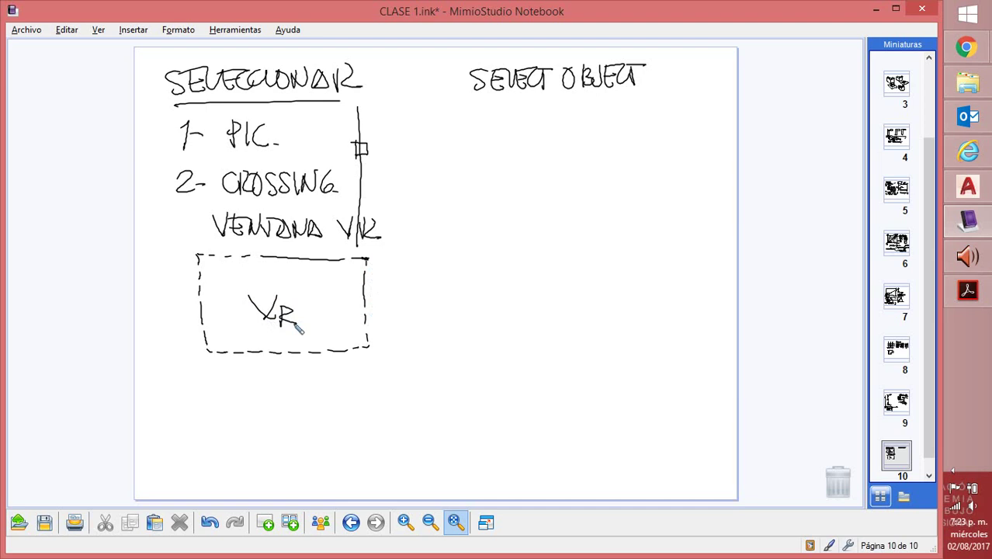
Step: Handwrite "SELECCIONA TODO LO QUE TOCA Y LO QUE ABARQUE" below the dashed VR rectangle
mouse_move(237, 366)
left_mouse_down()
mouse_move(230, 390)
mouse_move(278, 373)
mouse_move(325, 388)
mouse_move(377, 387)
mouse_move(384, 374)
left_mouse_up()
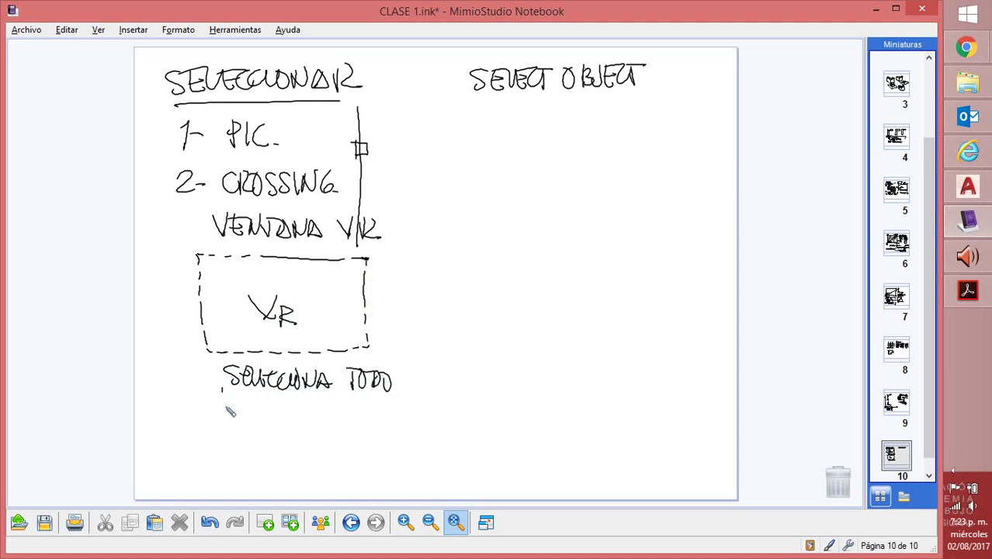
left_click_drag(223, 391, 233, 409)
mouse_move(240, 397)
left_mouse_down()
mouse_move(275, 415)
mouse_move(333, 406)
mouse_move(350, 422)
mouse_move(376, 430)
left_mouse_up()
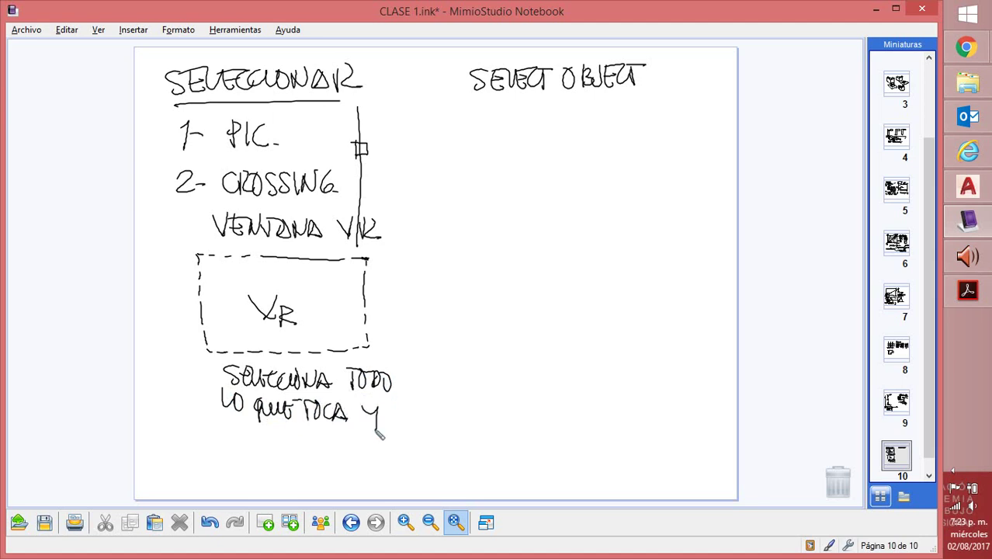
mouse_move(232, 424)
left_mouse_down()
mouse_move(269, 448)
mouse_move(281, 434)
mouse_move(294, 445)
mouse_move(305, 437)
mouse_move(311, 448)
mouse_move(359, 434)
mouse_move(355, 445)
mouse_move(375, 446)
mouse_move(370, 458)
mouse_move(416, 444)
left_mouse_up()
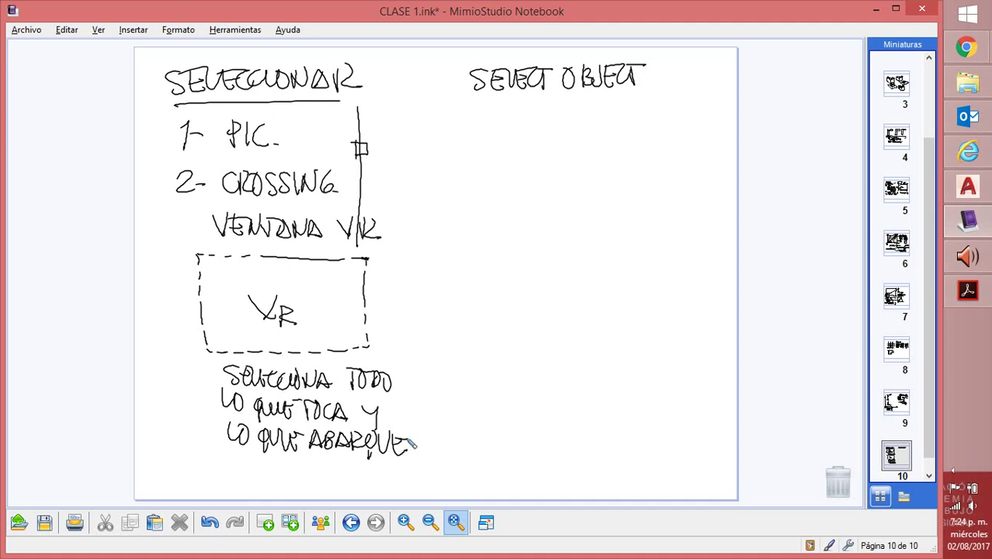
Step: Handwrite "3- WINDOW" below SELECT OBJECT, sketch a solid rectangle labelled "AZ" beneath it, and add direction arrows to both rectangles' upper edges
mouse_move(423, 125)
left_mouse_down()
mouse_move(497, 138)
mouse_move(502, 122)
mouse_move(520, 139)
mouse_move(545, 136)
mouse_move(553, 123)
mouse_move(562, 138)
mouse_move(587, 122)
left_mouse_up()
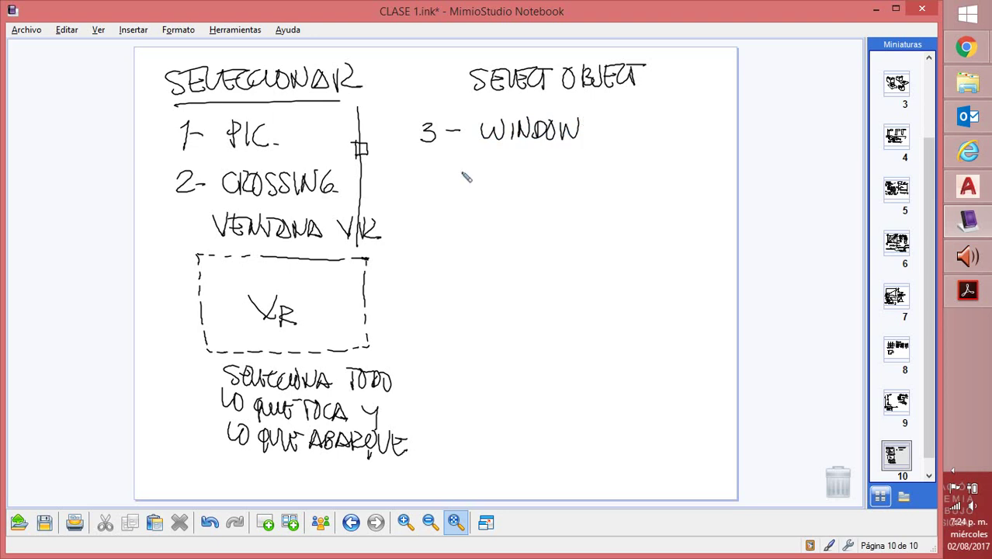
mouse_move(462, 173)
left_mouse_down()
mouse_move(618, 166)
mouse_move(636, 215)
mouse_move(634, 272)
mouse_move(516, 266)
mouse_move(466, 249)
mouse_move(465, 177)
left_mouse_up()
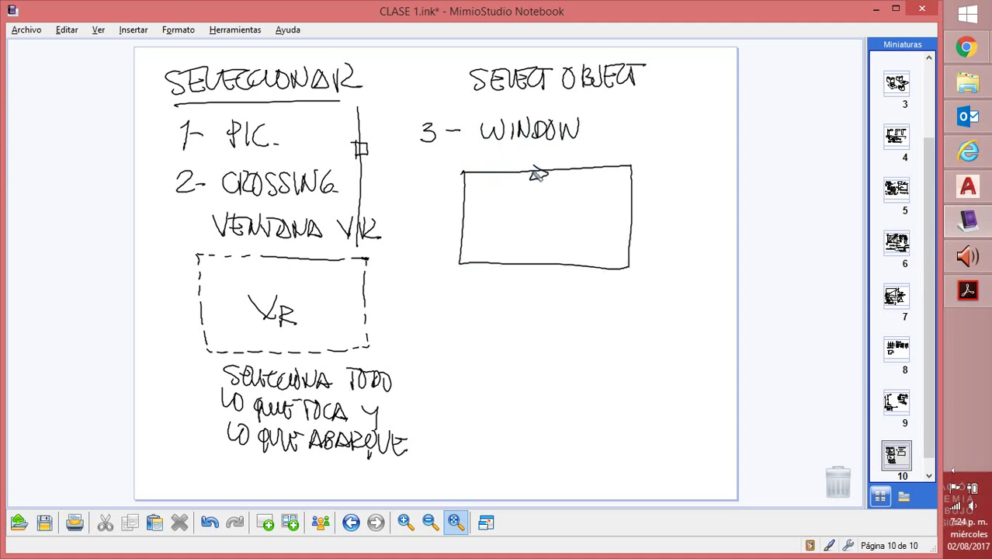
left_click_drag(307, 252, 304, 271)
mouse_move(522, 194)
left_mouse_down()
mouse_move(510, 224)
mouse_move(534, 224)
mouse_move(531, 214)
left_mouse_up()
left_click_drag(536, 208, 556, 224)
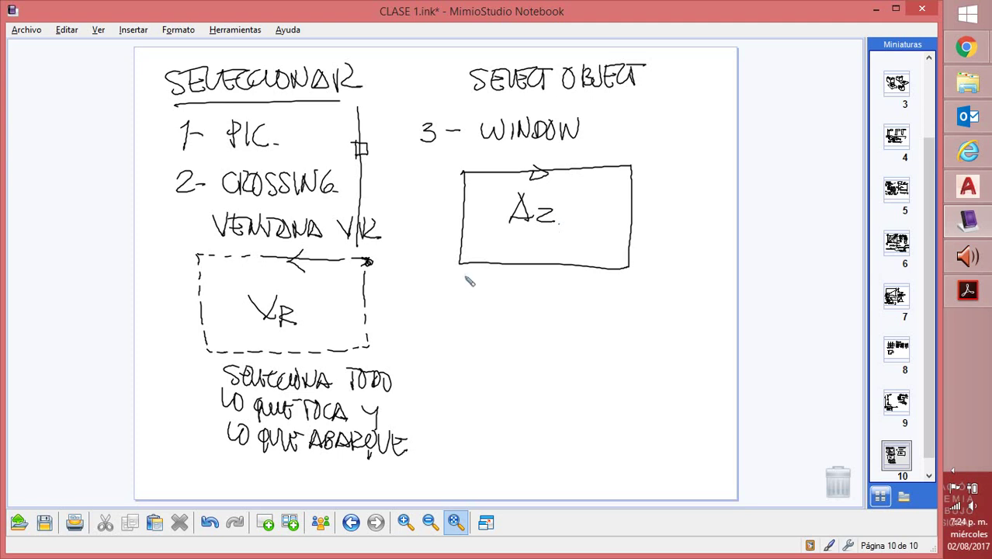
Step: Handwrite "SELECCIONA SOLAMENTE LO QUE ABARCA" below the AZ rectangle with SOLAMENTE underlined, and sketch dashed and solid irregular lasso shapes beneath it
mouse_move(466, 277)
left_mouse_down()
mouse_move(516, 278)
mouse_move(525, 300)
mouse_move(629, 287)
mouse_move(644, 294)
mouse_move(641, 304)
mouse_move(674, 289)
mouse_move(679, 309)
mouse_move(703, 309)
mouse_move(716, 288)
mouse_move(714, 313)
mouse_move(614, 313)
left_mouse_up()
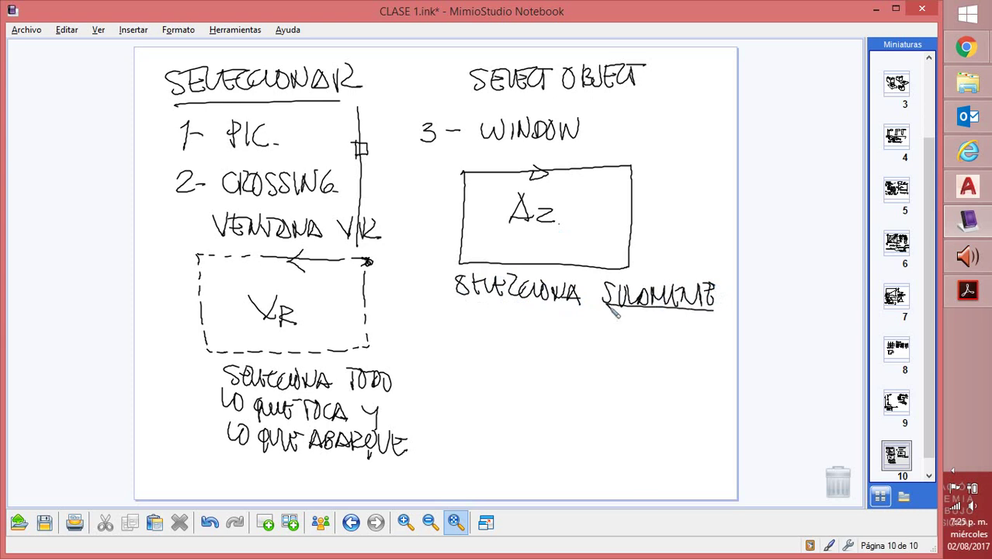
mouse_move(460, 306)
left_mouse_down()
mouse_move(507, 335)
mouse_move(527, 314)
mouse_move(534, 331)
mouse_move(537, 315)
mouse_move(560, 332)
mouse_move(570, 317)
mouse_move(599, 333)
mouse_move(629, 319)
mouse_move(650, 338)
left_mouse_up()
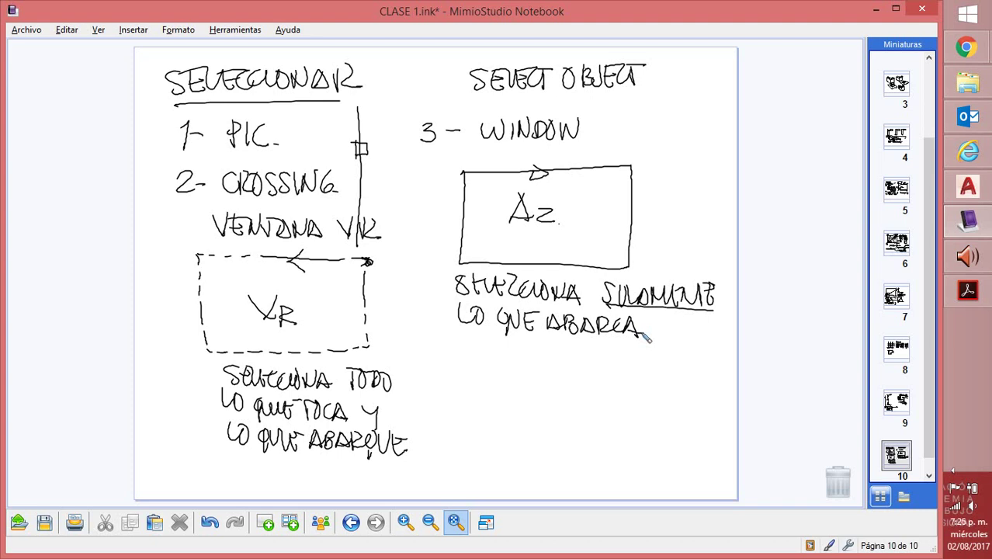
left_click_drag(500, 396, 421, 318)
mouse_move(423, 322)
left_mouse_down()
mouse_move(448, 394)
mouse_move(439, 458)
mouse_move(496, 372)
mouse_move(396, 376)
mouse_move(490, 429)
mouse_move(504, 404)
mouse_move(552, 381)
mouse_move(471, 362)
left_mouse_up()
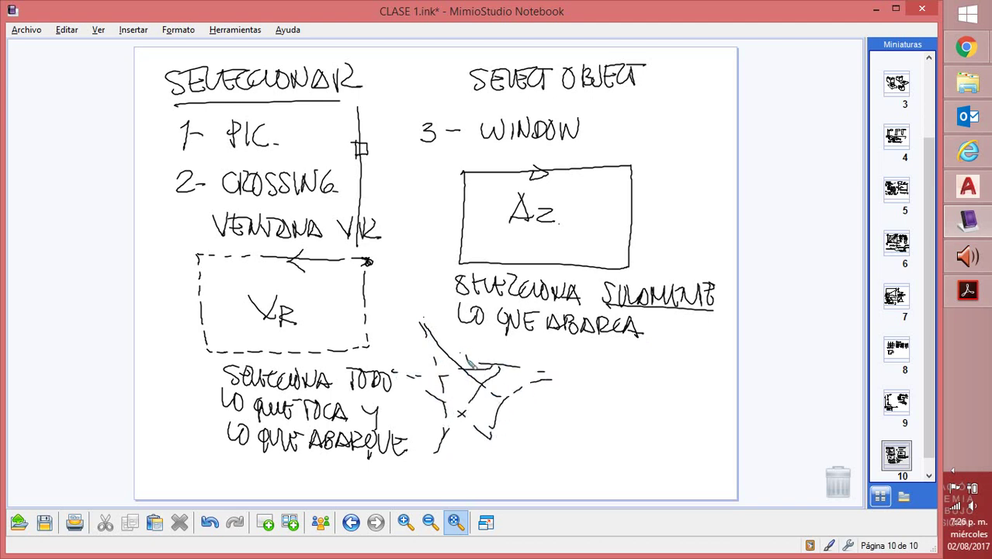
mouse_move(616, 355)
left_mouse_down()
mouse_move(598, 393)
mouse_move(607, 442)
mouse_move(606, 404)
mouse_move(672, 352)
mouse_move(591, 474)
mouse_move(652, 402)
mouse_move(643, 410)
left_mouse_up()
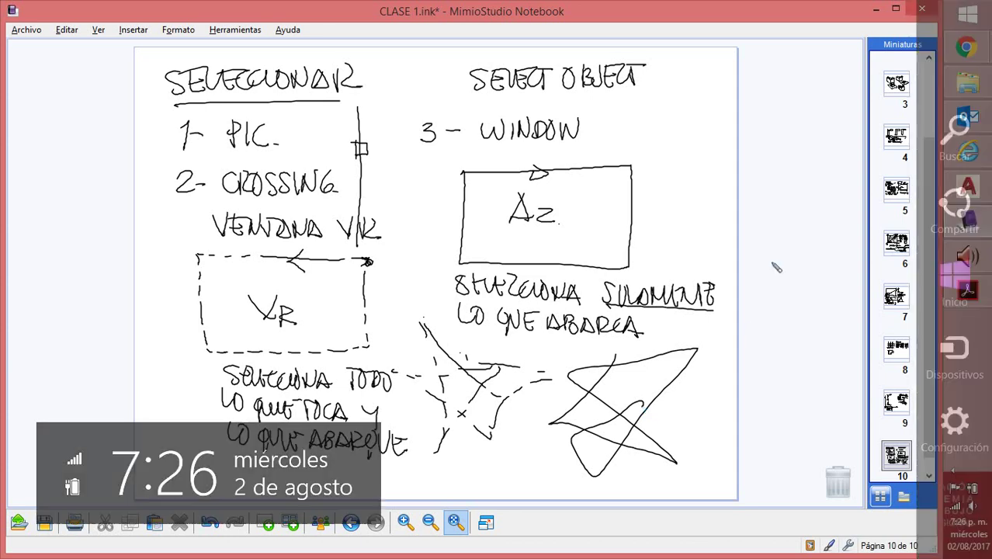
Step: Switch to AutoCAD, select the vertical line by picking it directly, and clear the selection
left_click(967, 186)
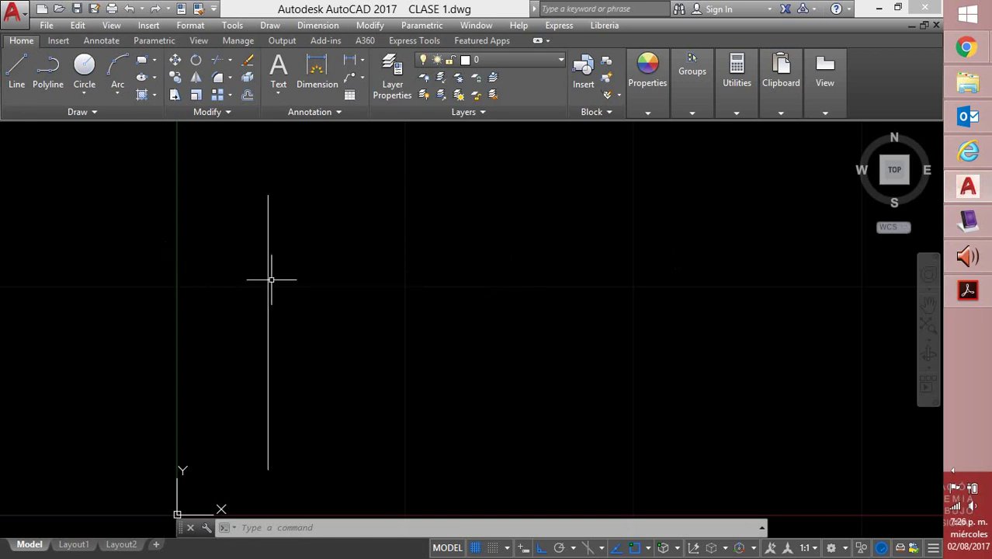
left_click(267, 326)
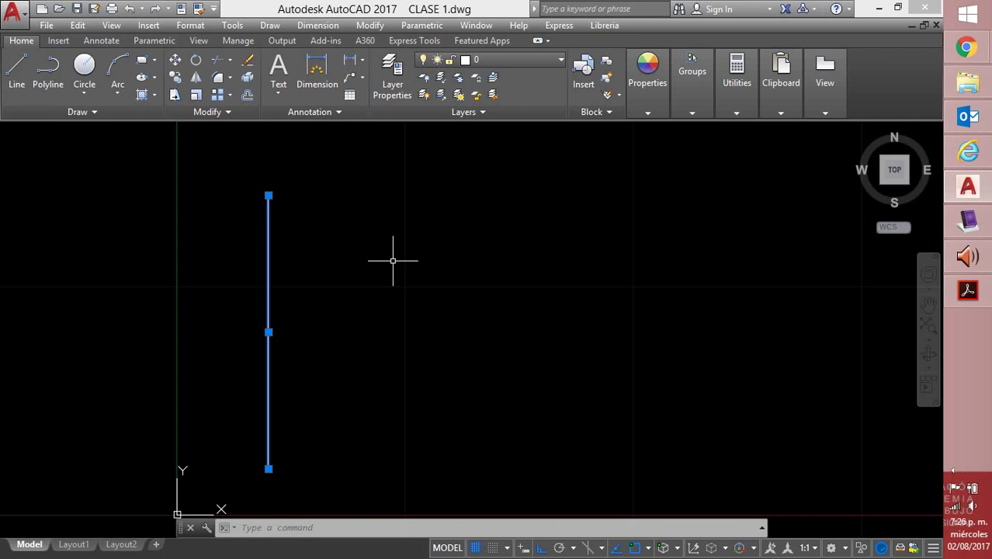
key("Escape")
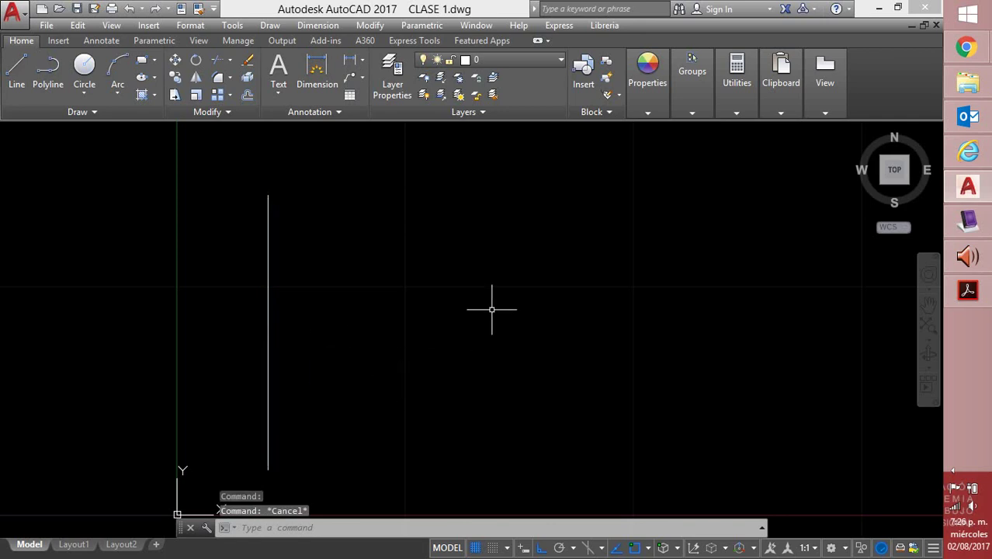
Step: Select the vertical line with a crossing window over its middle and again with one from above its upper end, clearing each selection
left_click(566, 247)
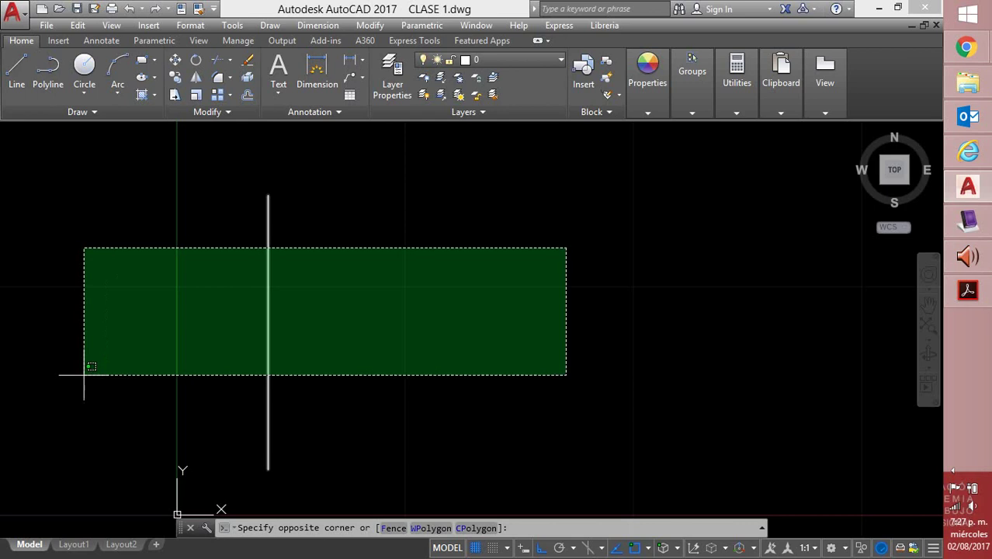
left_click(92, 398)
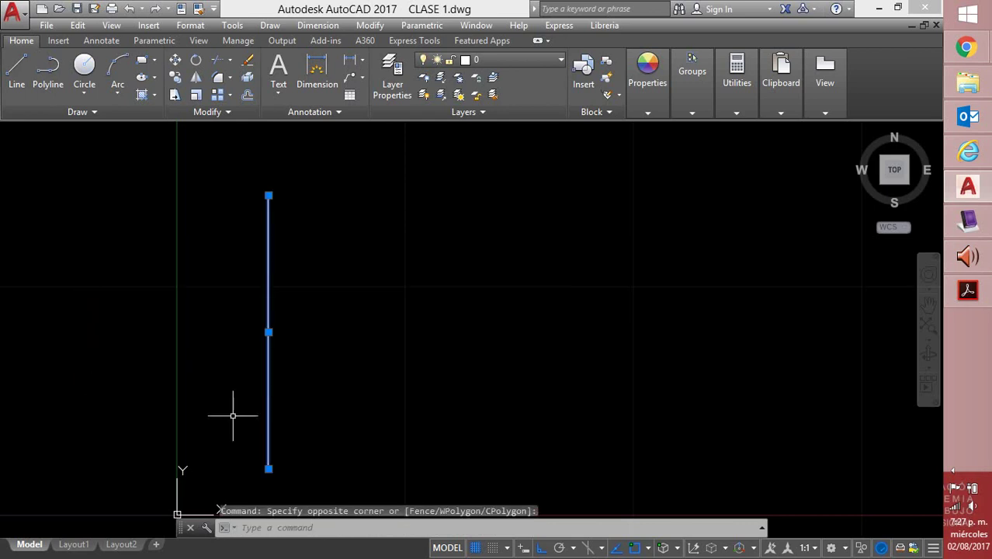
key("Escape")
key("Escape")
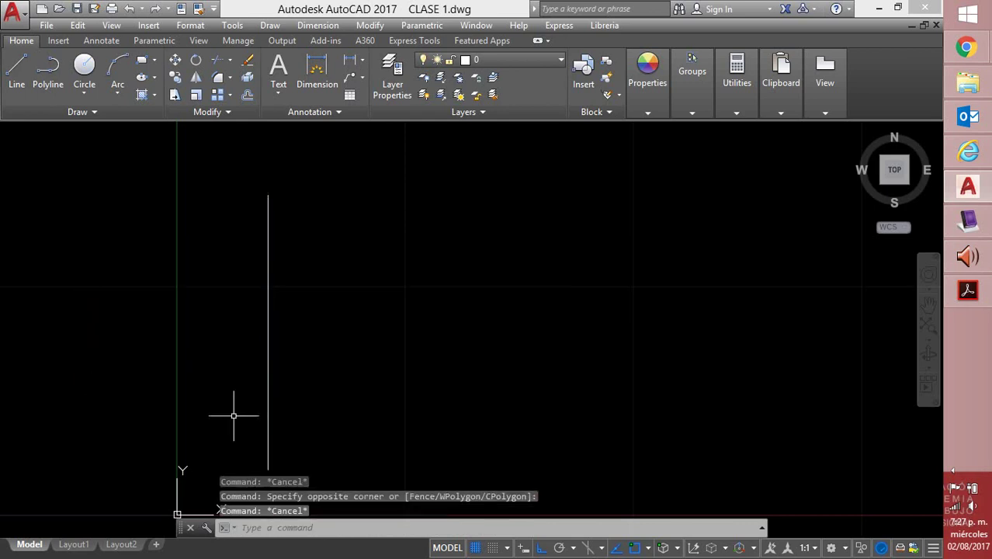
left_click(319, 150)
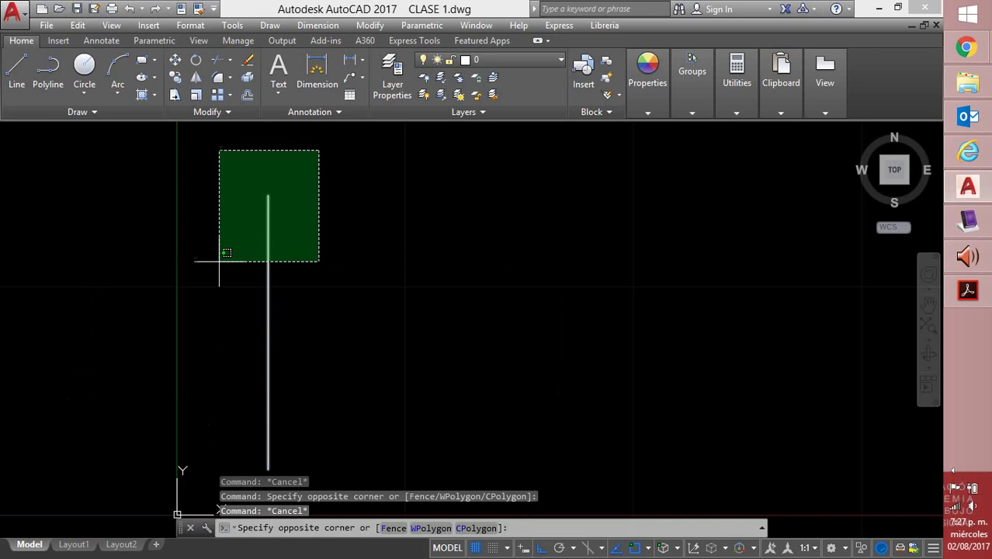
left_click(165, 472)
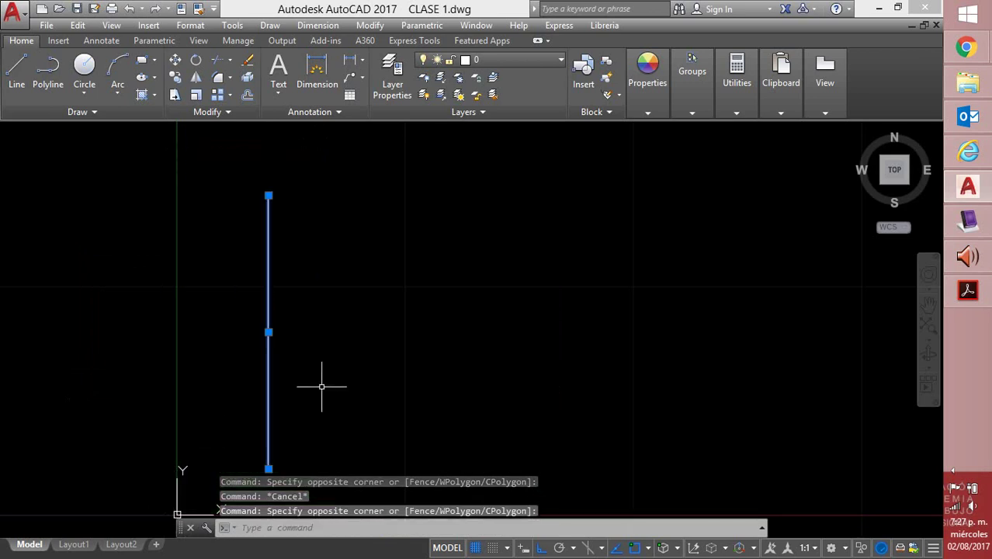
key("Escape")
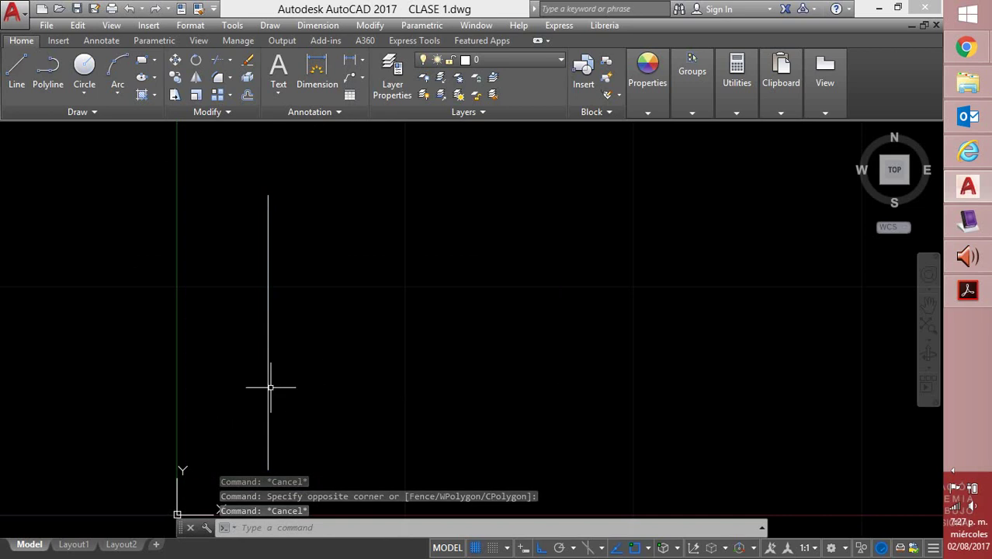
Step: Try window selections across only part of the vertical line, enclose the whole line in a selection window, and clear the selection
left_click(159, 308)
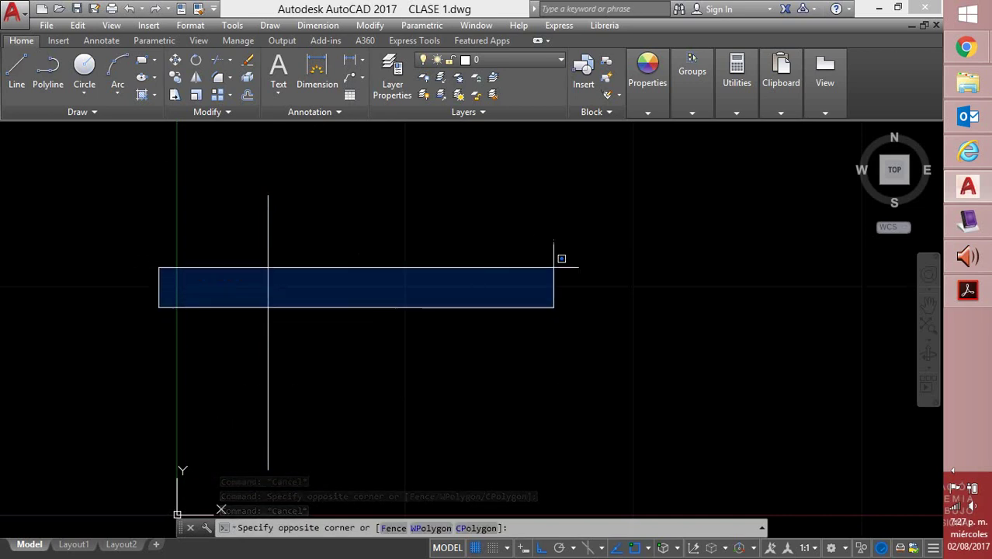
left_click(570, 231)
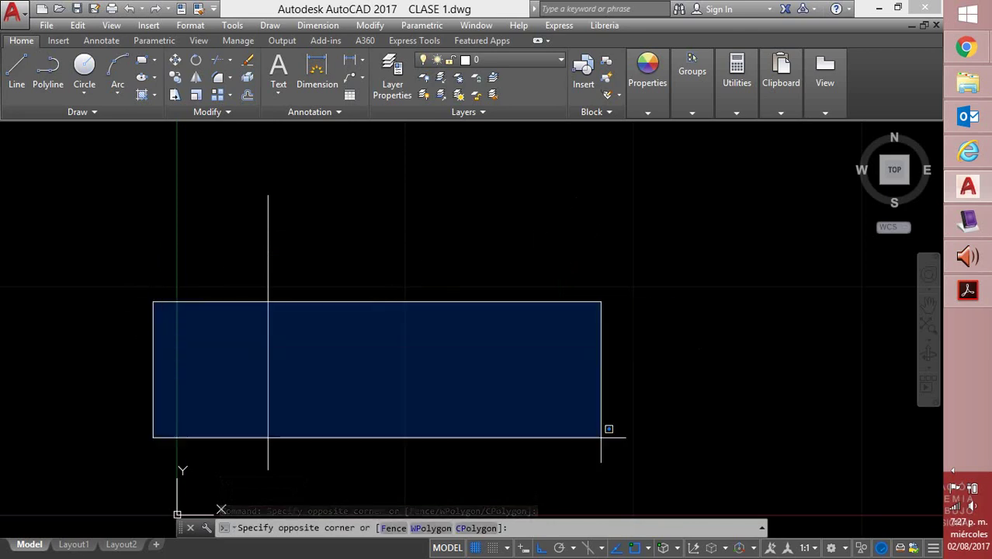
left_click(596, 411)
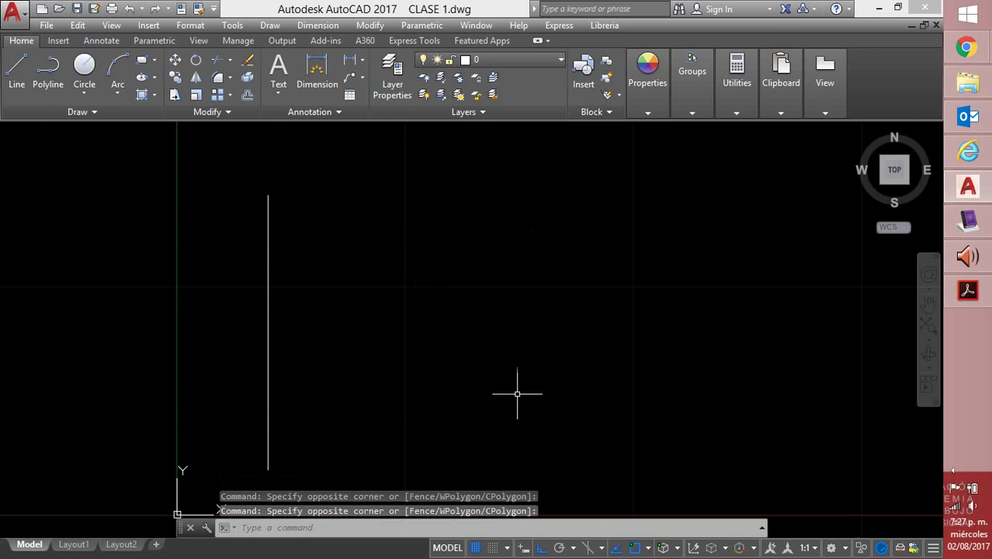
left_click(228, 181)
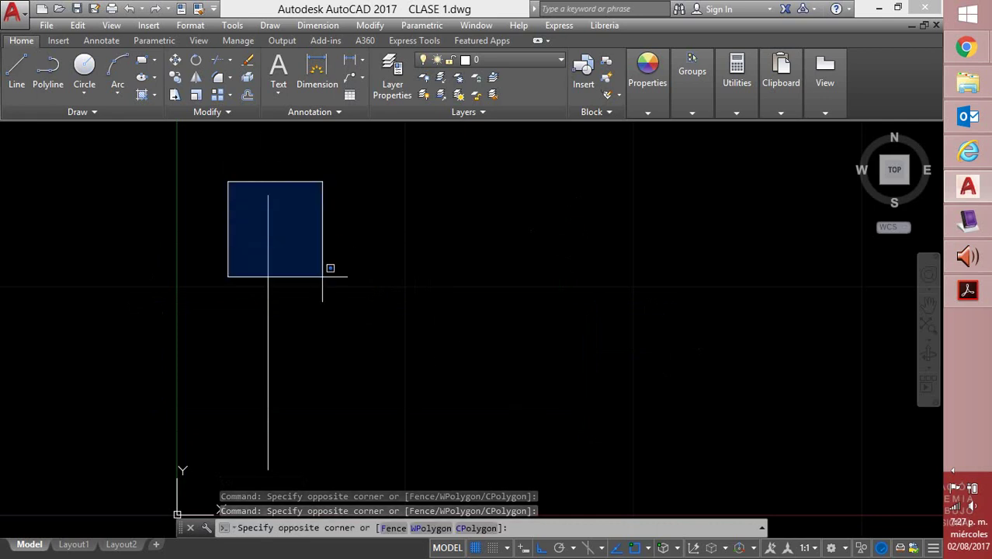
left_click(304, 484)
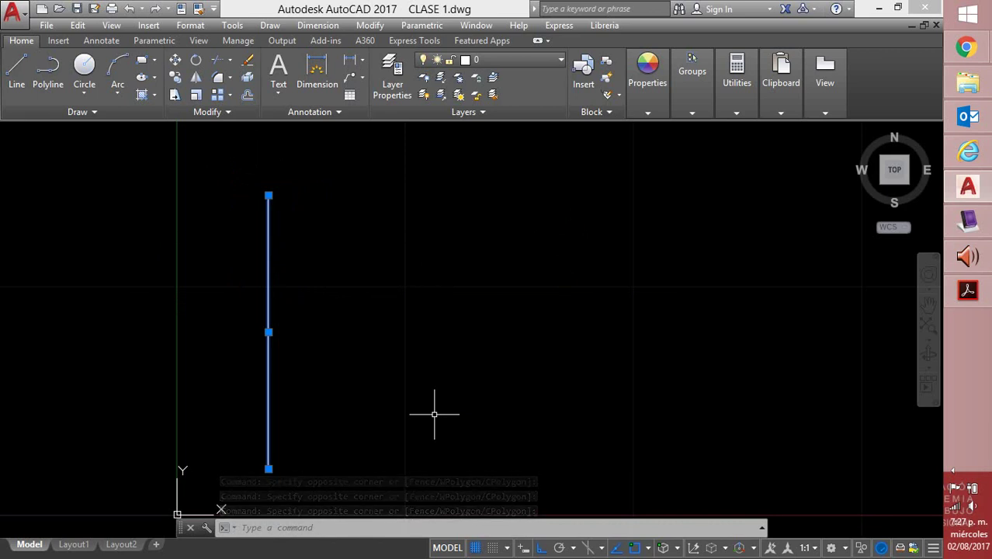
key("Escape")
key("Escape")
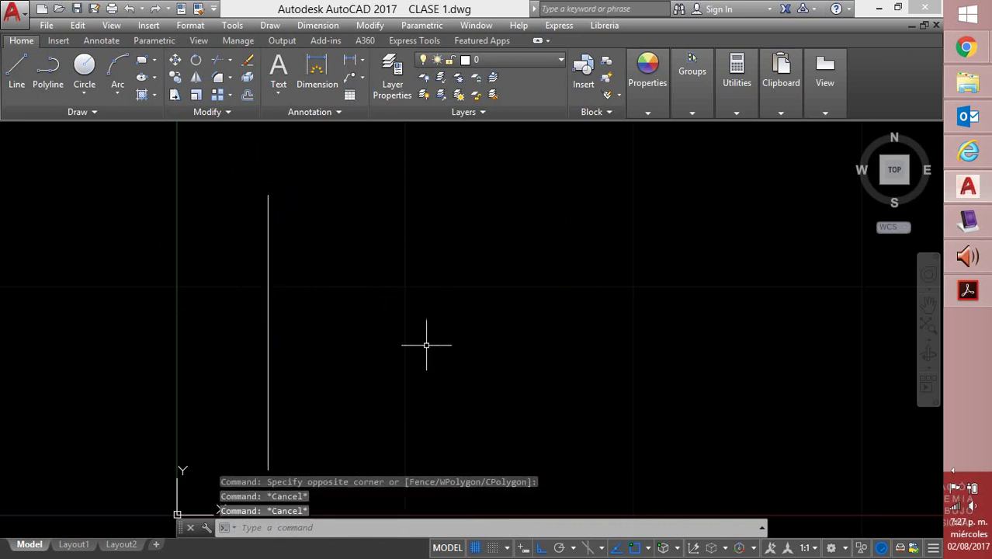
Step: Select the vertical line with a freehand lasso, clear the selection, and try a window lasso around only part of the line
left_click(390, 310)
mouse_move(384, 301)
left_mouse_down()
mouse_move(370, 198)
mouse_move(324, 237)
mouse_move(245, 252)
mouse_move(107, 223)
mouse_move(73, 249)
mouse_move(248, 316)
mouse_move(278, 347)
mouse_move(417, 372)
mouse_move(295, 397)
mouse_move(151, 398)
mouse_move(65, 337)
mouse_move(173, 278)
mouse_move(384, 301)
mouse_move(389, 270)
mouse_move(420, 279)
left_mouse_up()
mouse_move(348, 333)
left_mouse_down()
mouse_move(483, 264)
mouse_move(530, 273)
mouse_move(562, 344)
mouse_move(722, 337)
mouse_move(724, 302)
mouse_move(725, 391)
mouse_move(517, 443)
mouse_move(485, 386)
mouse_move(447, 403)
mouse_move(423, 432)
mouse_move(394, 427)
left_mouse_up()
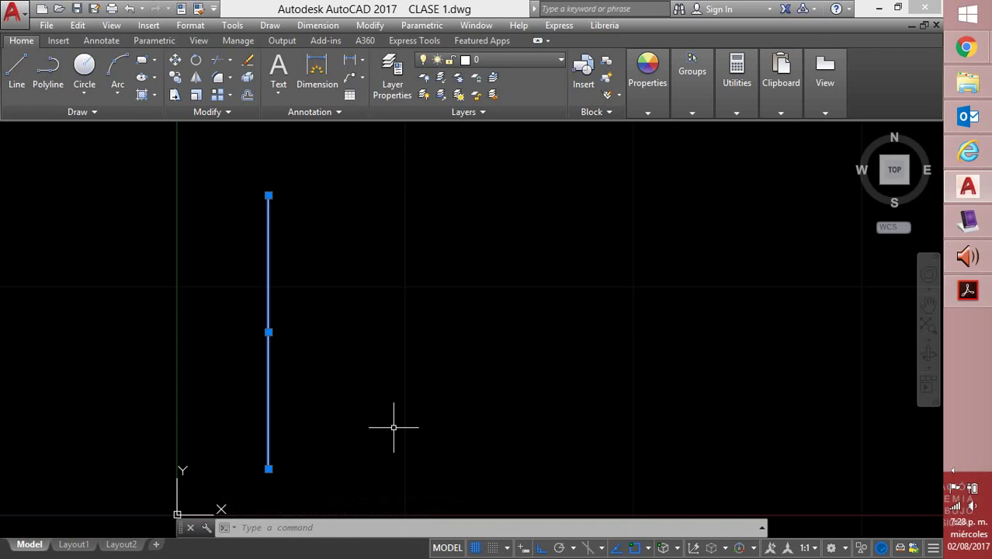
key("Escape")
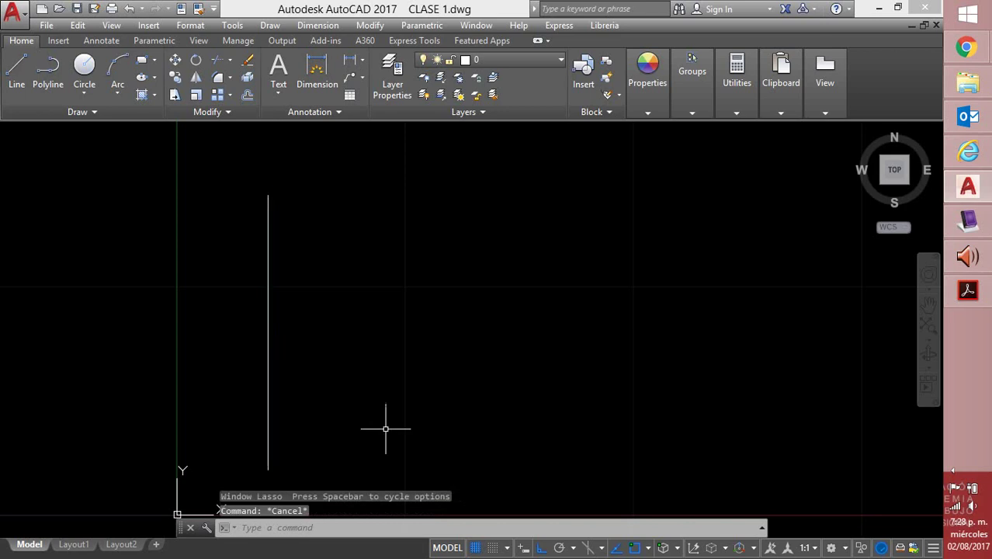
left_click(175, 366)
mouse_move(174, 366)
left_mouse_down()
mouse_move(338, 300)
mouse_move(372, 324)
mouse_move(418, 389)
mouse_move(598, 296)
mouse_move(489, 469)
left_mouse_up()
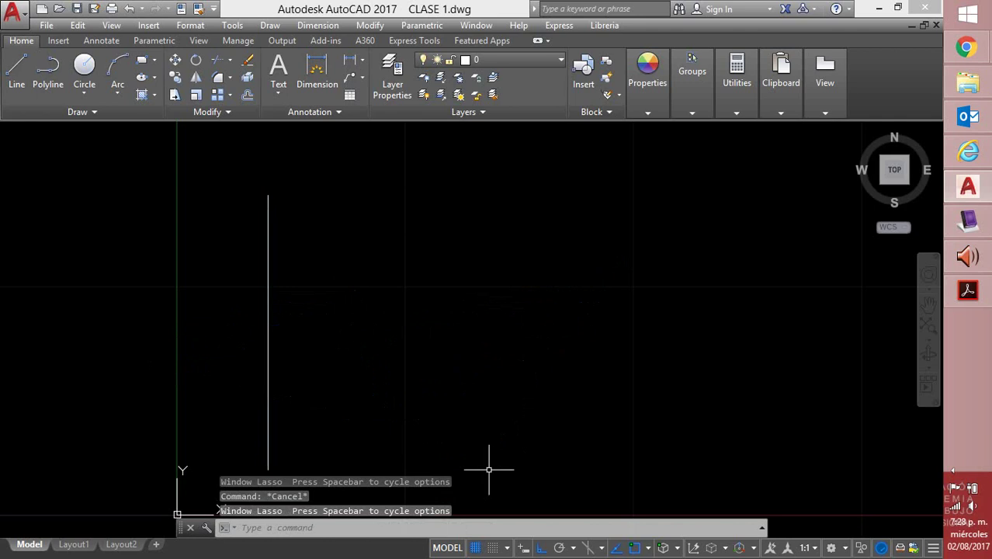
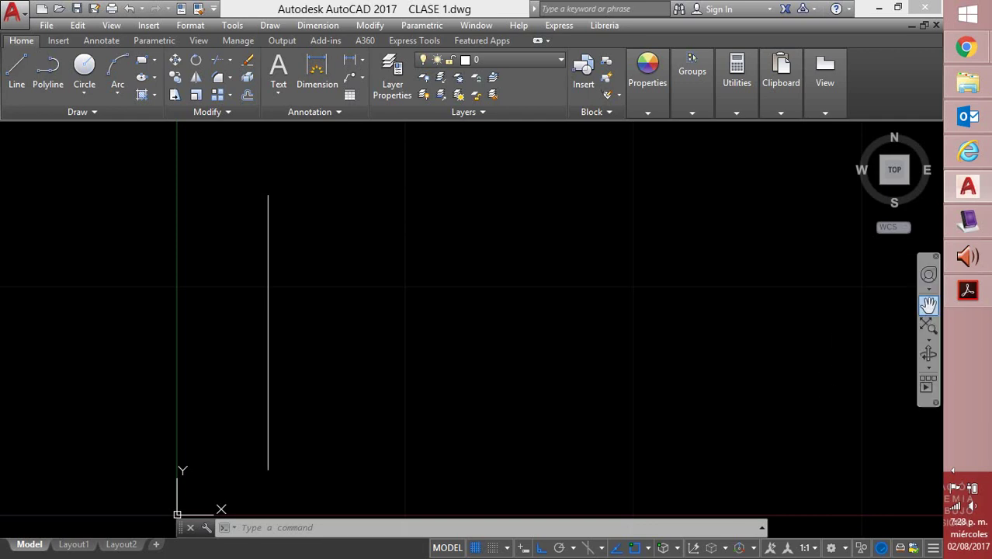
Step: Switch to MimioStudio Notebook, add a blank page, and handwrite the underlined heading "MANEJO DE PANTALLA"
left_click(977, 223)
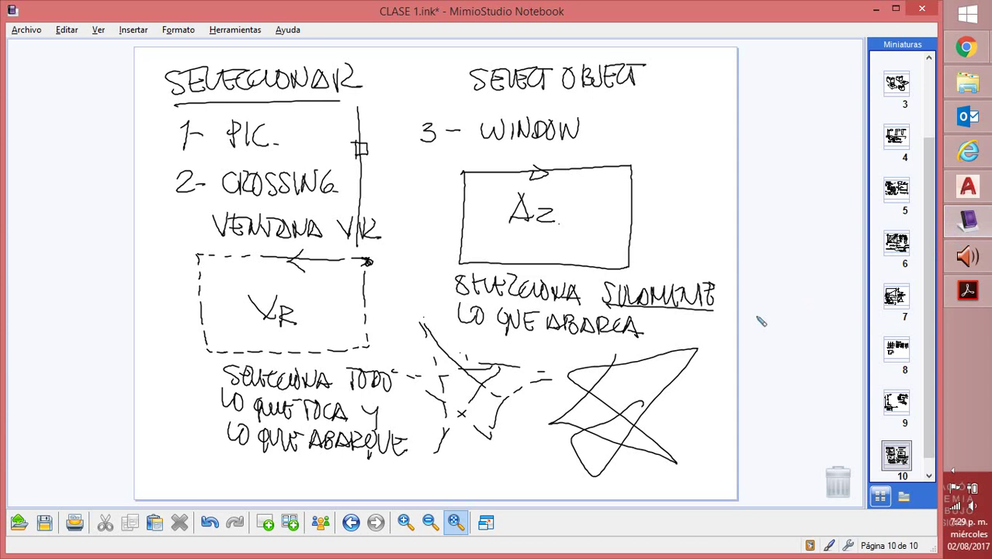
left_click(266, 524)
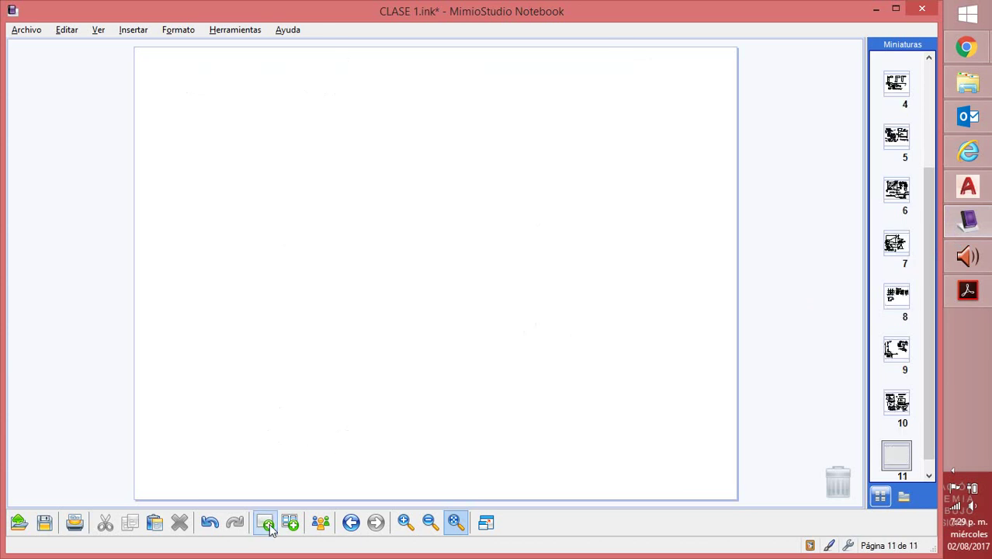
mouse_move(168, 70)
left_mouse_down()
mouse_move(193, 69)
mouse_move(195, 88)
mouse_move(209, 76)
mouse_move(227, 84)
mouse_move(232, 72)
mouse_move(281, 89)
mouse_move(310, 68)
left_mouse_up()
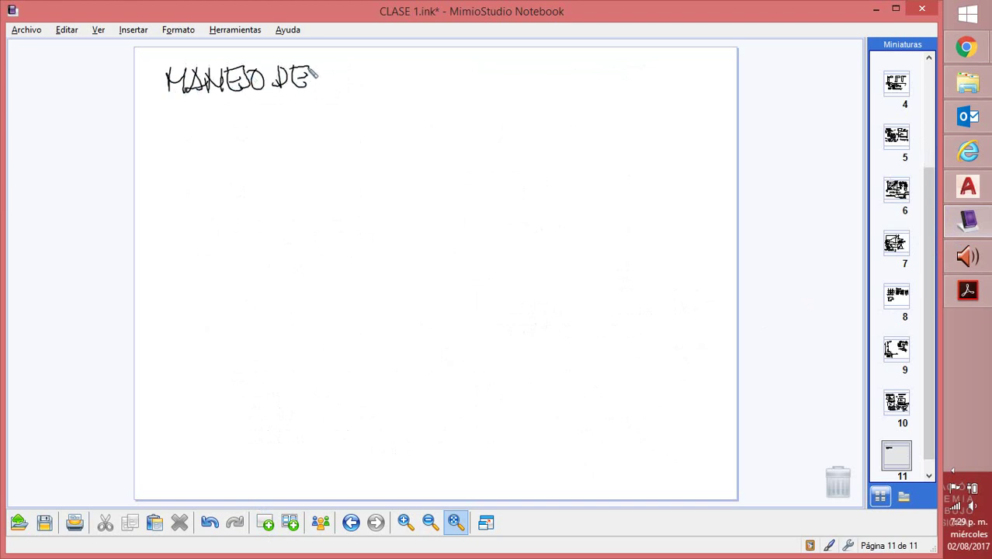
mouse_move(180, 102)
left_mouse_down()
mouse_move(186, 136)
mouse_move(195, 123)
mouse_move(239, 133)
mouse_move(273, 109)
mouse_move(307, 129)
mouse_move(315, 122)
left_mouse_up()
left_click_drag(168, 143, 311, 143)
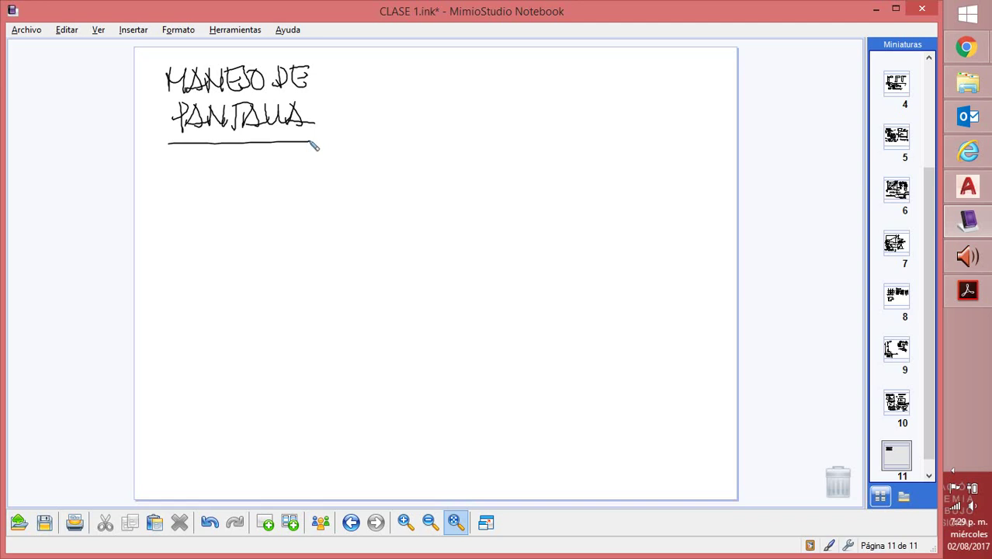
Step: Sketch a computer mouse with its cable below the heading, including the button divider and a shaded scroll wheel
mouse_move(192, 190)
left_mouse_down()
mouse_move(185, 238)
mouse_move(233, 269)
mouse_move(195, 194)
mouse_move(231, 184)
mouse_move(261, 198)
mouse_move(316, 245)
mouse_move(282, 269)
mouse_move(245, 271)
mouse_move(278, 257)
mouse_move(342, 314)
left_mouse_up()
left_click_drag(190, 233, 276, 208)
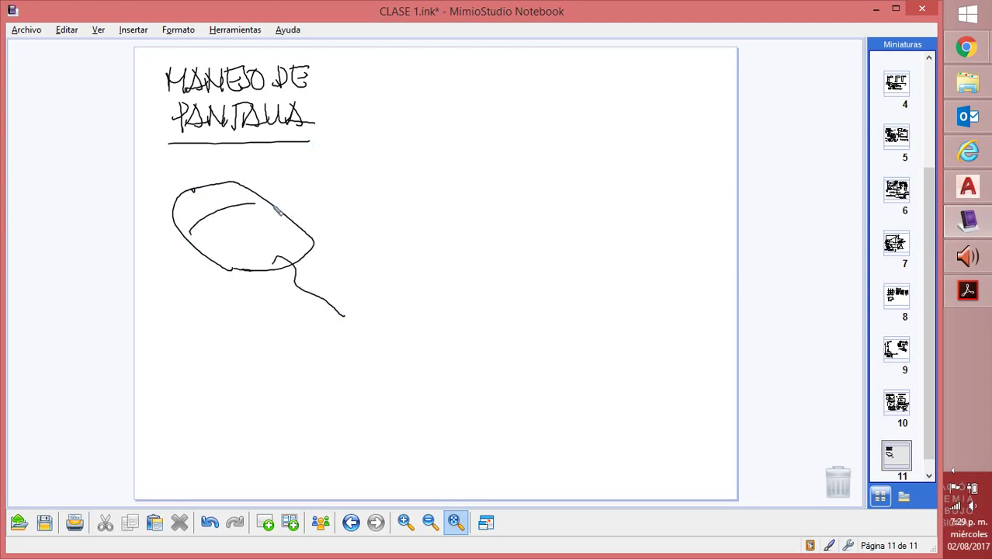
left_click_drag(206, 195, 241, 216)
mouse_move(205, 185)
left_mouse_down()
mouse_move(233, 211)
mouse_move(221, 188)
mouse_move(237, 215)
left_mouse_up()
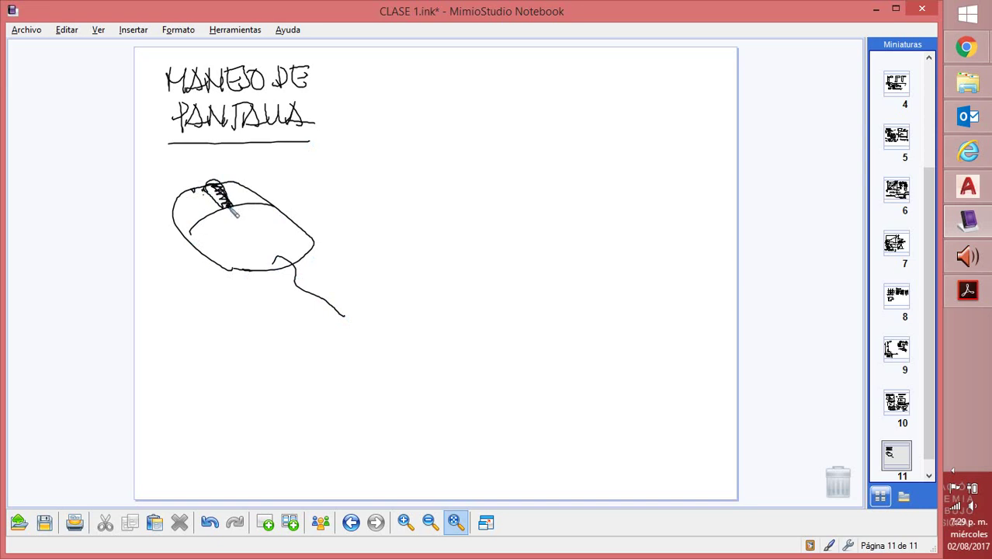
Step: Label the mouse sketch with an arrow to "SCROLL" for the wheel and the letters "D" and "I" for its two buttons
mouse_move(220, 183)
left_mouse_down()
mouse_move(272, 156)
mouse_move(291, 156)
mouse_move(284, 165)
mouse_move(325, 153)
mouse_move(335, 171)
mouse_move(363, 153)
mouse_move(394, 176)
left_mouse_up()
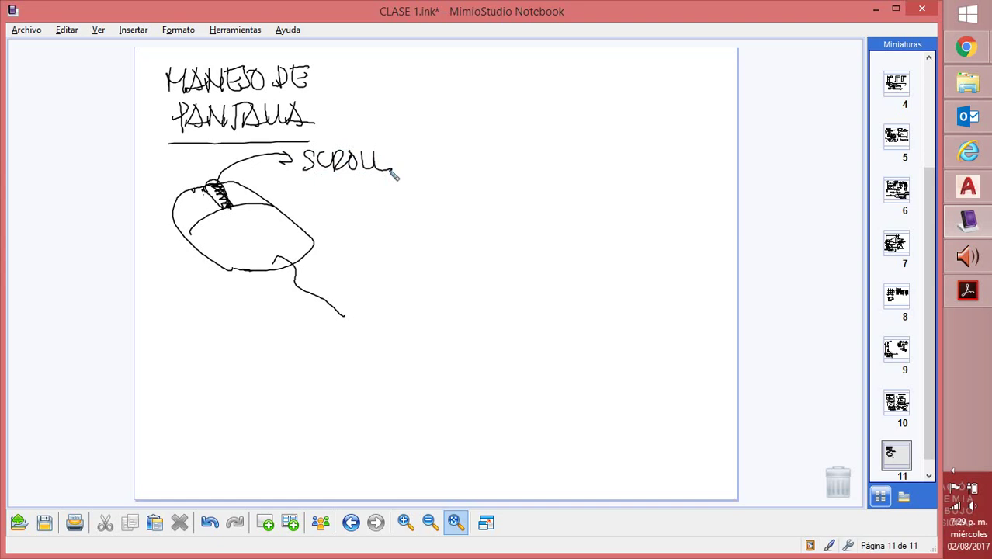
left_click_drag(256, 193, 289, 197)
left_click_drag(189, 220, 159, 226)
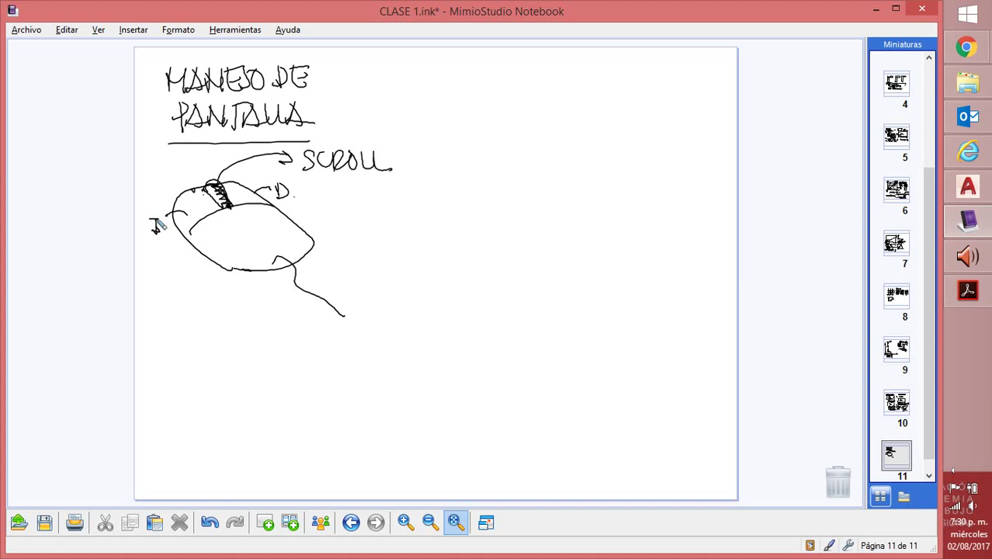
Step: Sketch an enlarged shaded scroll wheel, a crosshair cursor beside it, and two curved rotation arrows marked "+" and "−"
left_click_drag(440, 159, 511, 184)
mouse_move(442, 154)
left_mouse_down()
mouse_move(494, 110)
mouse_move(538, 166)
mouse_move(512, 178)
mouse_move(465, 158)
mouse_move(512, 178)
left_mouse_up()
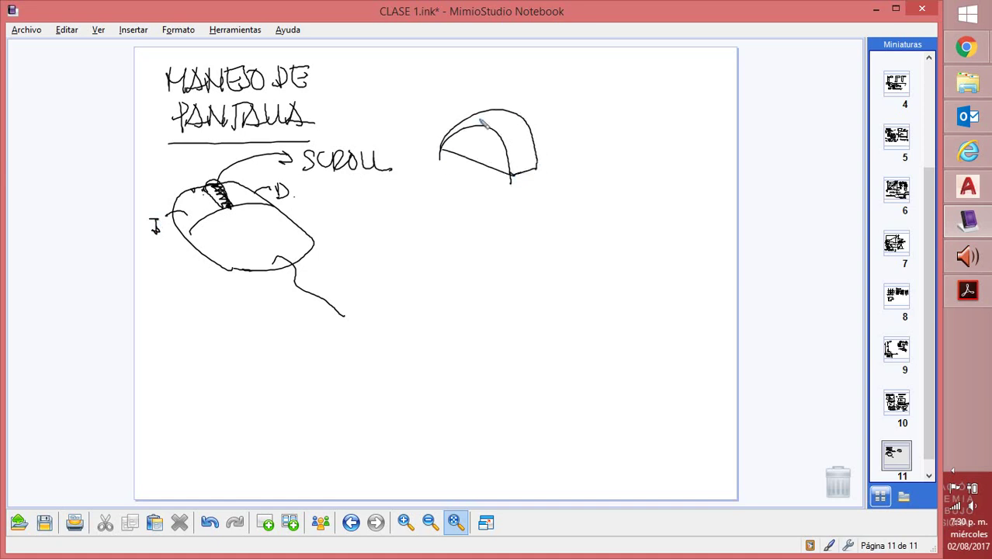
mouse_move(483, 121)
left_mouse_down()
mouse_move(516, 115)
mouse_move(530, 138)
mouse_move(511, 160)
mouse_move(542, 174)
left_mouse_up()
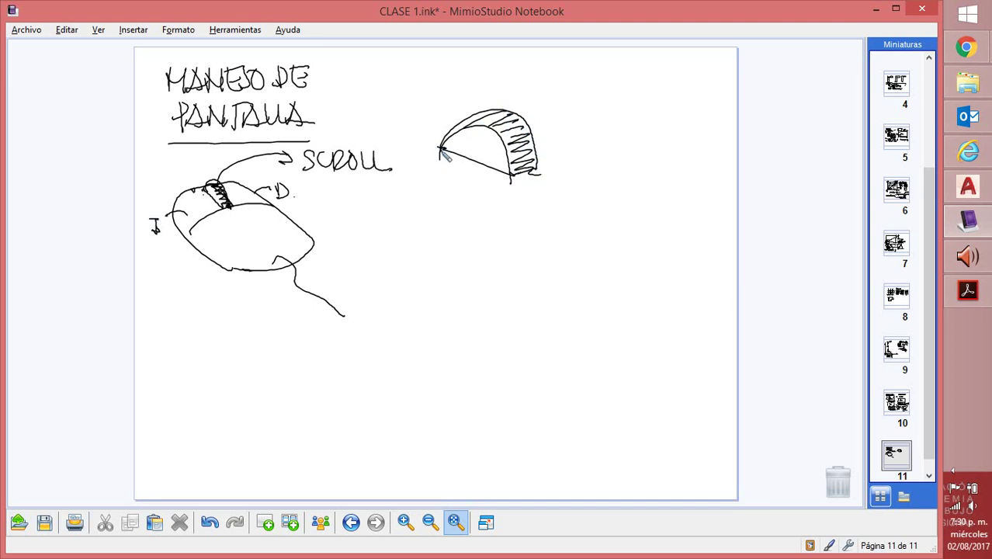
left_click_drag(403, 54, 401, 132)
mouse_move(373, 89)
left_mouse_down()
mouse_move(432, 88)
mouse_move(398, 96)
left_mouse_up()
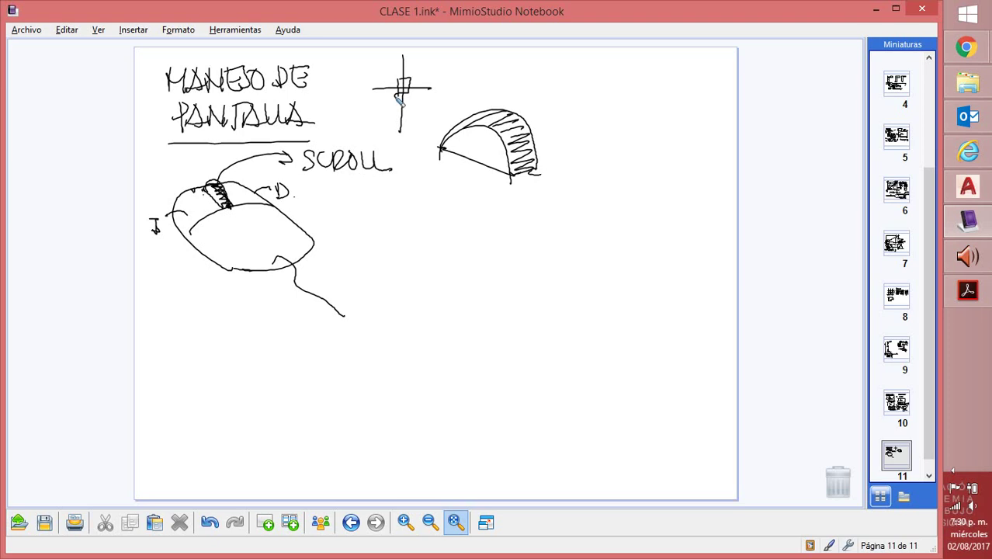
mouse_move(555, 132)
left_mouse_down()
mouse_move(532, 97)
mouse_move(475, 74)
mouse_move(538, 71)
mouse_move(573, 117)
mouse_move(599, 160)
left_mouse_up()
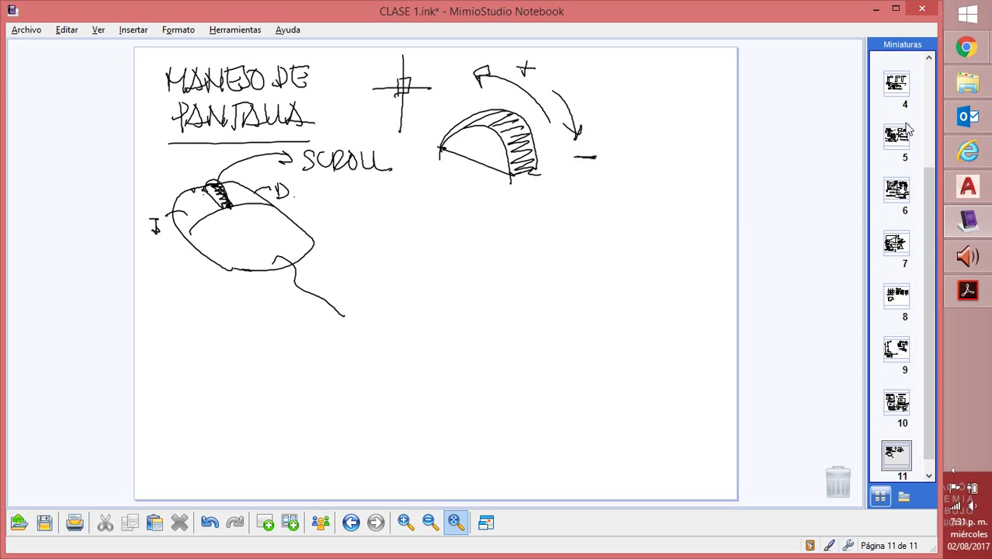
Step: Switch to AutoCAD and zoom repeatedly in and out around the vertical line to demonstrate wheel zooming
left_click(968, 186)
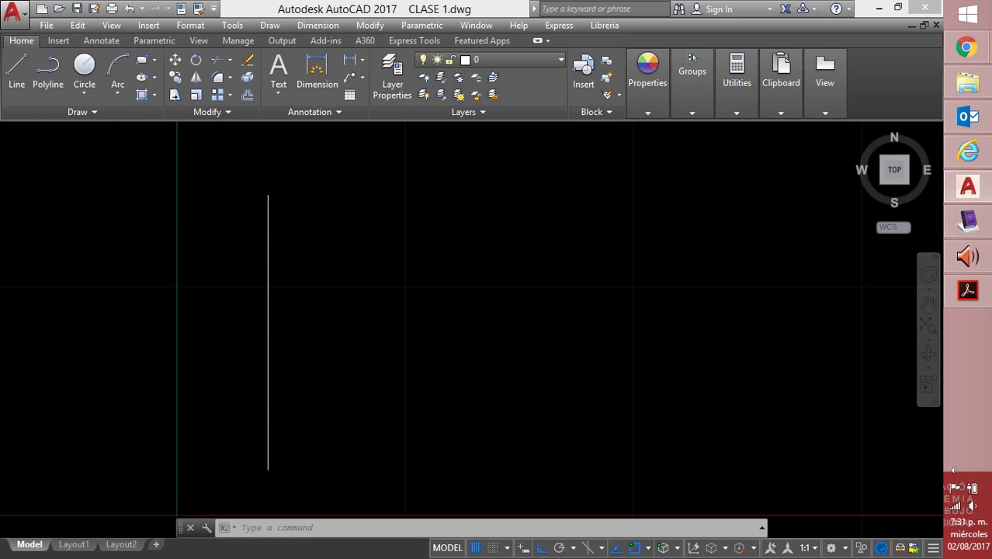
scroll(286, 239, "up", 4)
scroll(286, 239, "up", 3)
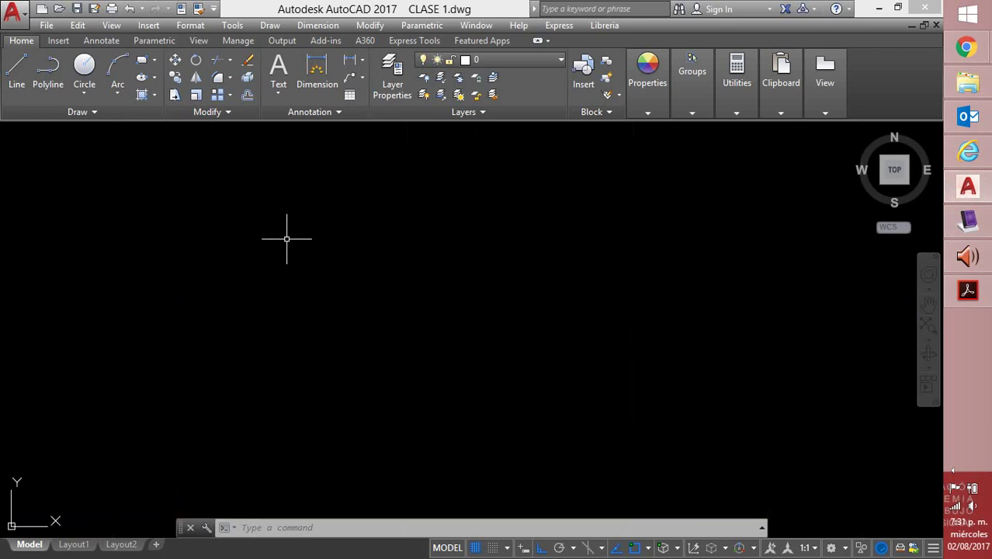
scroll(286, 239, "down", 8)
scroll(286, 239, "down", 3)
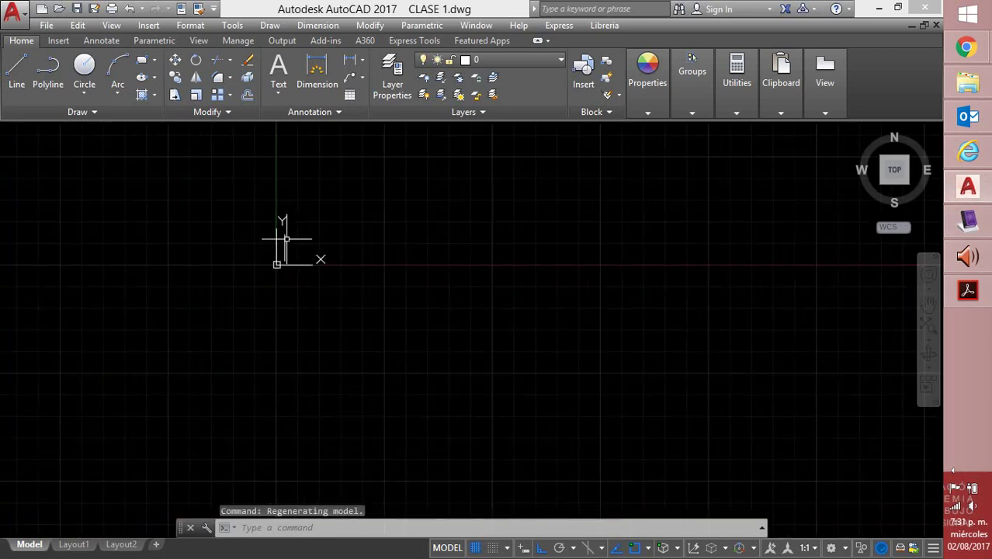
scroll(287, 239, "up", 6)
scroll(284, 237, "up", 5)
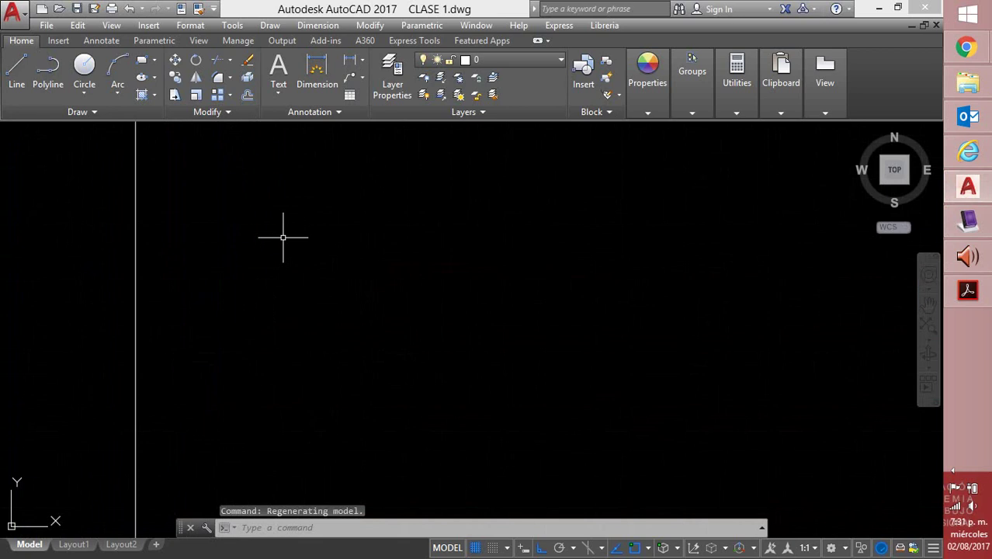
scroll(284, 237, "down", 6)
scroll(281, 233, "down", 4)
scroll(281, 233, "up", 4)
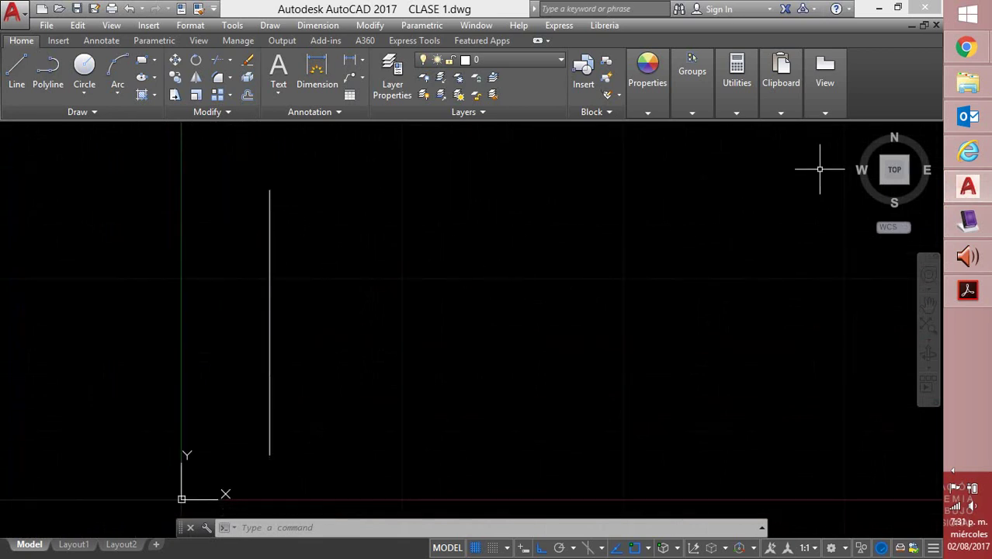
scroll(790, 153, "up", 2)
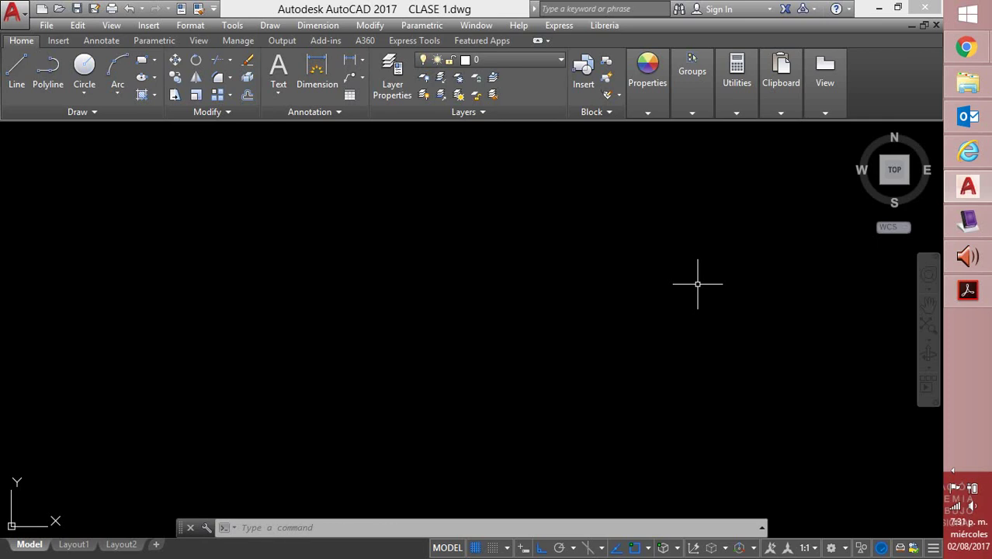
Step: Zoom to All and erase the stray horizontal lines far from the origin using a crossing selection
type("z")
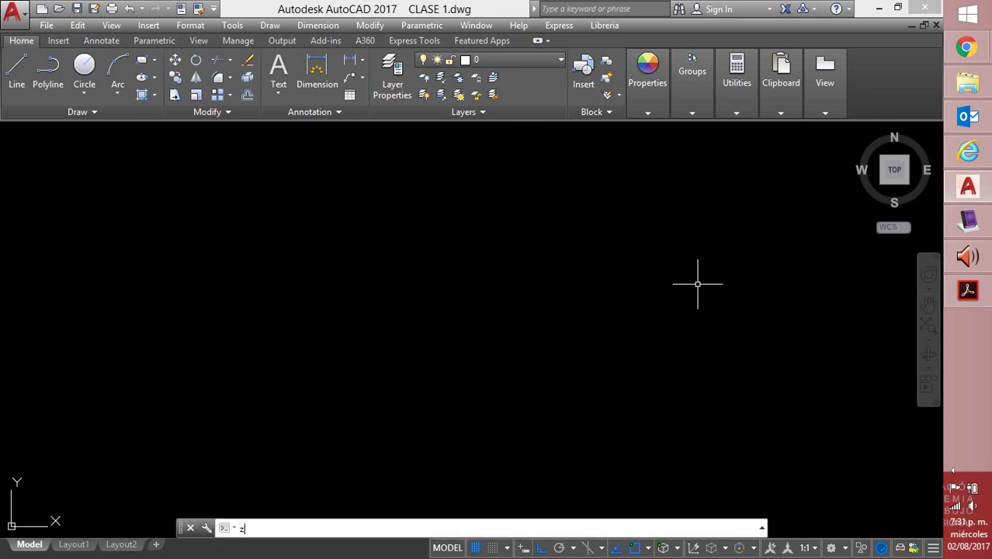
key("Return")
type("a")
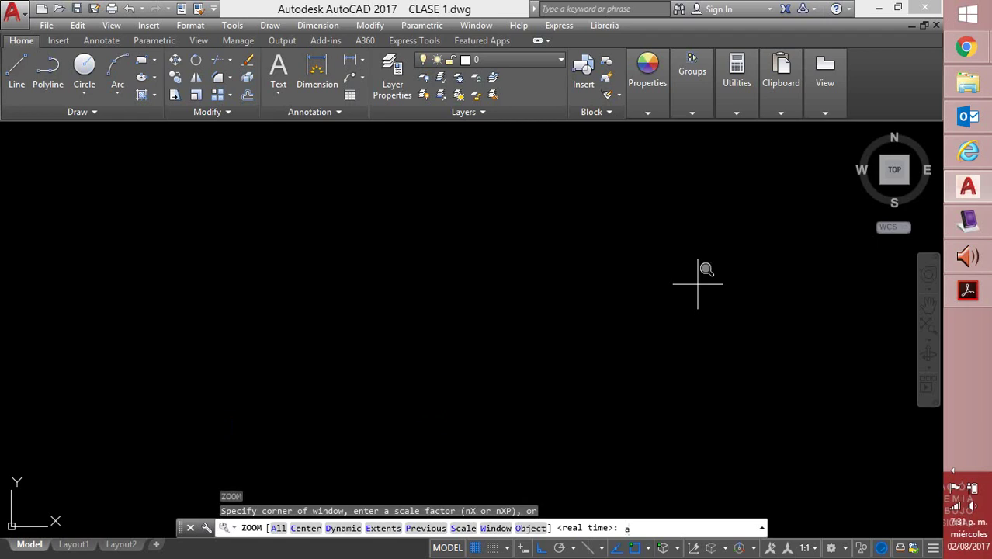
key("Return")
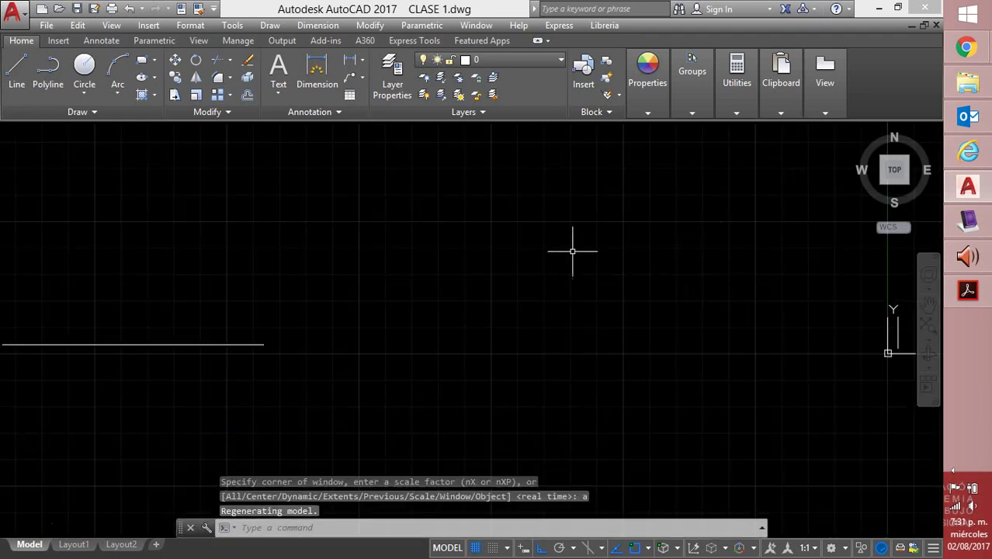
left_click(406, 333)
left_click(48, 438)
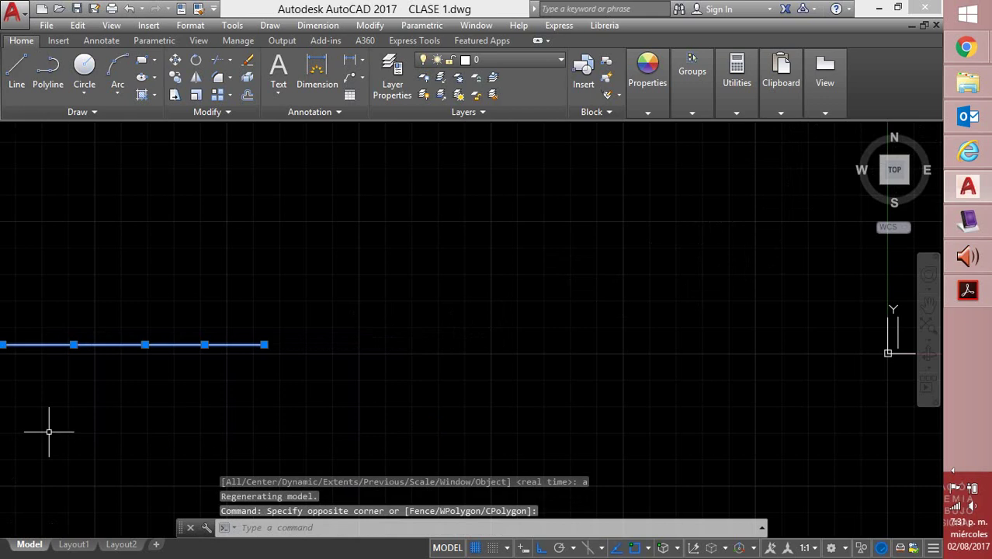
key("Delete")
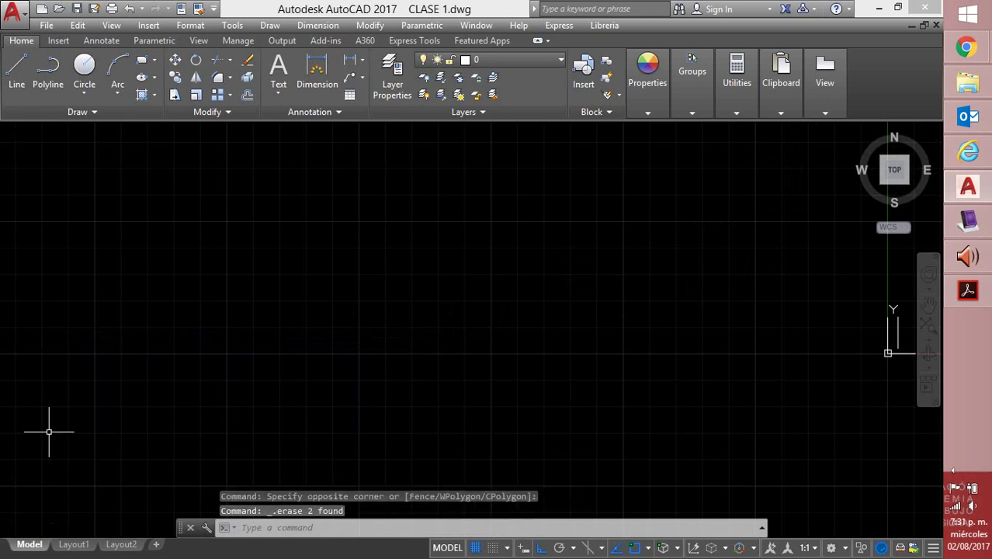
Step: Zoom to All again and practise zooming in and out near the upper end of the vertical line
type("z")
key("Return")
type("a")
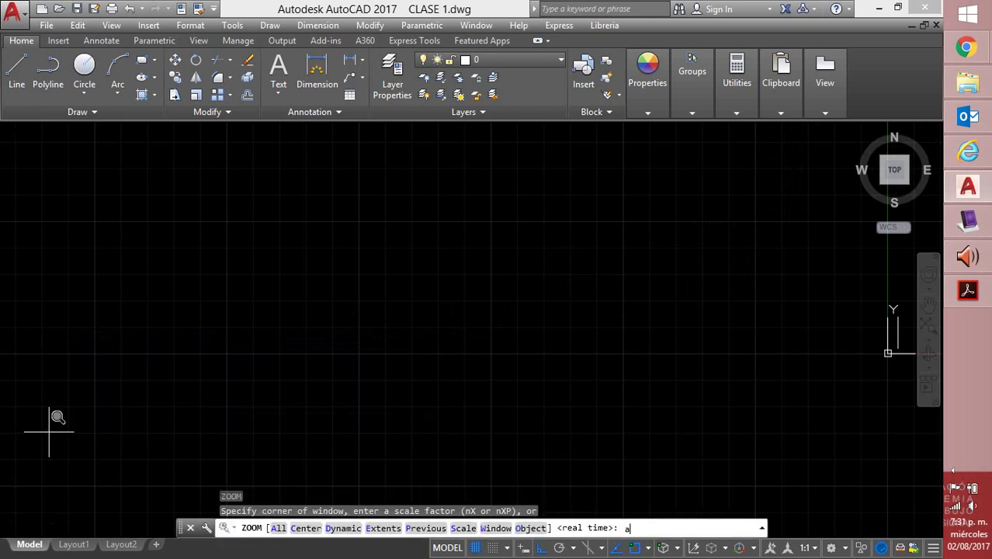
key("Return")
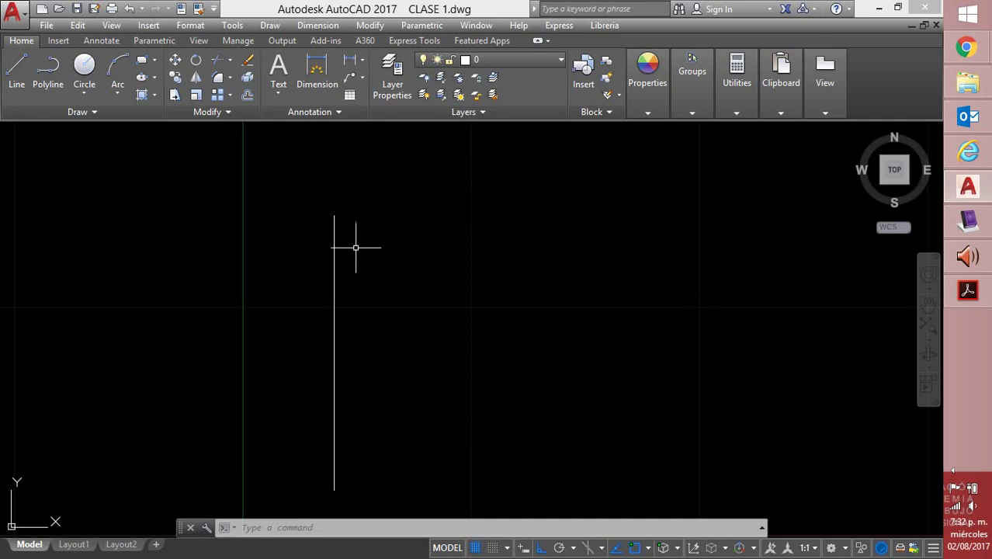
scroll(363, 224, "up", 3)
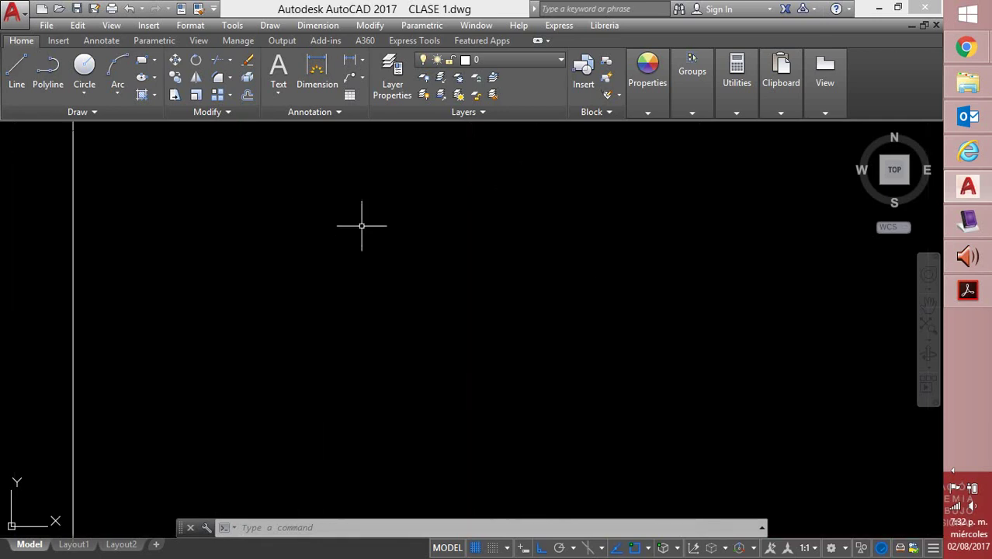
scroll(361, 226, "down", 5)
scroll(361, 226, "up", 6)
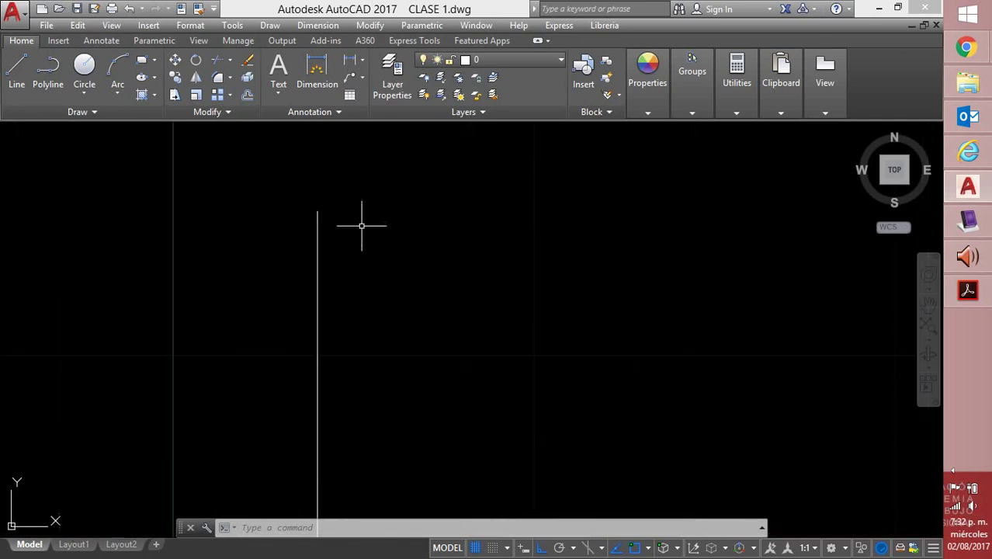
scroll(361, 226, "down", 6)
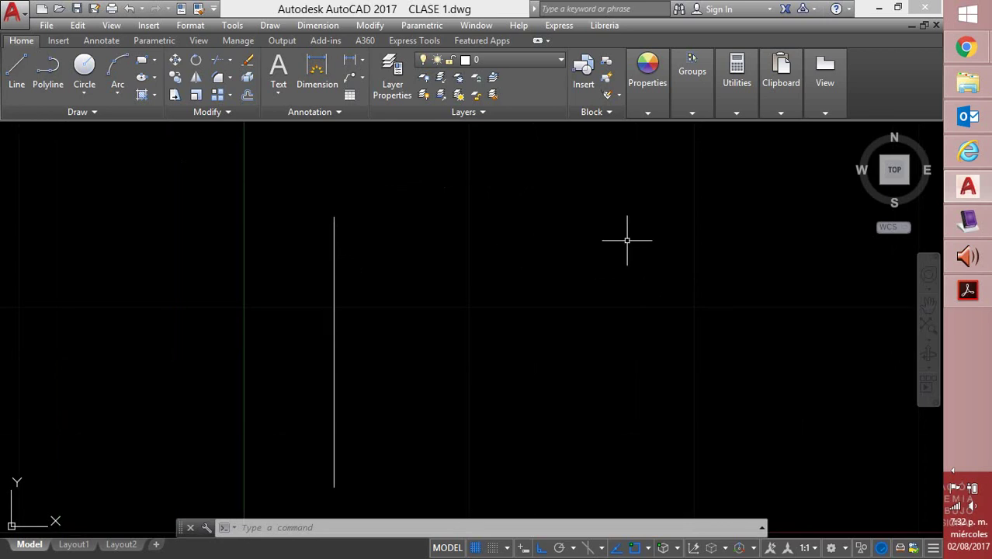
Step: Switch to MimioStudio Notebook and handwrite "ZOOM" beside the scroll wheel's plus and minus arrows
left_click(975, 231)
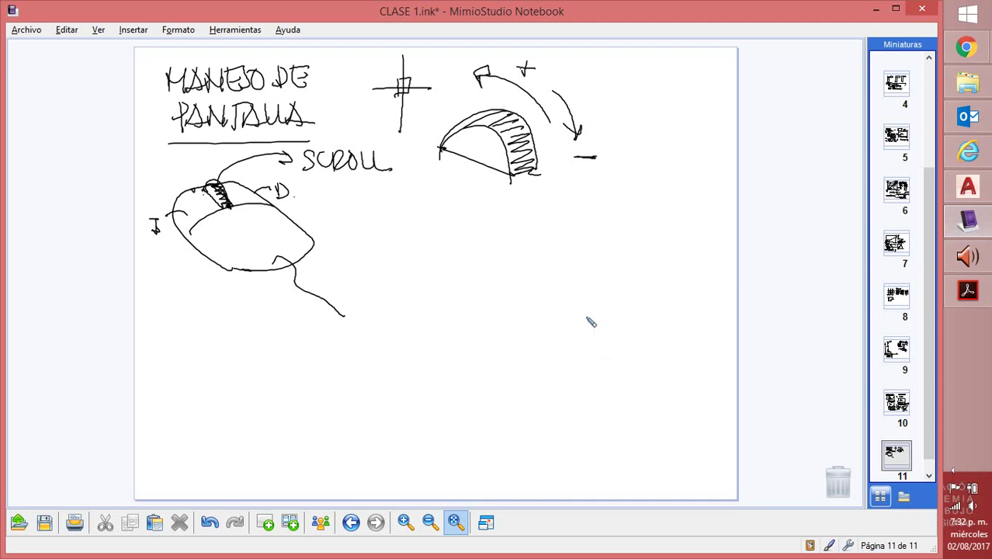
mouse_move(610, 101)
left_mouse_down()
mouse_move(629, 119)
mouse_move(640, 102)
left_mouse_up()
mouse_move(657, 101)
left_mouse_down()
mouse_move(650, 117)
mouse_move(657, 102)
left_mouse_up()
mouse_move(665, 119)
left_mouse_down()
mouse_move(682, 104)
mouse_move(683, 118)
left_mouse_up()
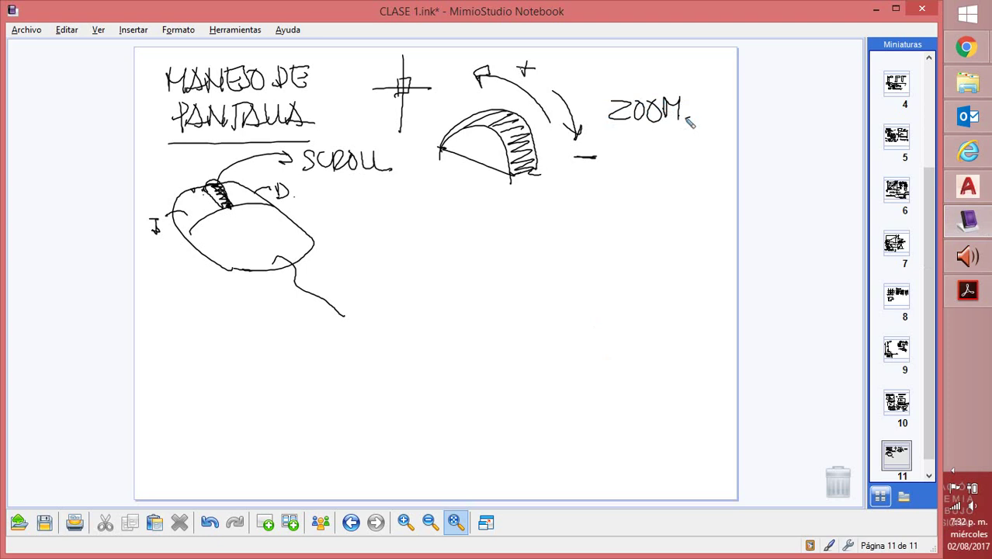
Step: Sketch a second shaded scroll wheel with a downward arrow above it, and a hand symbol labelled "PAN" beside it
mouse_move(434, 242)
left_mouse_down()
mouse_move(474, 232)
mouse_move(509, 260)
mouse_move(509, 291)
left_mouse_up()
mouse_move(447, 232)
left_mouse_down()
mouse_move(485, 223)
mouse_move(527, 273)
mouse_move(518, 288)
mouse_move(488, 236)
mouse_move(519, 264)
mouse_move(513, 282)
mouse_move(444, 246)
mouse_move(511, 285)
left_mouse_up()
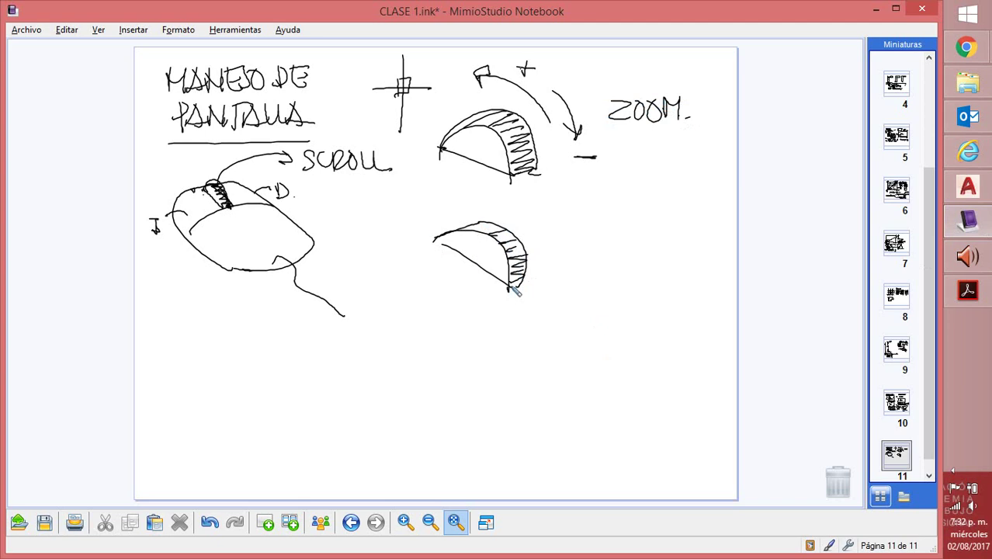
left_click_drag(530, 195, 535, 231)
mouse_move(603, 270)
left_mouse_down()
mouse_move(602, 240)
mouse_move(623, 233)
mouse_move(633, 242)
mouse_move(641, 230)
mouse_move(649, 249)
mouse_move(637, 269)
mouse_move(605, 275)
mouse_move(635, 282)
mouse_move(598, 284)
mouse_move(624, 307)
mouse_move(654, 287)
left_mouse_up()
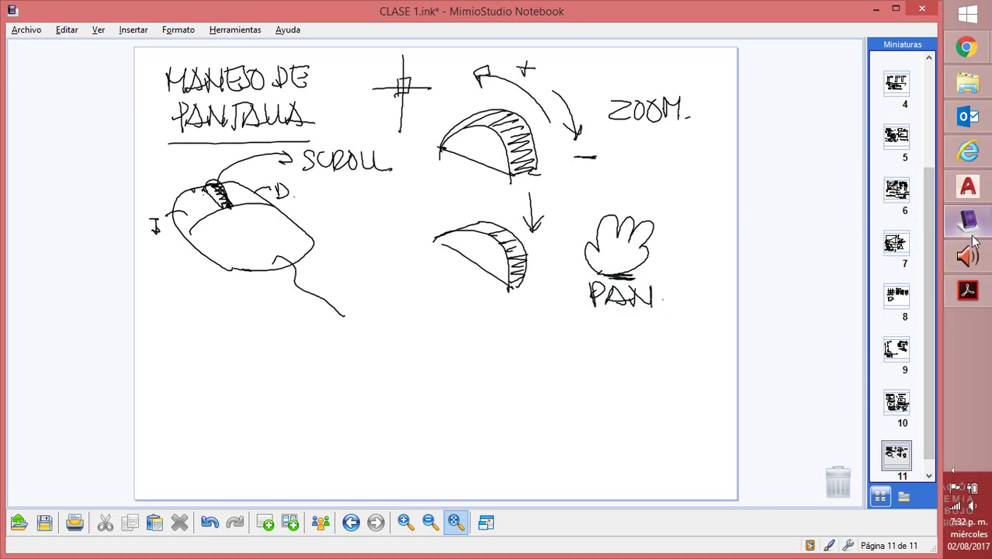
Step: Switch to AutoCAD and pan the view of the vertical line to demonstrate moving around the drawing
mouse_move(981, 182)
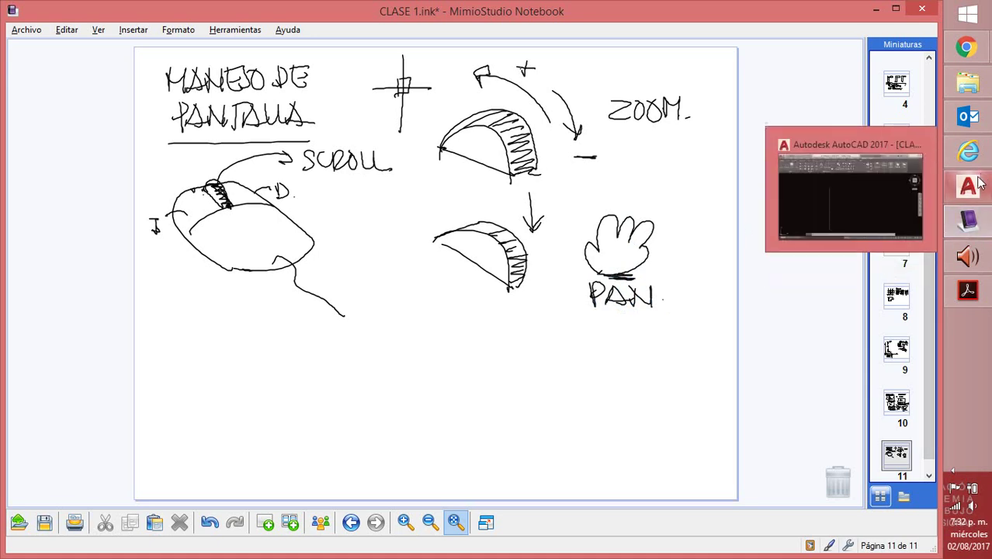
left_click(808, 186)
mouse_move(376, 221)
middle_mouse_down()
mouse_move(327, 272)
mouse_move(136, 166)
mouse_move(665, 182)
mouse_move(705, 195)
mouse_move(747, 184)
mouse_move(138, 190)
mouse_move(428, 203)
mouse_move(299, 208)
mouse_move(290, 172)
mouse_move(282, 192)
middle_mouse_up()
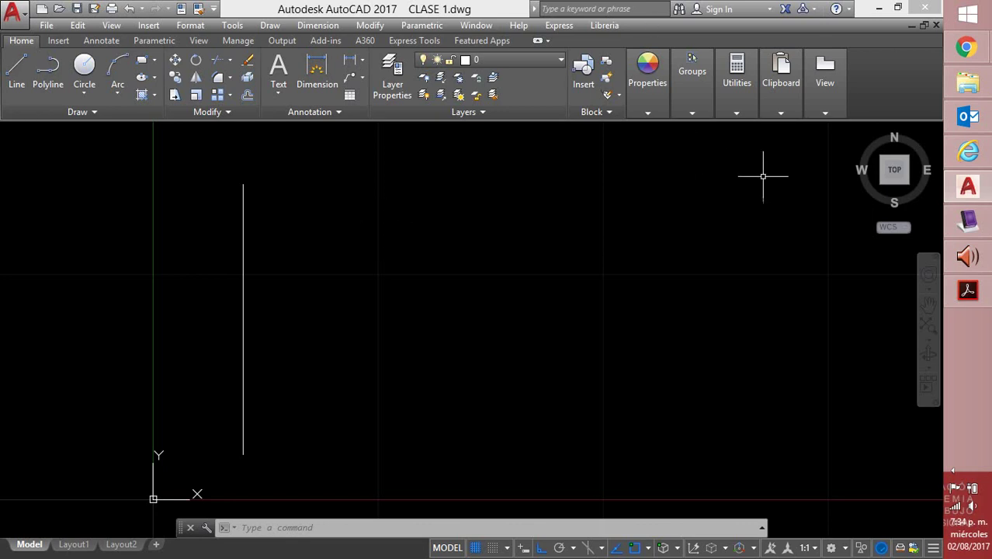
Step: Switch to MimioStudio Notebook and handwrite the zoom sequences "Z ↵ A ↵" and "Z ↵ E ↵" below the PAN label
left_click(968, 223)
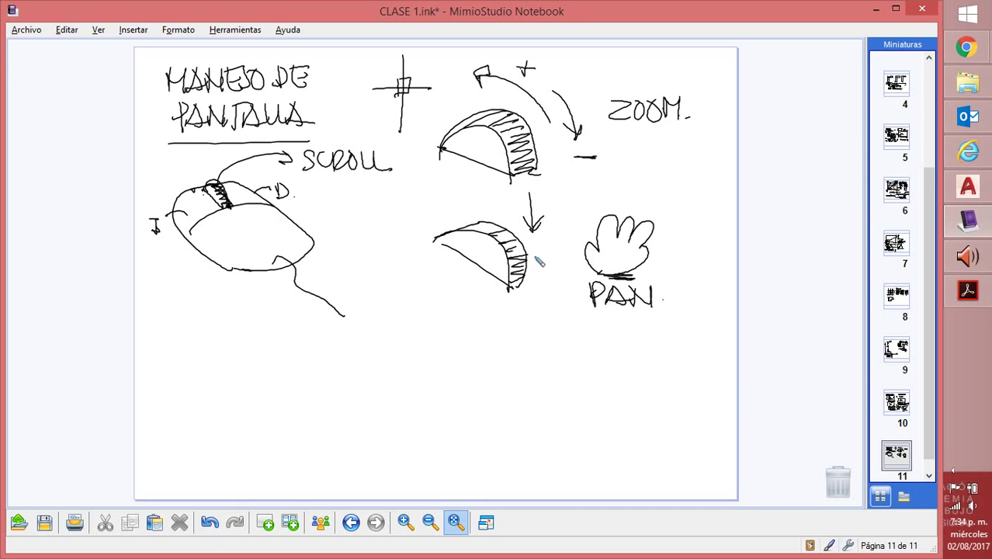
mouse_move(473, 329)
left_mouse_down()
mouse_move(509, 353)
mouse_move(544, 354)
left_mouse_up()
left_click_drag(576, 332, 595, 354)
mouse_move(618, 339)
left_mouse_down()
mouse_move(635, 341)
mouse_move(615, 353)
mouse_move(631, 365)
left_mouse_up()
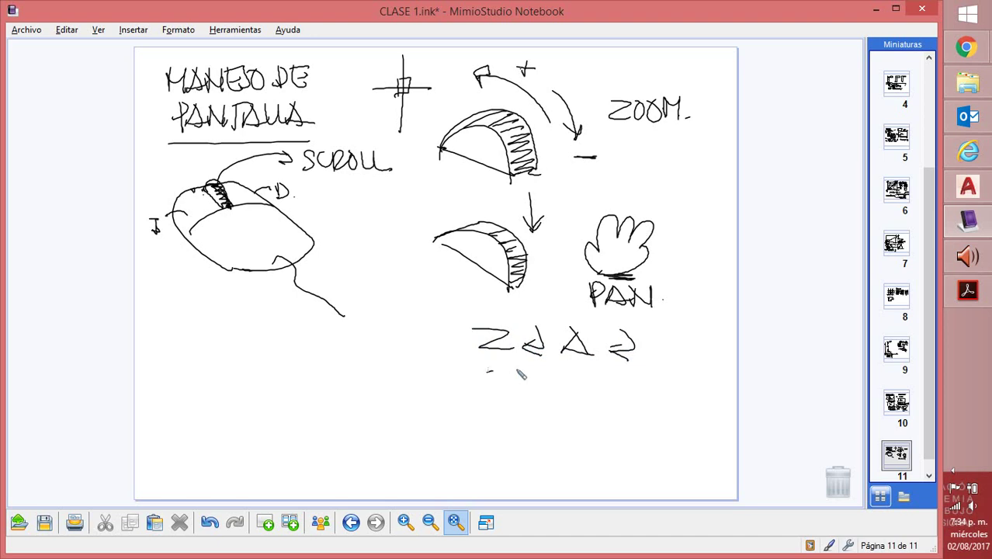
mouse_move(489, 370)
left_mouse_down()
mouse_move(550, 399)
mouse_move(588, 397)
mouse_move(595, 373)
left_mouse_up()
mouse_move(571, 385)
left_mouse_down()
mouse_move(627, 375)
mouse_move(606, 389)
mouse_move(627, 397)
left_mouse_up()
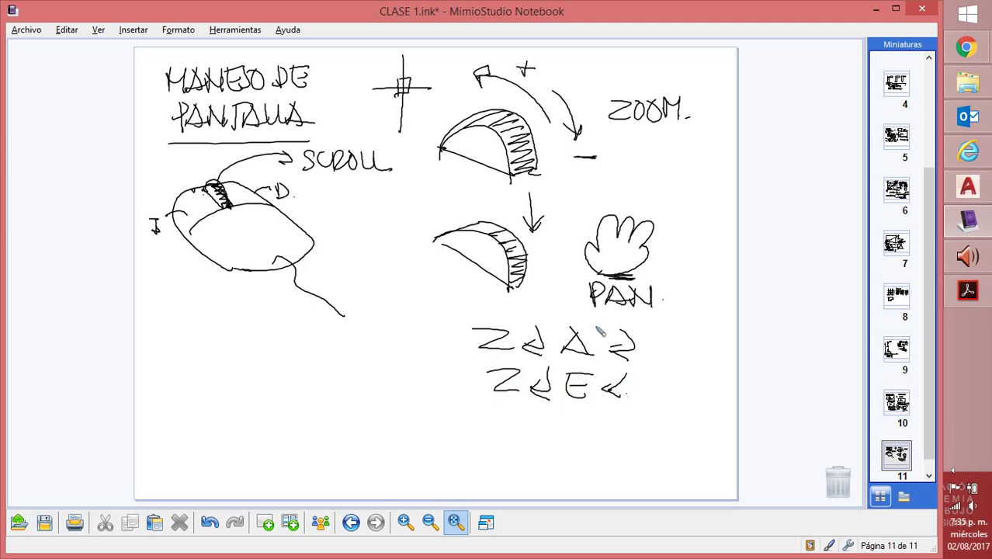
Step: Circle the letter A and link it to "AREA", and link the letter E to an underlined "EXTEND"
mouse_move(584, 322)
left_mouse_down()
mouse_move(600, 350)
mouse_move(576, 330)
mouse_move(664, 322)
mouse_move(658, 336)
mouse_move(682, 322)
mouse_move(683, 337)
mouse_move(702, 321)
mouse_move(700, 338)
mouse_move(712, 339)
mouse_move(740, 339)
left_mouse_up()
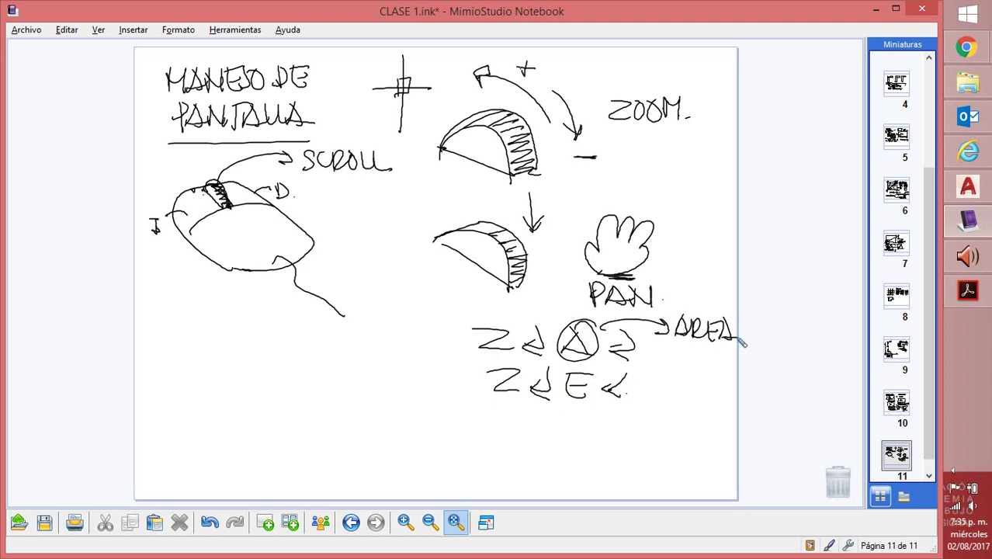
mouse_move(582, 400)
left_mouse_down()
mouse_move(618, 427)
mouse_move(607, 435)
mouse_move(629, 420)
mouse_move(640, 437)
mouse_move(643, 419)
mouse_move(666, 418)
mouse_move(676, 438)
mouse_move(687, 424)
mouse_move(709, 439)
left_mouse_up()
left_click_drag(637, 447, 708, 449)
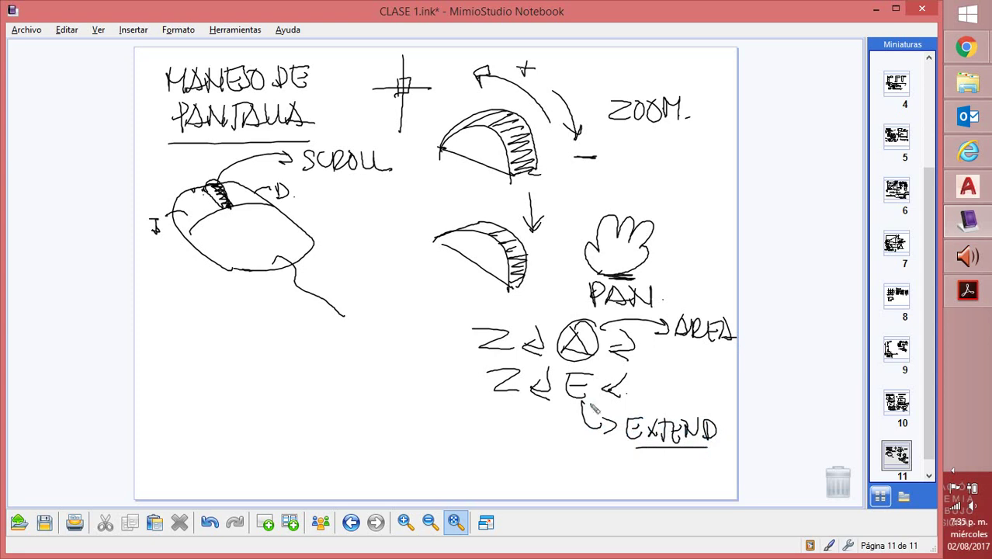
left_click_drag(570, 414, 598, 419)
Step: Add a blank notebook page and handwrite the heading "DEVOLVER – ADELANTAR" across its upper part
left_click(266, 524)
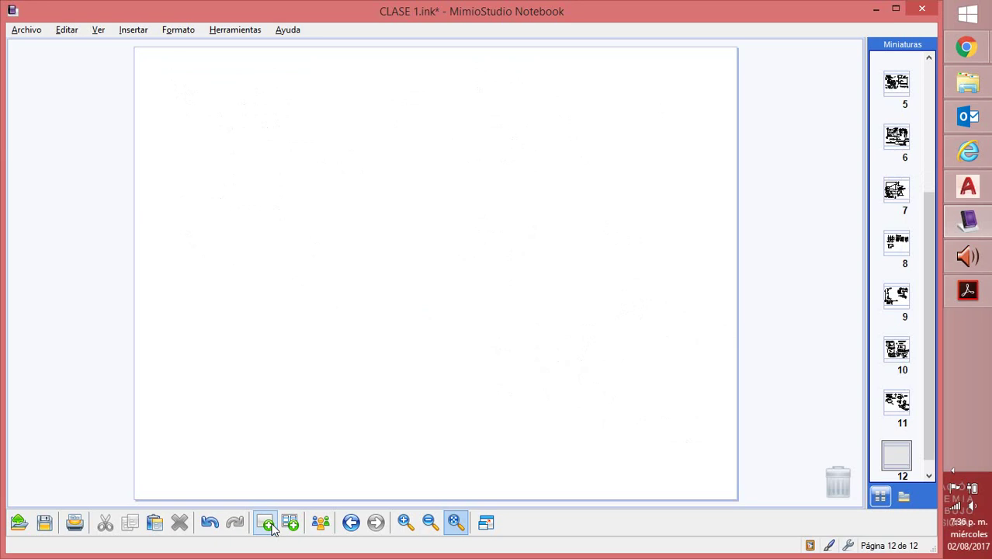
mouse_move(165, 72)
left_mouse_down()
mouse_move(170, 98)
mouse_move(176, 81)
mouse_move(165, 99)
mouse_move(186, 100)
mouse_move(192, 75)
mouse_move(202, 101)
mouse_move(218, 78)
left_mouse_up()
left_click(231, 99)
mouse_move(231, 78)
left_mouse_down()
mouse_move(231, 93)
mouse_move(254, 98)
mouse_move(278, 99)
mouse_move(301, 82)
mouse_move(299, 97)
mouse_move(326, 90)
left_mouse_up()
mouse_move(348, 73)
left_mouse_down()
mouse_move(360, 97)
mouse_move(390, 74)
mouse_move(411, 76)
mouse_move(406, 89)
mouse_move(473, 80)
mouse_move(493, 96)
left_mouse_up()
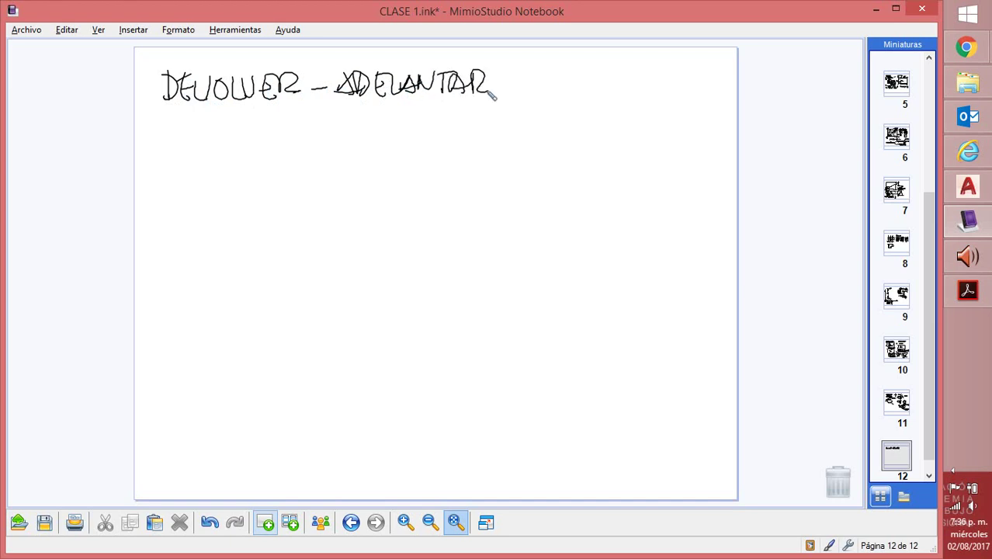
Step: Handwrite "UNDO" and "REDO" under opposing curved arrows below the heading, underline UNDO, and write its alias "U" beneath
mouse_move(262, 144)
left_mouse_down()
mouse_move(201, 117)
mouse_move(199, 156)
mouse_move(207, 153)
mouse_move(196, 161)
mouse_move(212, 192)
mouse_move(235, 177)
mouse_move(264, 181)
left_mouse_up()
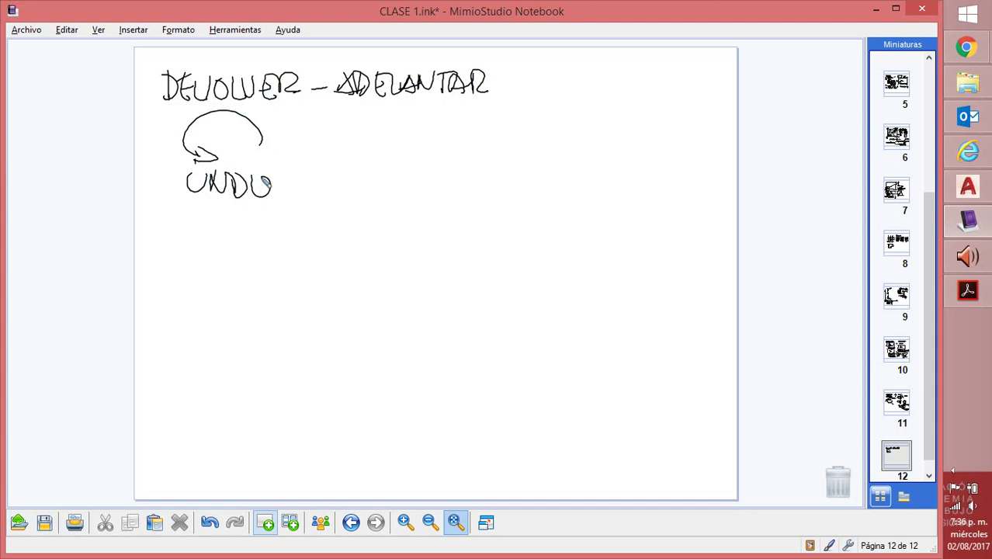
mouse_move(332, 147)
left_mouse_down()
mouse_move(349, 118)
mouse_move(392, 149)
mouse_move(357, 173)
mouse_move(365, 188)
mouse_move(421, 179)
left_mouse_up()
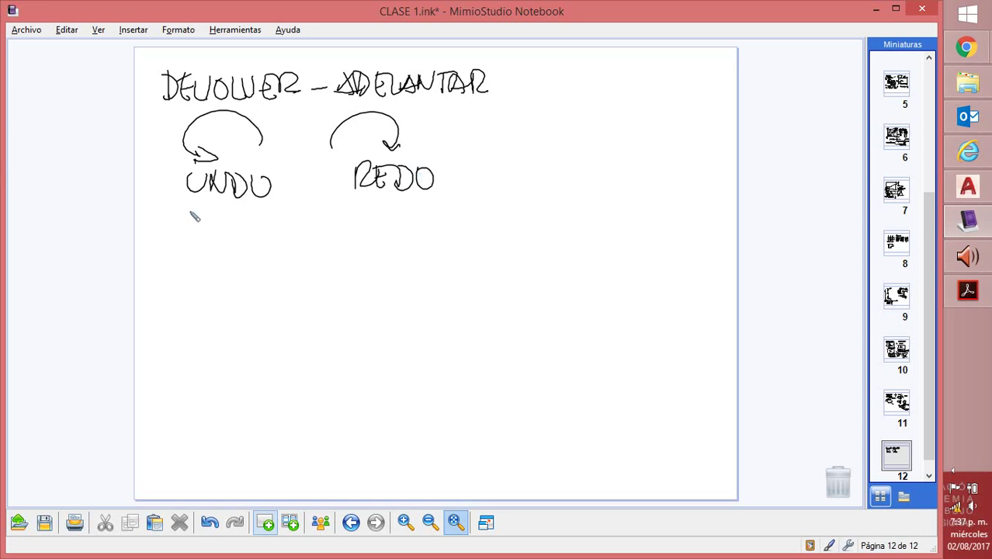
mouse_move(191, 212)
left_mouse_down()
mouse_move(203, 226)
mouse_move(212, 210)
mouse_move(215, 219)
left_mouse_up()
left_click_drag(187, 201, 271, 209)
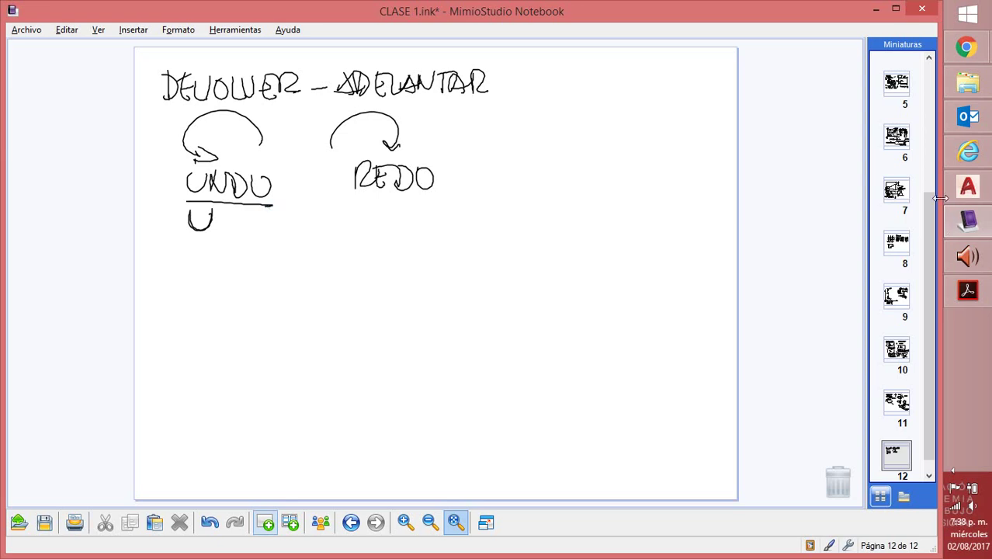
Step: Switch to AutoCAD, undo the recent zooms and erasures one after another, and redo the last erasure
left_click(851, 251)
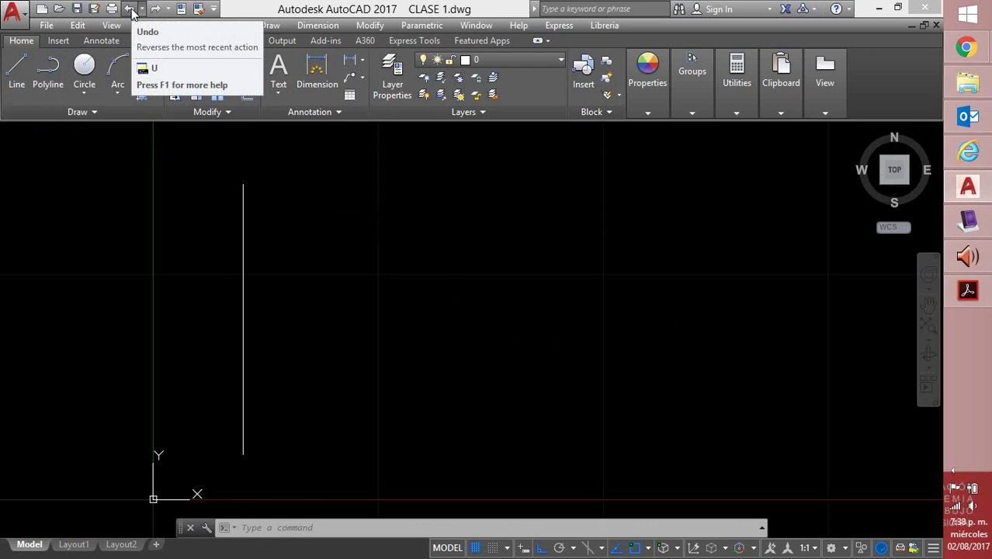
type("U")
key("Return")
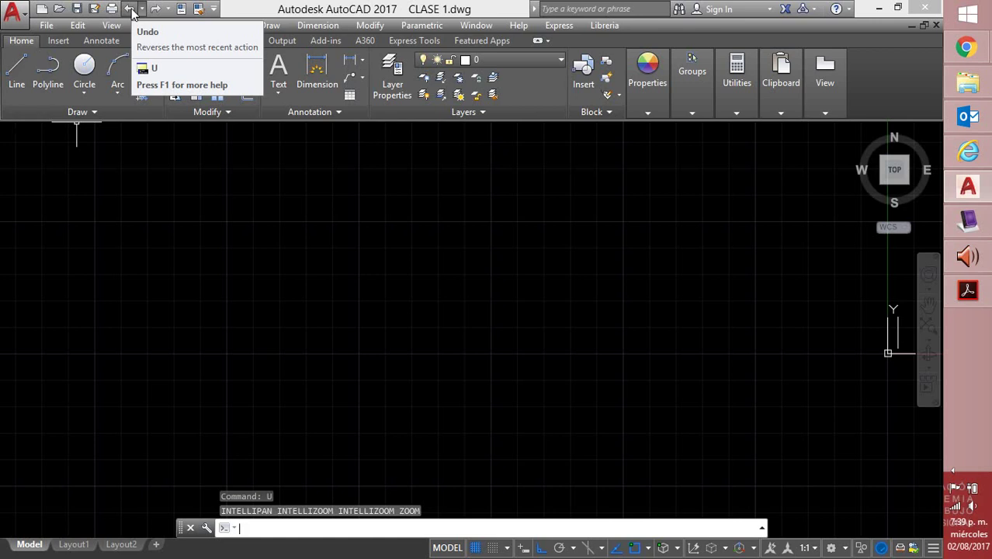
left_click(131, 11)
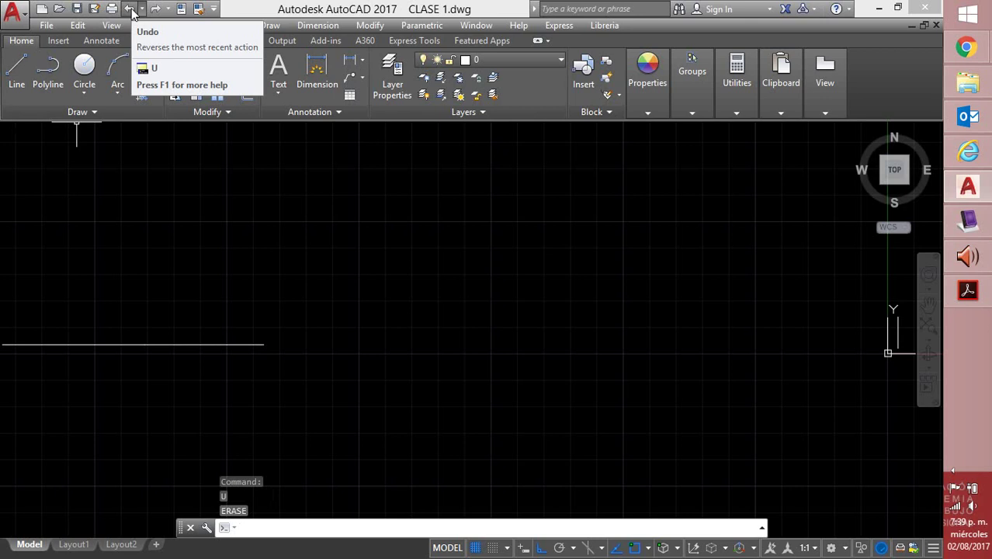
scroll(471, 326, "up", 2)
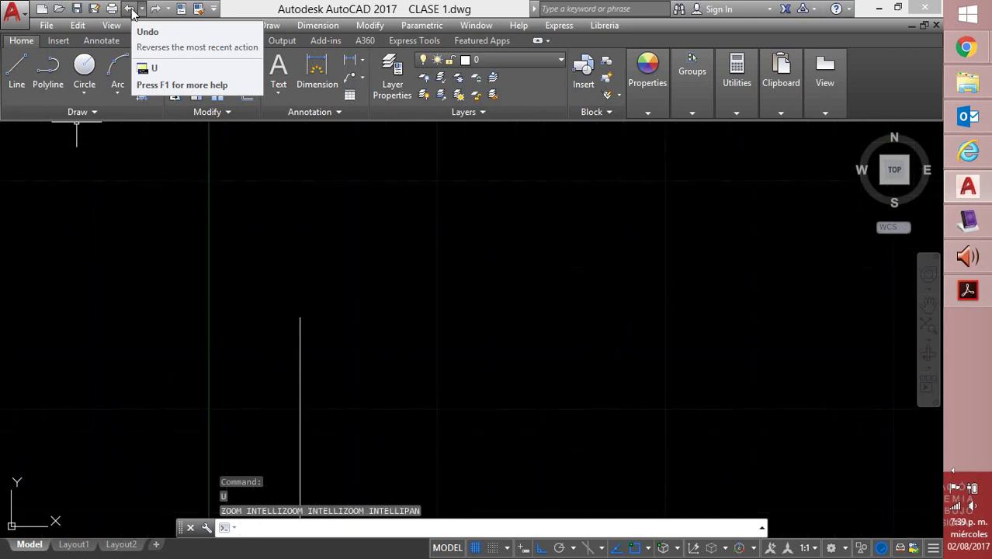
left_click(130, 8)
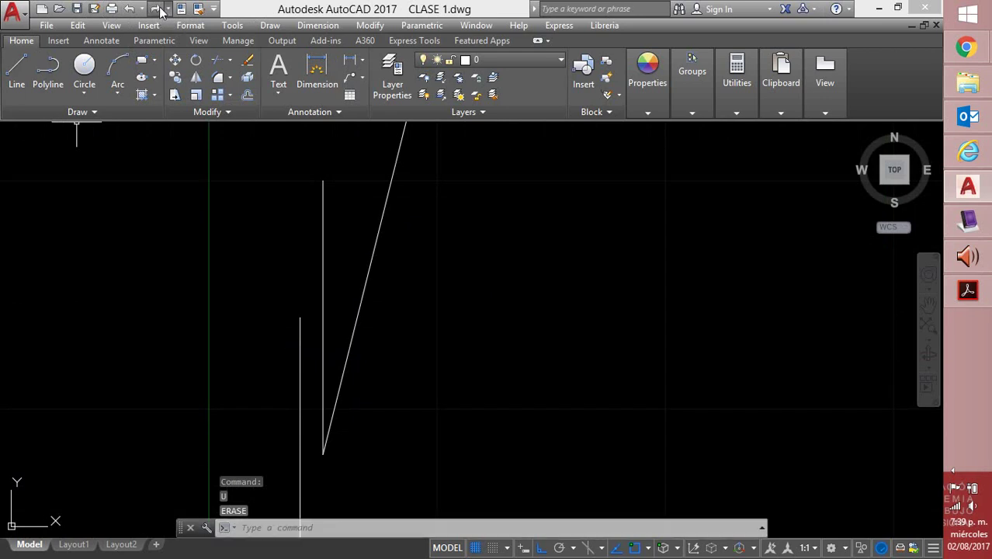
left_click(157, 9)
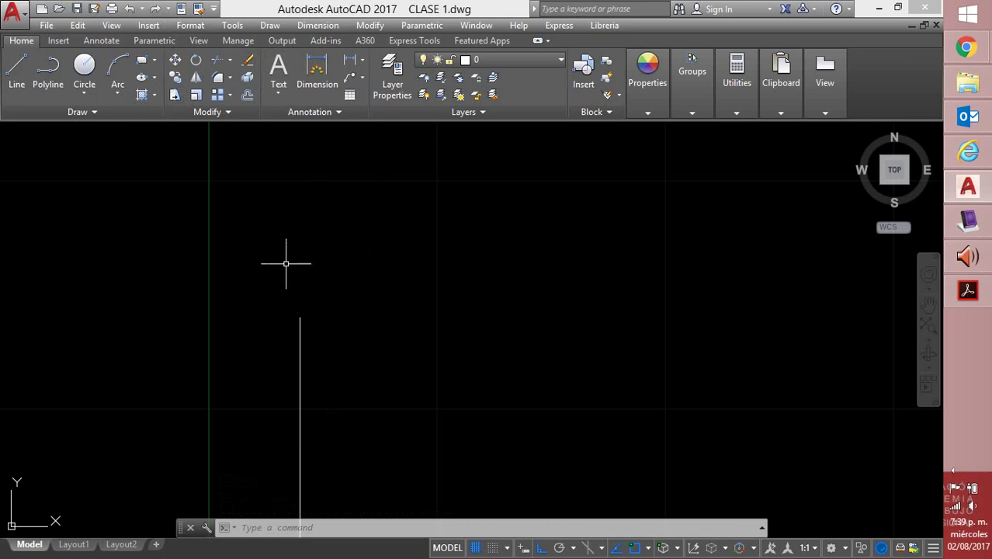
Step: Start a line with a horizontal segment beside the vertical line, and remove that segment with the command's Undo option
type("L")
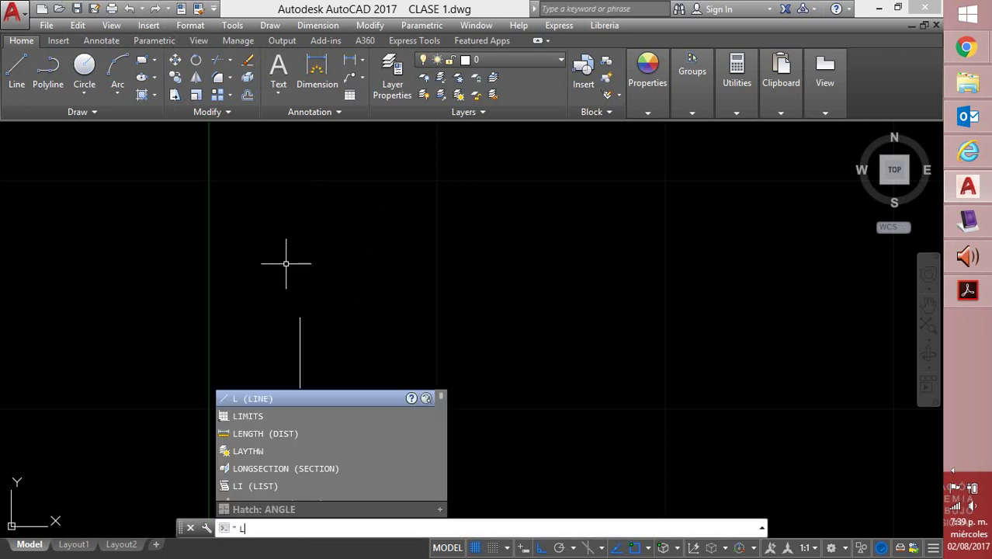
type("INE")
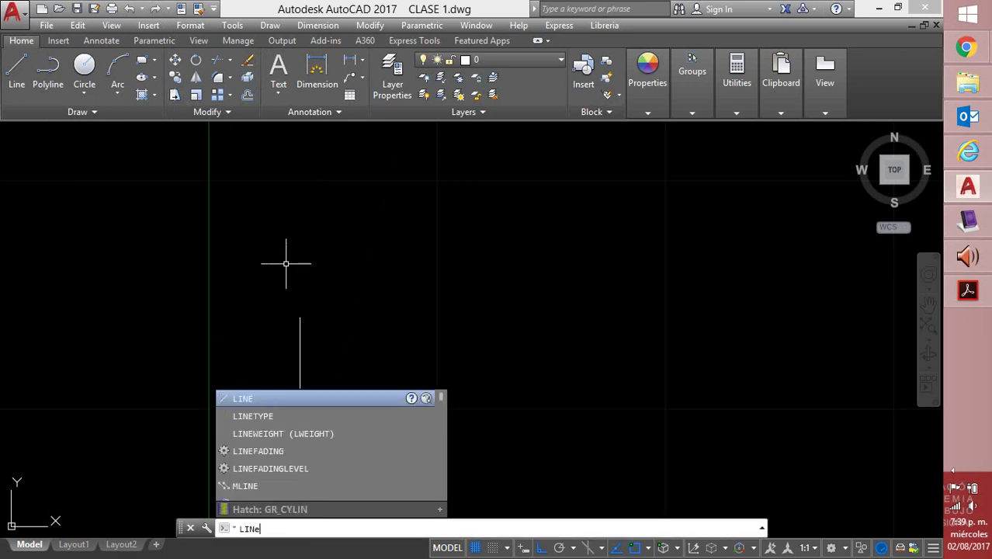
key("Return")
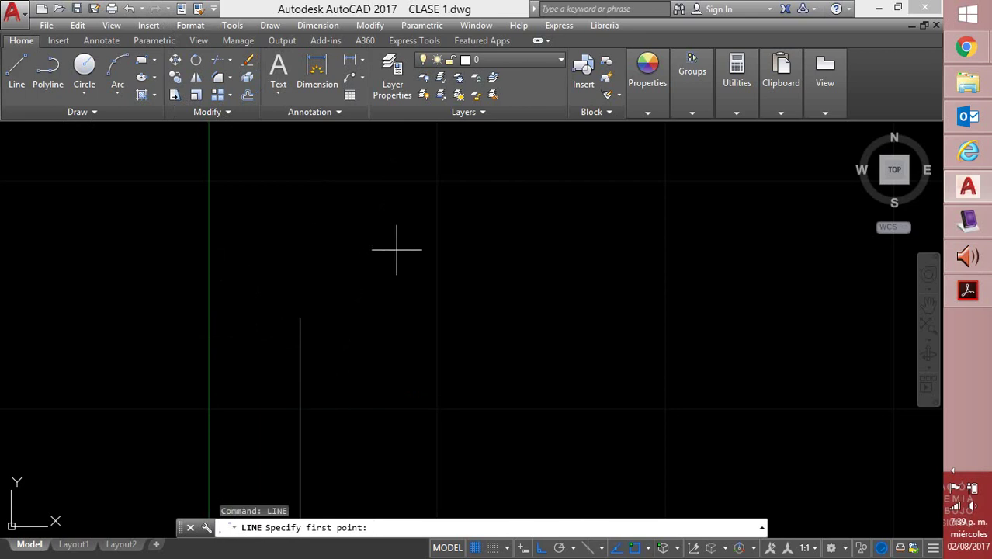
left_click(397, 250)
left_click(567, 250)
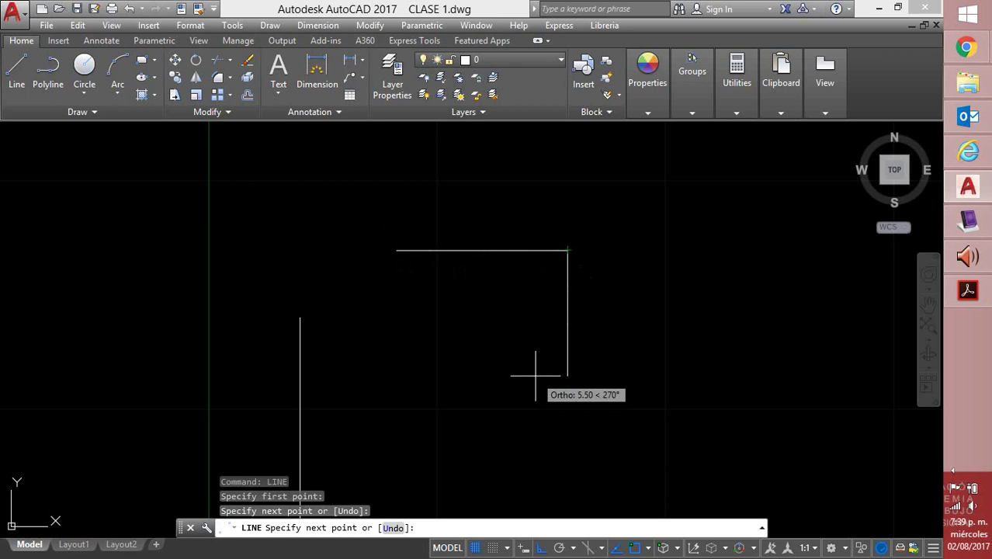
type("u")
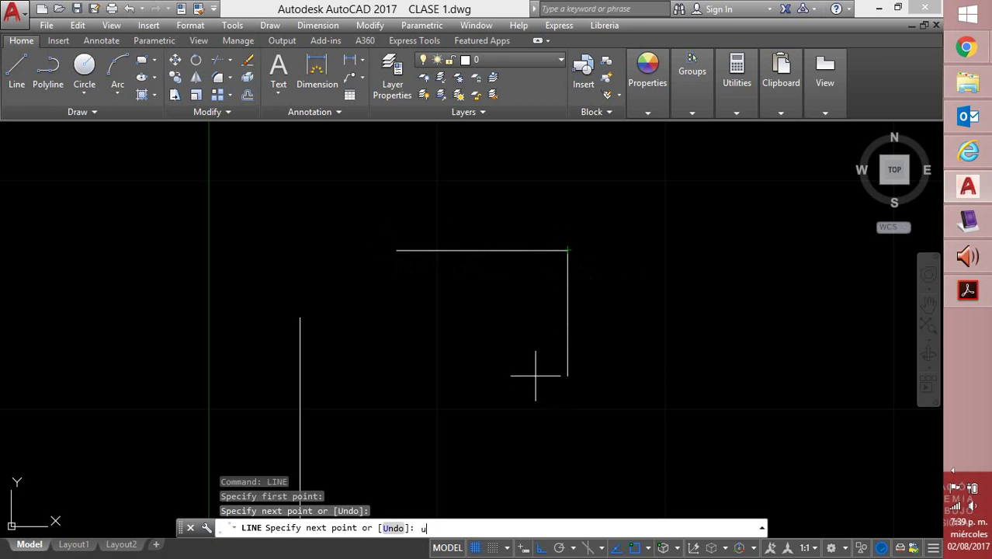
key("Return")
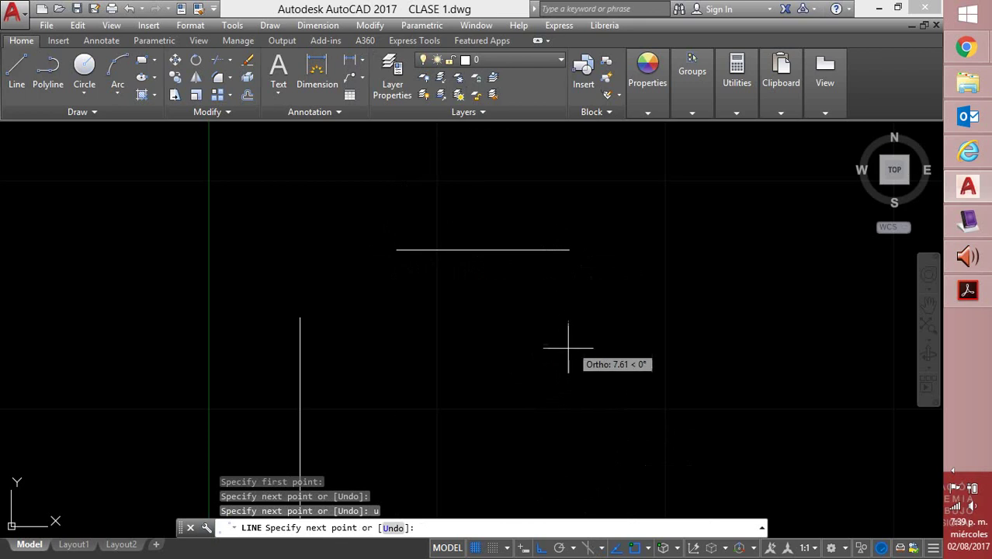
Step: Draw a horizontal and a downward segment, remove both with the Line command's Undo option, and cancel the line
left_click(603, 291)
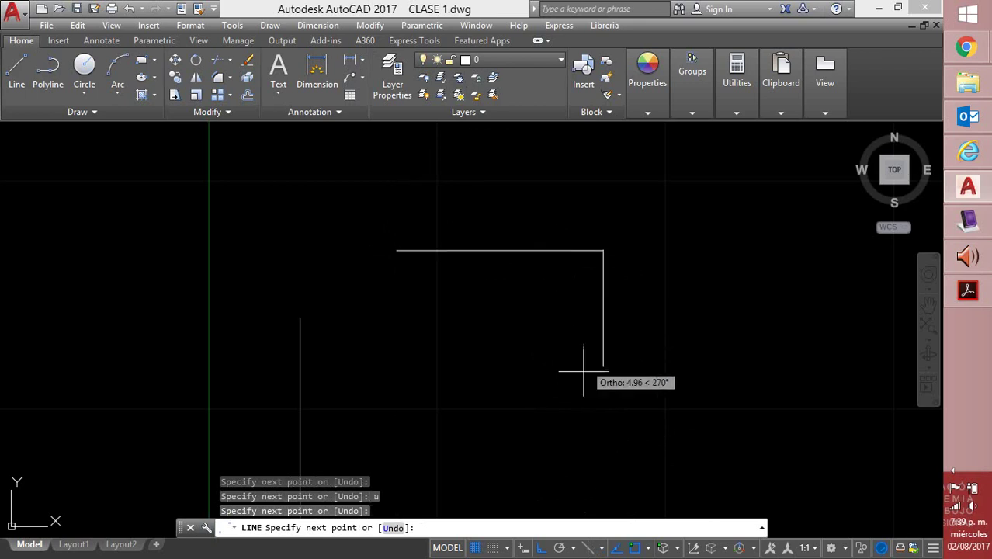
left_click(578, 393)
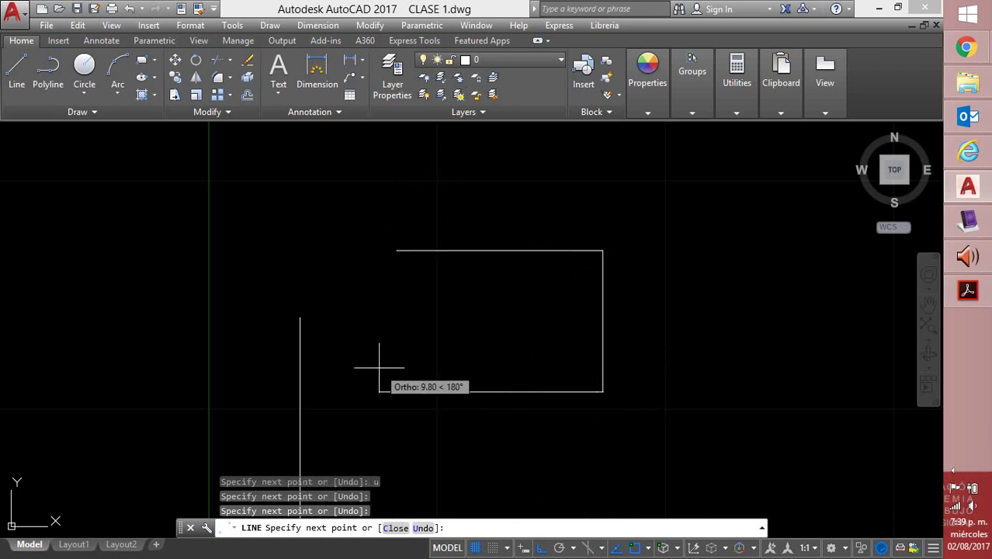
type("u")
key("Return")
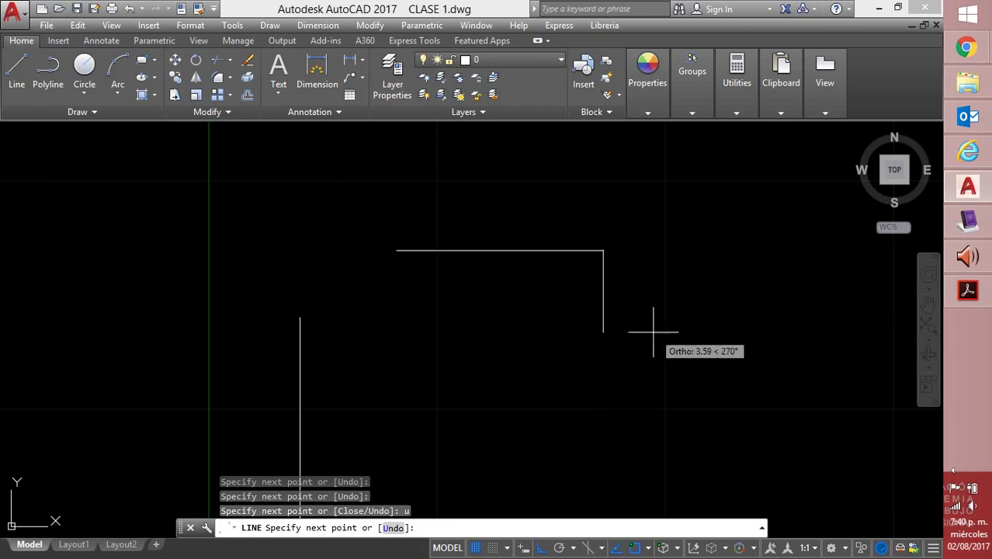
type("u")
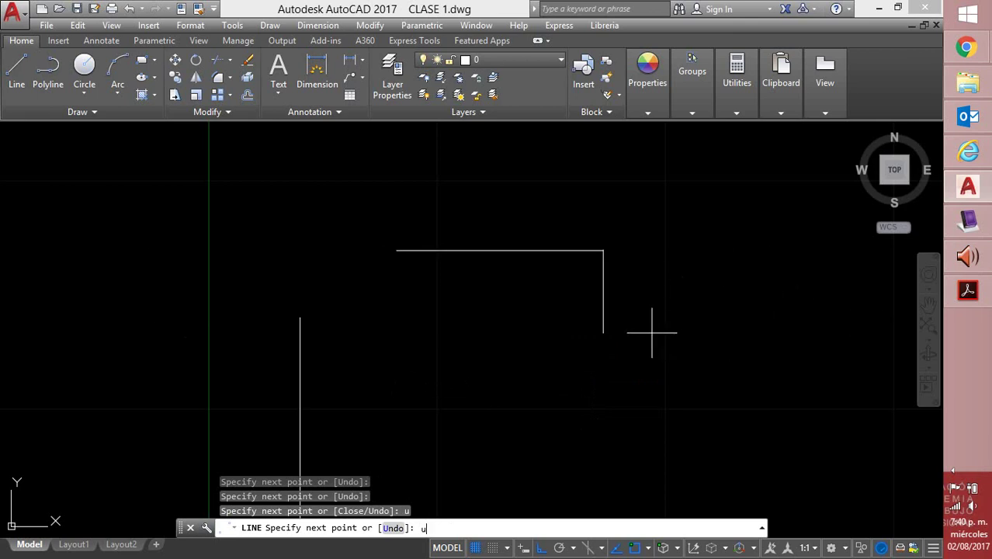
key("Return")
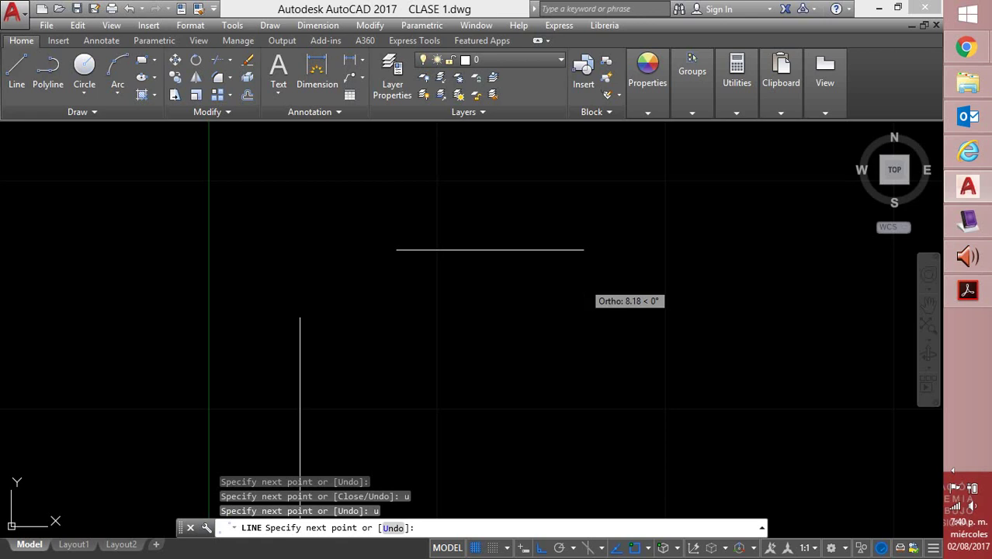
key("Escape")
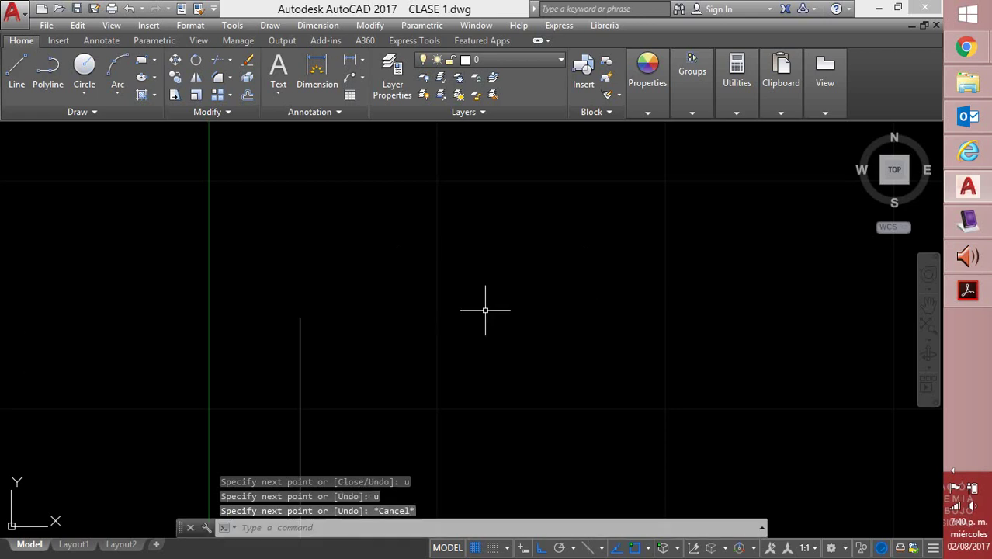
Step: Zoom in on the upper end of the vertical line with Zoom Window
mouse_move(461, 322)
middle_mouse_down()
mouse_move(498, 237)
mouse_move(496, 153)
mouse_move(452, 208)
mouse_move(315, 279)
mouse_move(456, 262)
mouse_move(467, 204)
middle_mouse_up()
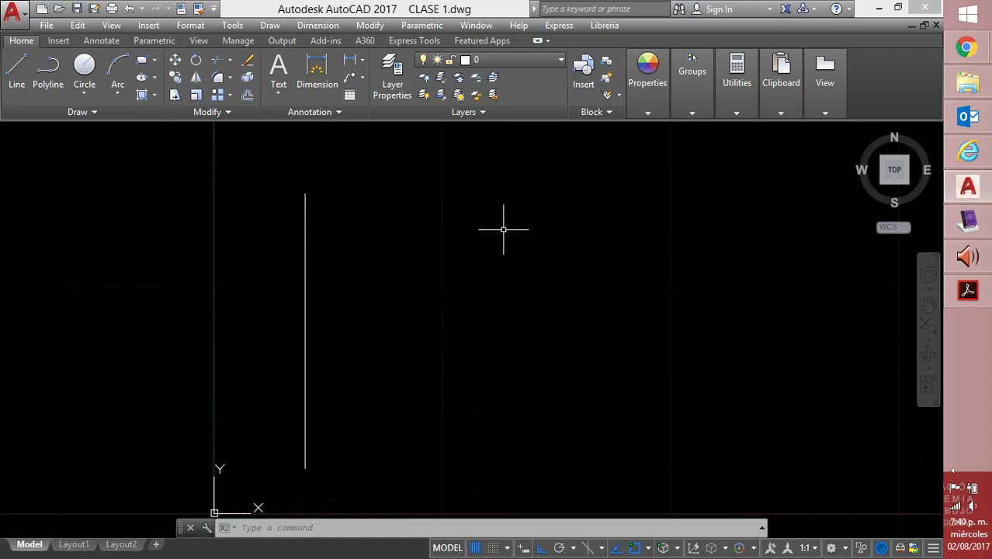
left_click(266, 27)
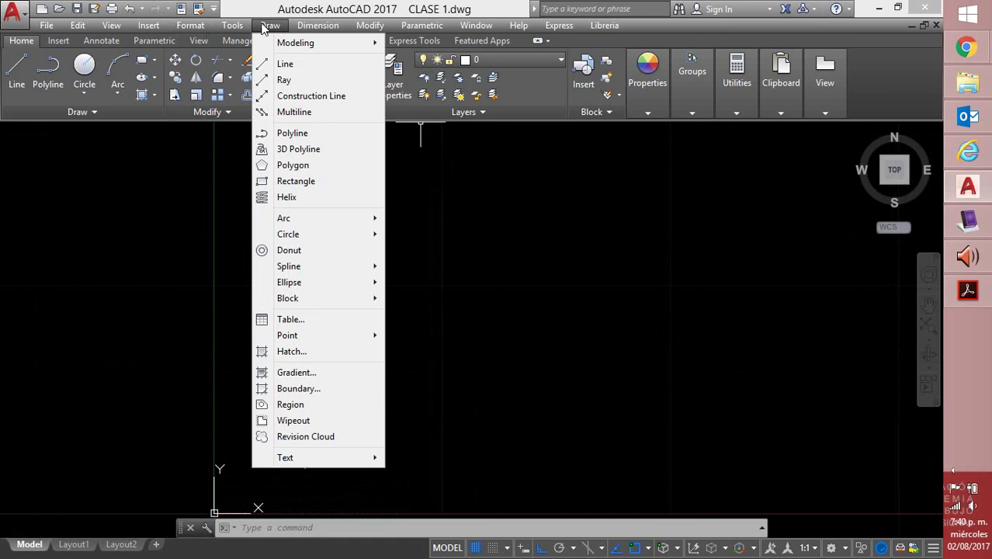
mouse_move(186, 26)
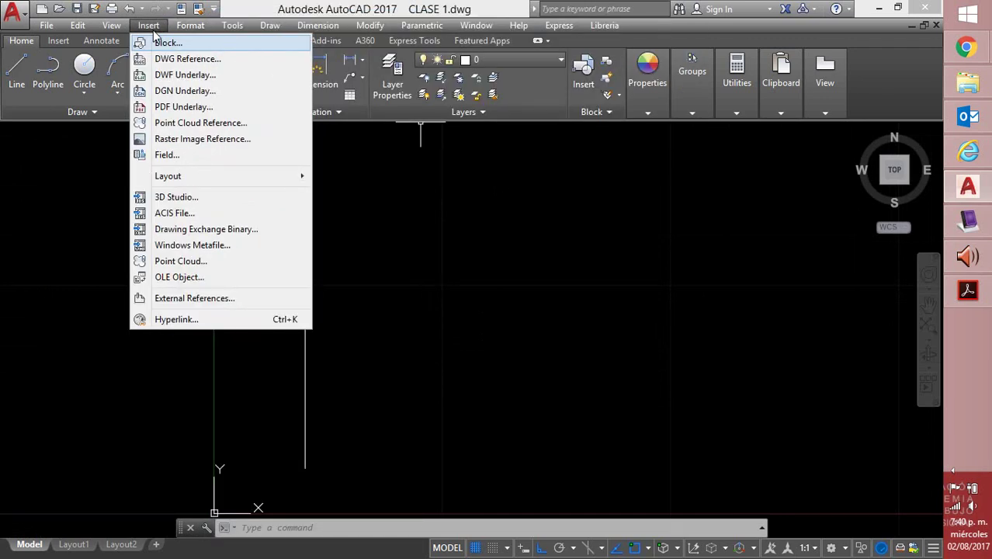
left_click(149, 27)
left_click(113, 26)
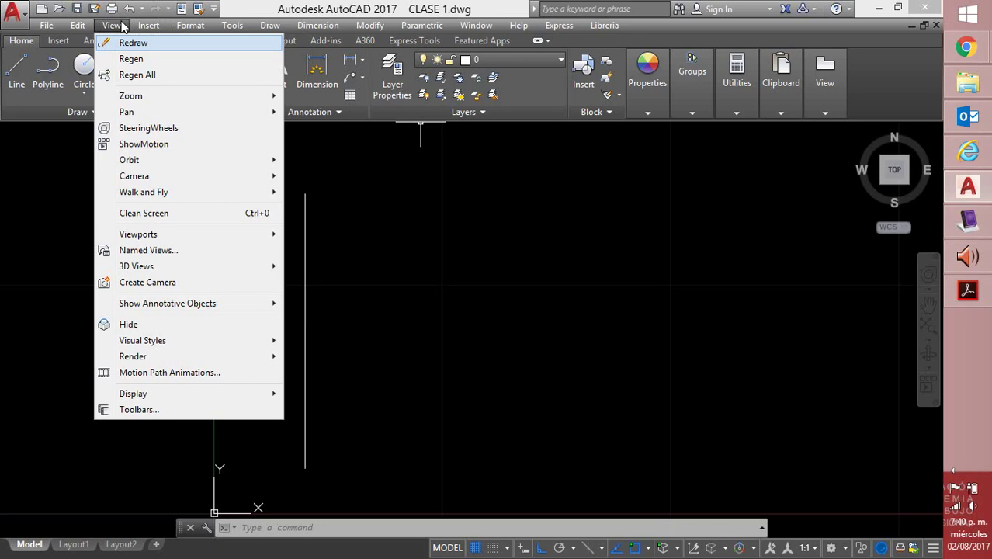
mouse_move(143, 25)
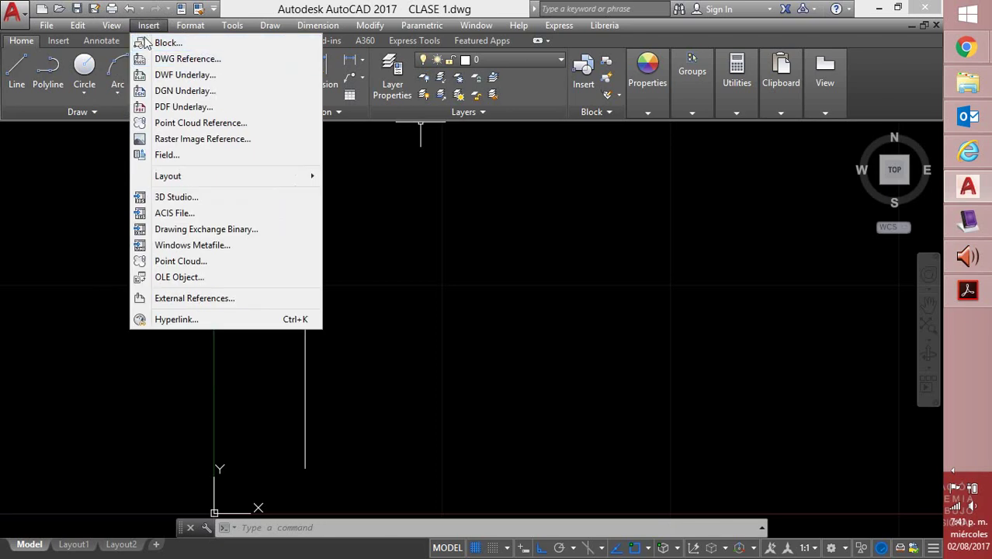
mouse_move(111, 26)
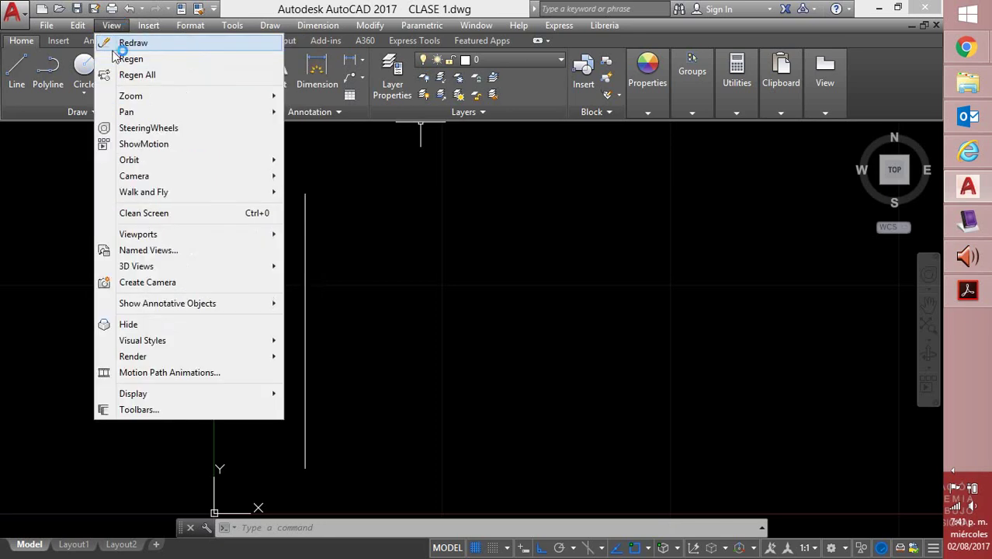
left_click(151, 97)
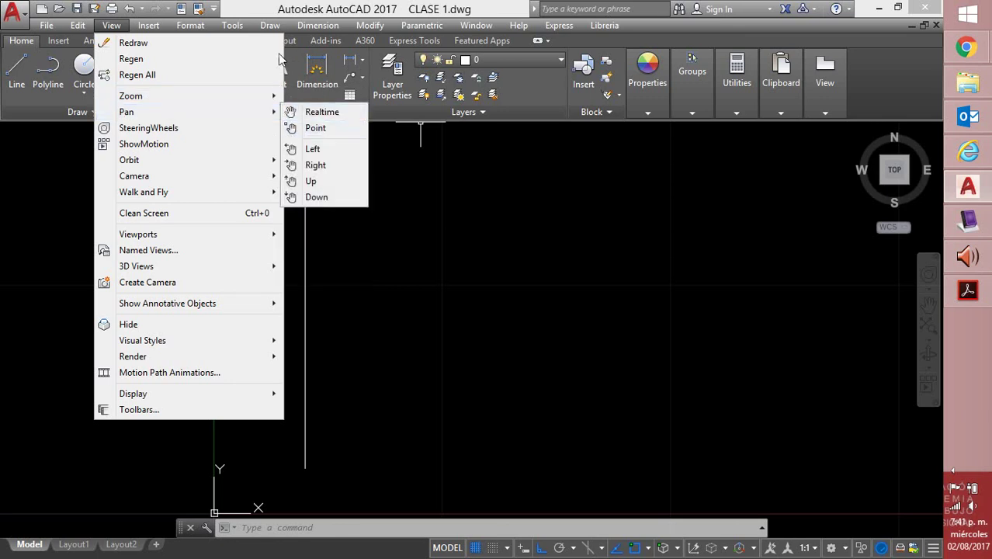
mouse_move(248, 96)
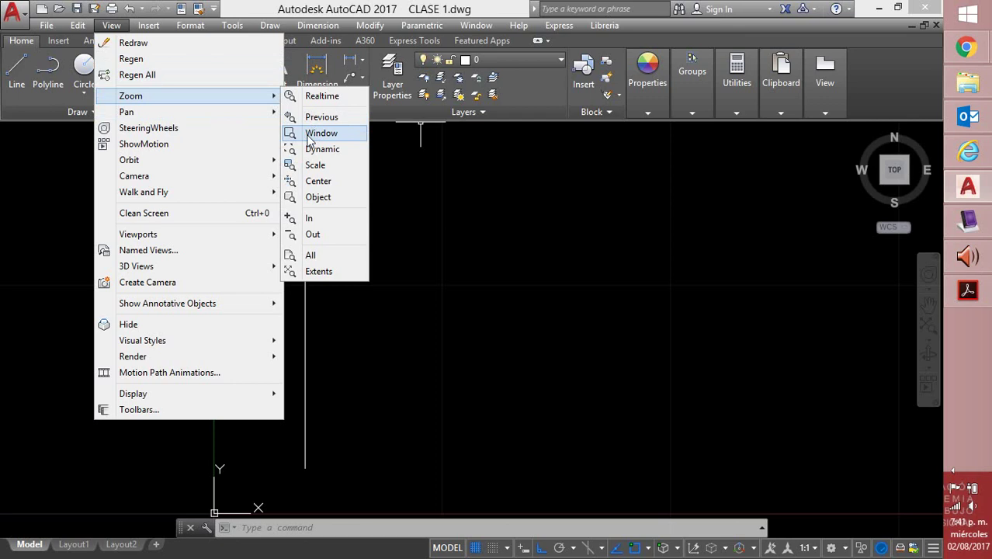
left_click(318, 134)
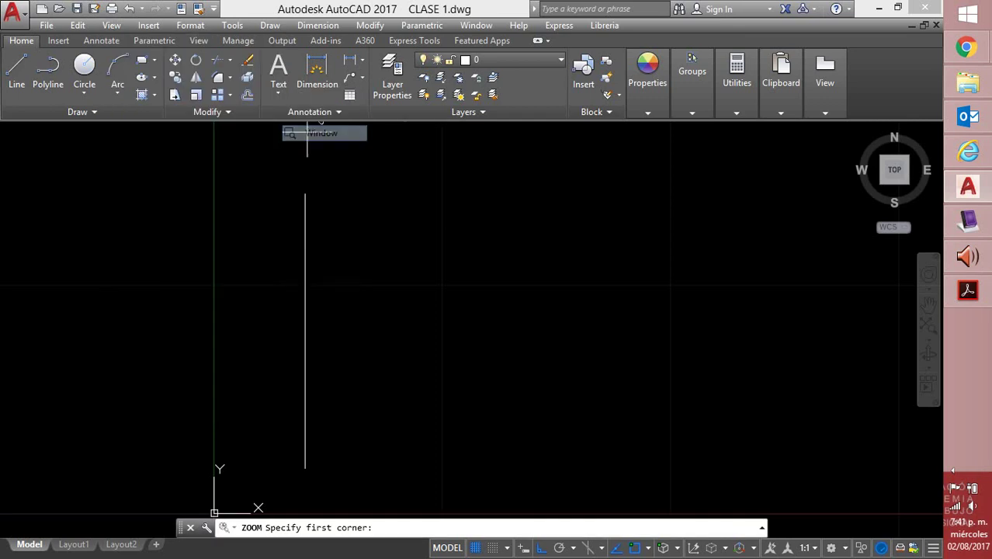
left_click(282, 185)
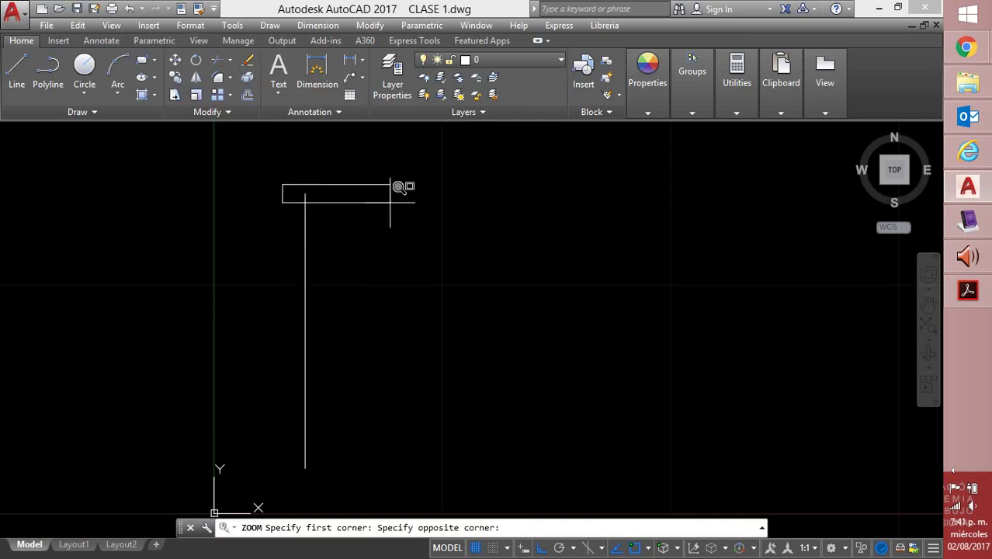
left_click(320, 207)
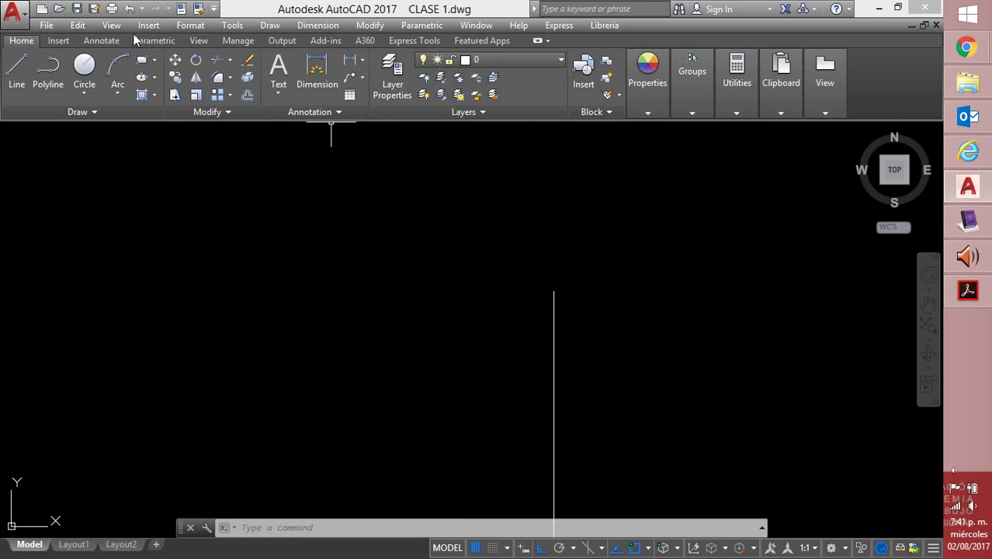
Step: Restore the earlier view of the whole vertical line with Zoom Previous
left_click(111, 25)
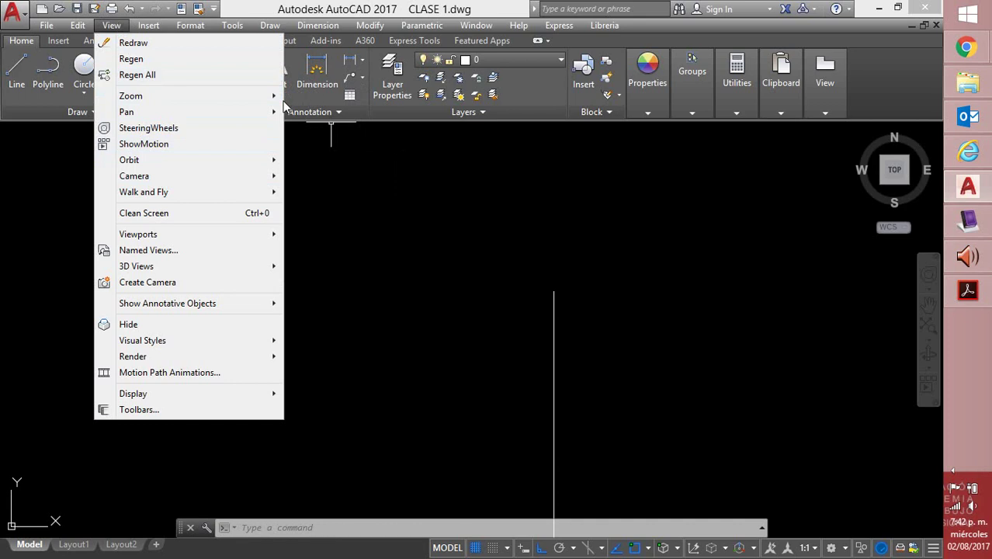
mouse_move(278, 96)
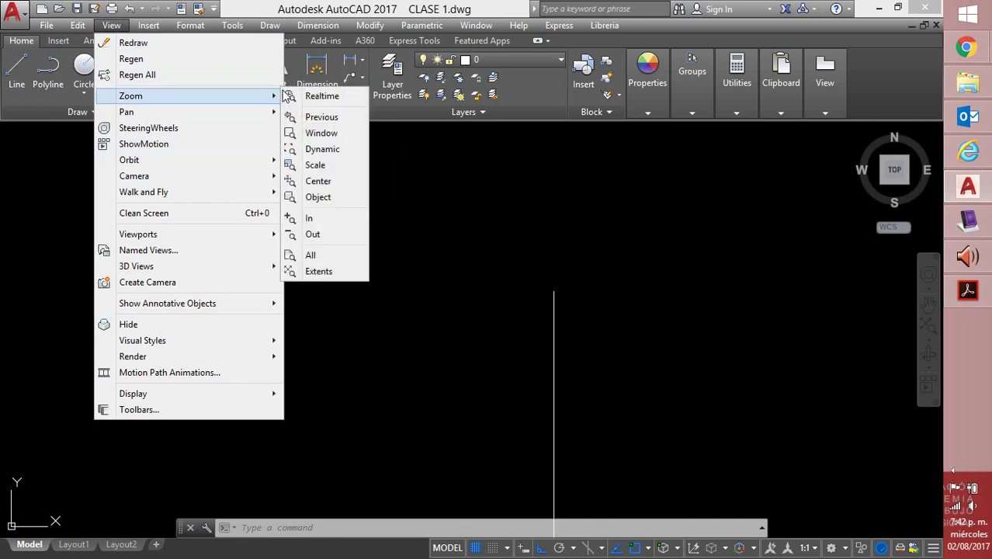
left_click(317, 120)
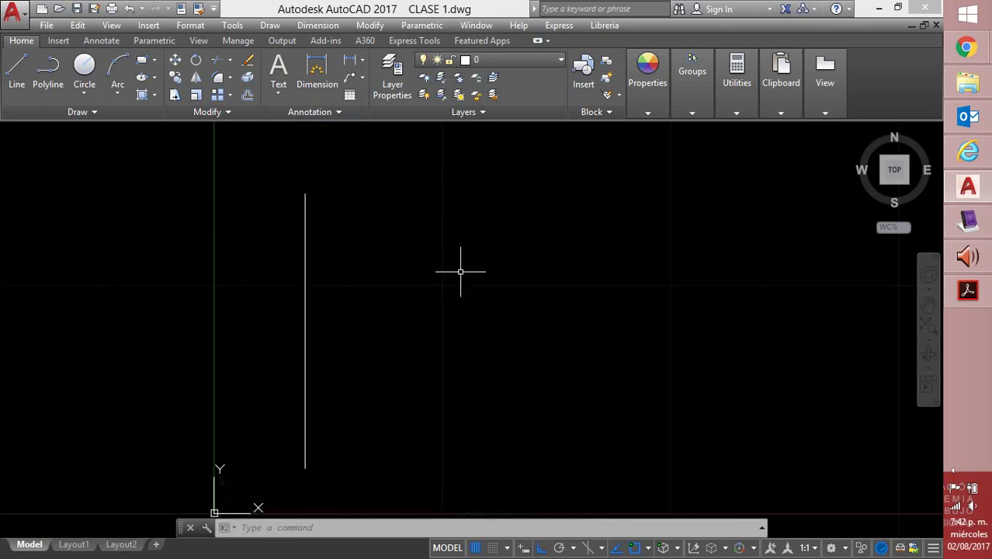
Step: Switch to MimioStudio Notebook and handwrite the note "Z VIEW → ZOOM → PREVIUS, ZOOM WINDOW" below the undo and redo notes
left_click(969, 223)
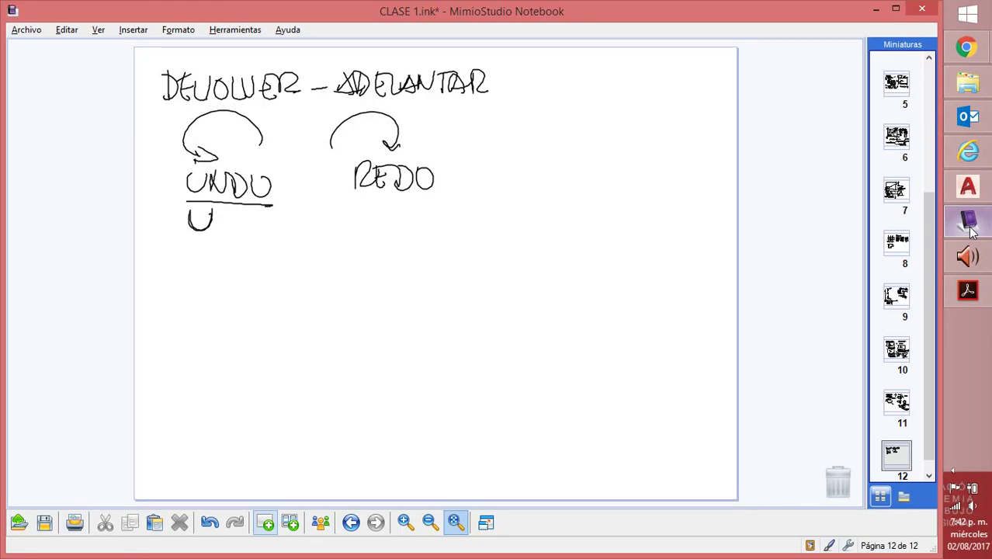
mouse_move(194, 257)
left_mouse_down()
mouse_move(212, 266)
mouse_move(185, 253)
left_mouse_up()
mouse_move(242, 254)
left_mouse_down()
mouse_move(268, 280)
mouse_move(294, 283)
mouse_move(294, 273)
mouse_move(332, 261)
mouse_move(358, 290)
mouse_move(428, 303)
mouse_move(434, 314)
mouse_move(453, 303)
mouse_move(463, 319)
mouse_move(538, 322)
left_mouse_up()
mouse_move(552, 272)
left_mouse_down()
mouse_move(594, 305)
mouse_move(595, 293)
mouse_move(610, 298)
mouse_move(627, 285)
mouse_move(643, 308)
left_mouse_up()
mouse_move(563, 318)
left_mouse_down()
mouse_move(602, 322)
mouse_move(617, 332)
mouse_move(616, 323)
mouse_move(635, 342)
left_mouse_up()
mouse_move(570, 351)
left_mouse_down()
mouse_move(598, 352)
mouse_move(599, 367)
mouse_move(606, 351)
mouse_move(623, 349)
mouse_move(623, 365)
mouse_move(647, 358)
mouse_move(671, 367)
left_mouse_up()
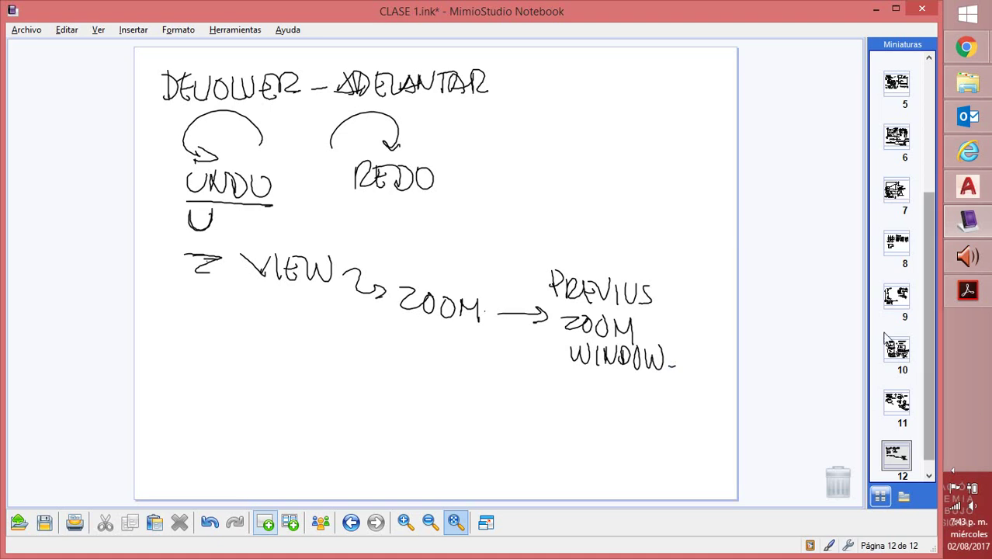
Step: Switch to AutoCAD and examine the Previous and Window variants among the available Zoom commands
left_click(967, 186)
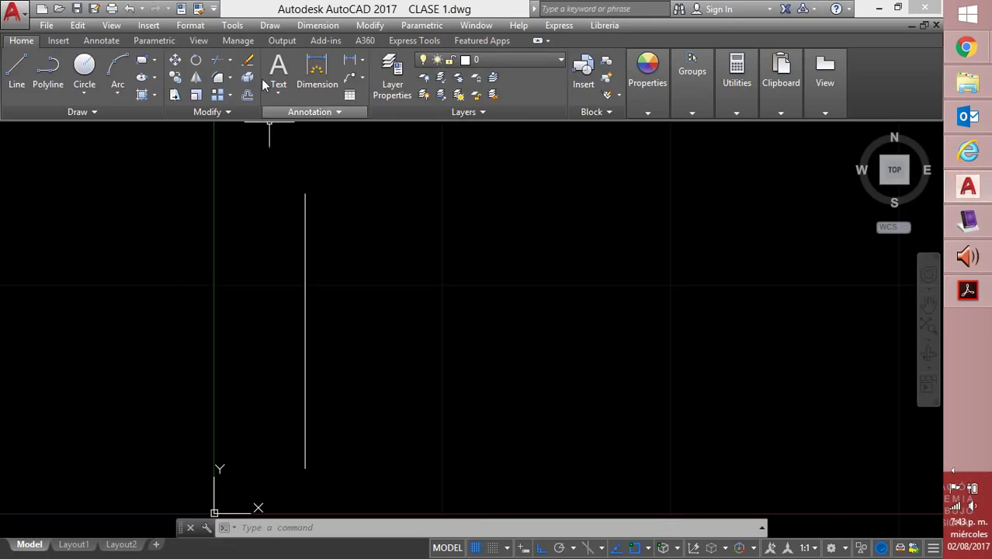
left_click(113, 26)
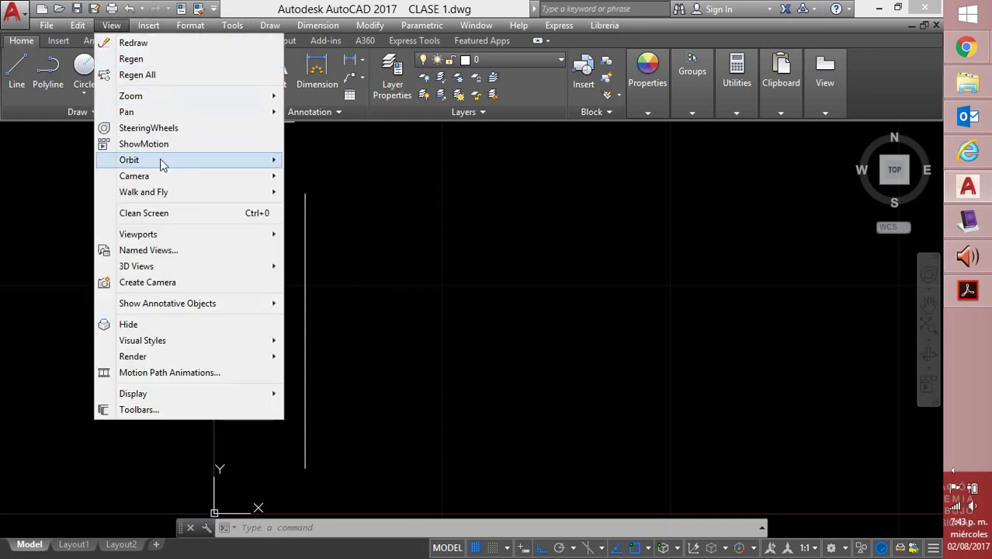
mouse_move(183, 102)
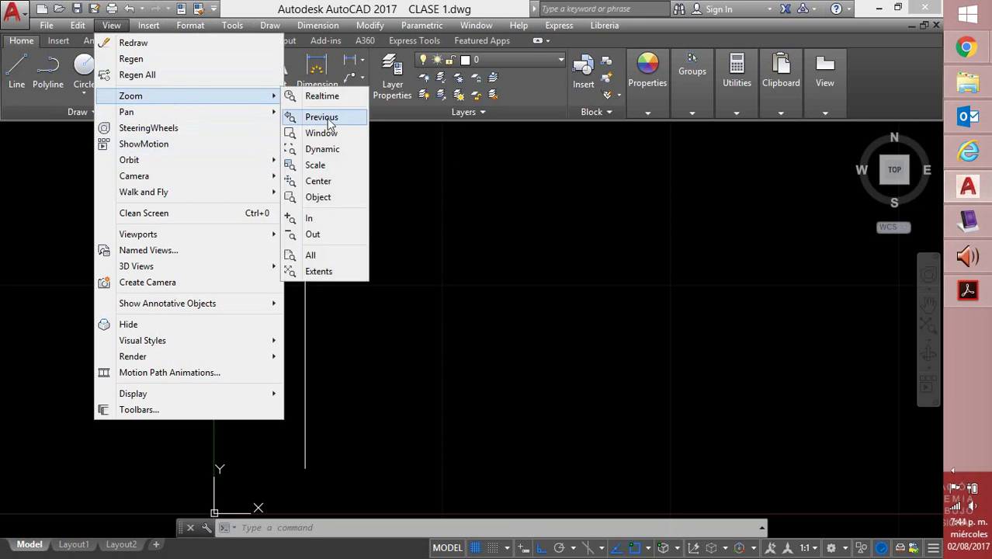
left_click(475, 187)
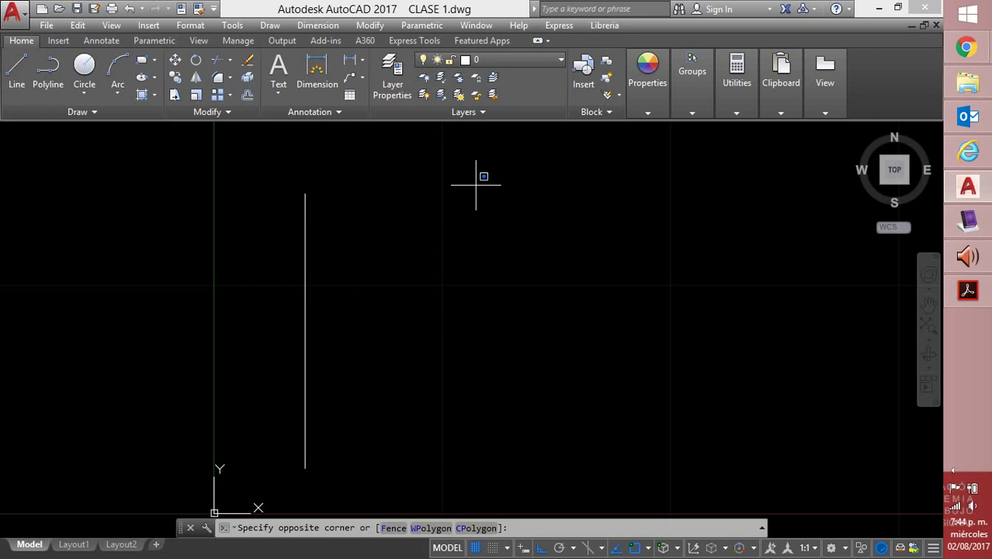
Step: Switch to MimioStudio Notebook and handwrite the underlined heading "BORRAR" below the Z VIEW note
left_click(967, 222)
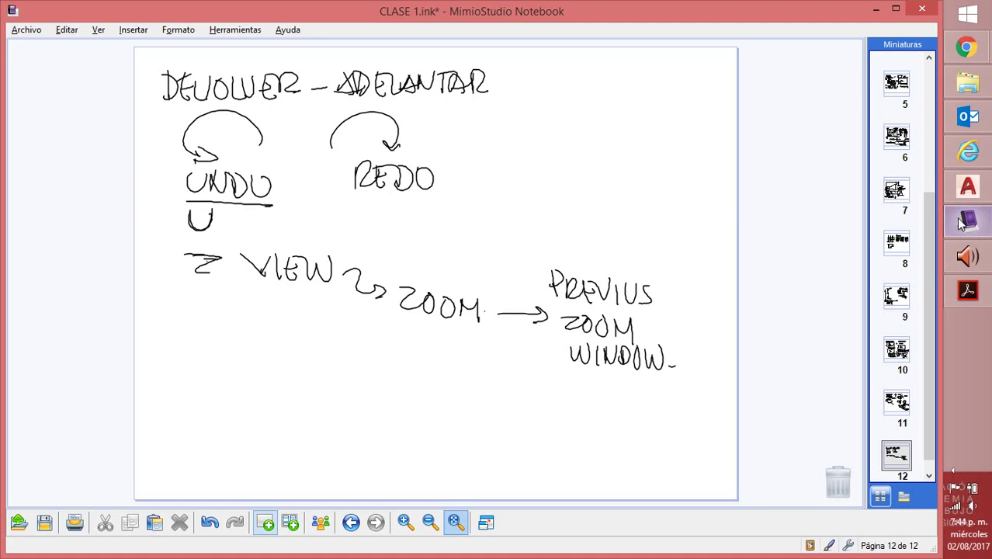
mouse_move(174, 298)
left_mouse_down()
mouse_move(178, 330)
mouse_move(180, 308)
mouse_move(199, 327)
mouse_move(191, 300)
mouse_move(228, 323)
mouse_move(230, 306)
mouse_move(241, 328)
mouse_move(258, 330)
mouse_move(271, 313)
mouse_move(291, 331)
left_mouse_up()
left_click_drag(181, 334, 281, 345)
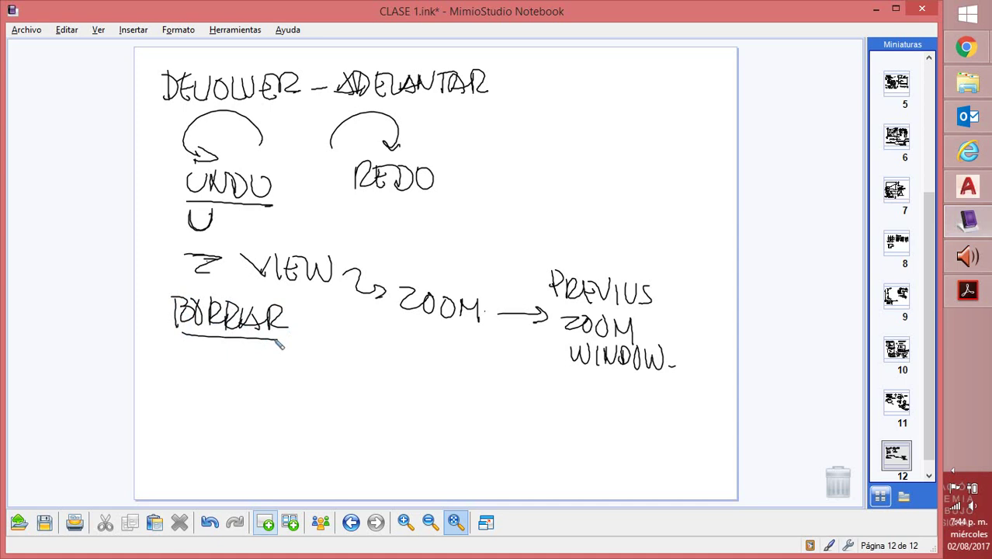
Step: Handwrite the first erasing method as "1- SELECCIONE" with an arrow to the boxed key names "DELETE" and "SUPR"
mouse_move(169, 360)
left_mouse_down()
mouse_move(177, 378)
mouse_move(200, 373)
left_mouse_up()
mouse_move(238, 354)
left_mouse_down()
mouse_move(256, 379)
mouse_move(278, 363)
mouse_move(306, 381)
mouse_move(307, 370)
mouse_move(323, 379)
mouse_move(351, 369)
mouse_move(346, 383)
mouse_move(358, 368)
mouse_move(382, 374)
left_mouse_up()
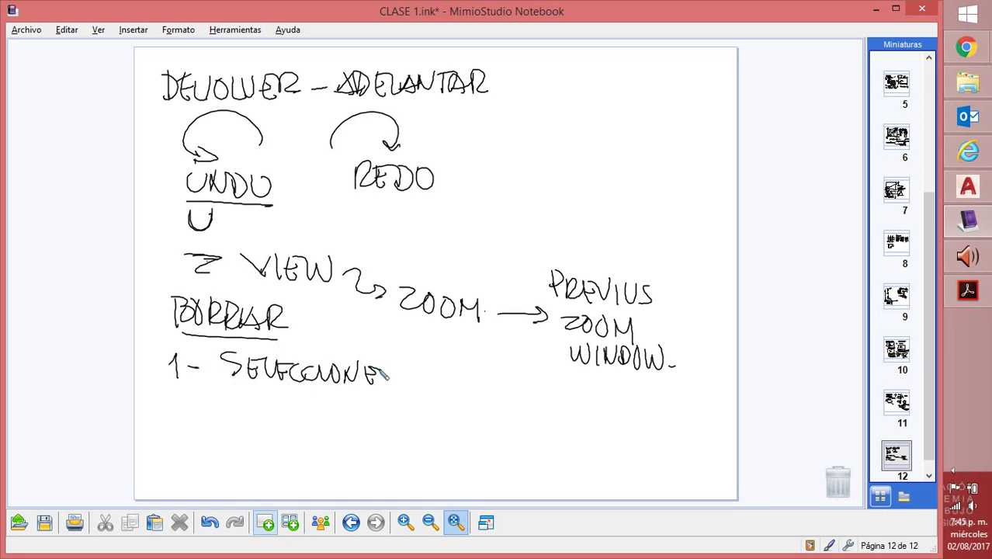
mouse_move(389, 379)
left_mouse_down()
mouse_move(449, 379)
mouse_move(442, 385)
left_mouse_up()
mouse_move(461, 347)
left_mouse_down()
mouse_move(469, 410)
mouse_move(541, 352)
mouse_move(543, 421)
left_mouse_up()
left_click_drag(468, 411, 542, 411)
left_click_drag(476, 368, 477, 394)
mouse_move(491, 365)
left_mouse_down()
mouse_move(499, 388)
mouse_move(499, 372)
mouse_move(513, 393)
mouse_move(516, 381)
mouse_move(524, 392)
mouse_move(540, 379)
mouse_move(567, 432)
left_mouse_up()
mouse_move(553, 370)
left_mouse_down()
mouse_move(587, 373)
mouse_move(624, 439)
mouse_move(579, 433)
left_mouse_up()
mouse_move(584, 393)
left_mouse_down()
mouse_move(570, 424)
mouse_move(598, 393)
mouse_move(600, 410)
mouse_move(619, 419)
left_mouse_up()
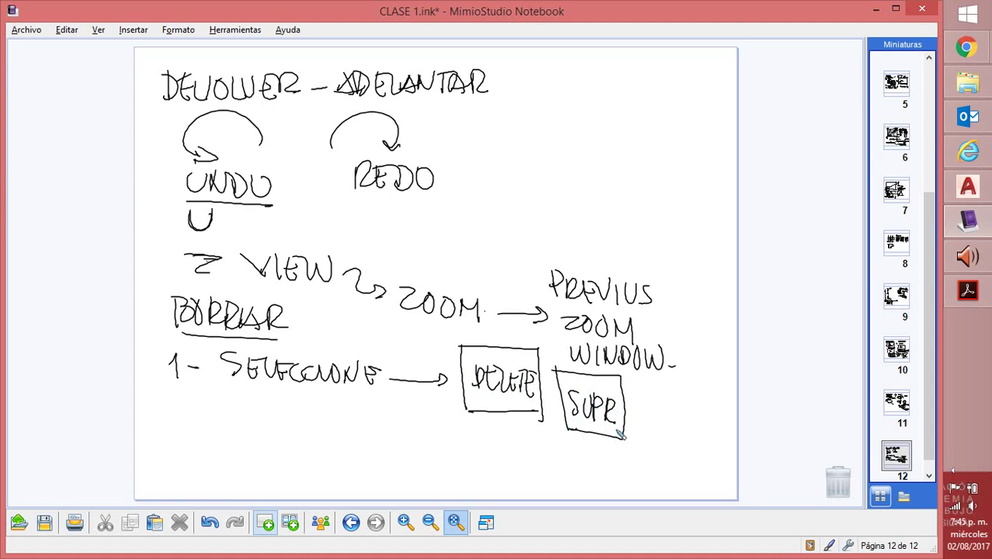
Step: Handwrite the second and third erasing methods: "2- SELECCIONE → ERASE – E" and "3- E, SELECCIONA", with Enter arrows
mouse_move(170, 405)
left_mouse_down()
mouse_move(244, 423)
mouse_move(257, 403)
mouse_move(293, 428)
mouse_move(320, 415)
mouse_move(344, 418)
mouse_move(351, 432)
mouse_move(374, 430)
mouse_move(372, 420)
mouse_move(426, 429)
mouse_move(423, 441)
mouse_move(460, 431)
mouse_move(469, 449)
mouse_move(556, 448)
mouse_move(569, 466)
mouse_move(554, 444)
mouse_move(609, 449)
mouse_move(610, 481)
left_mouse_up()
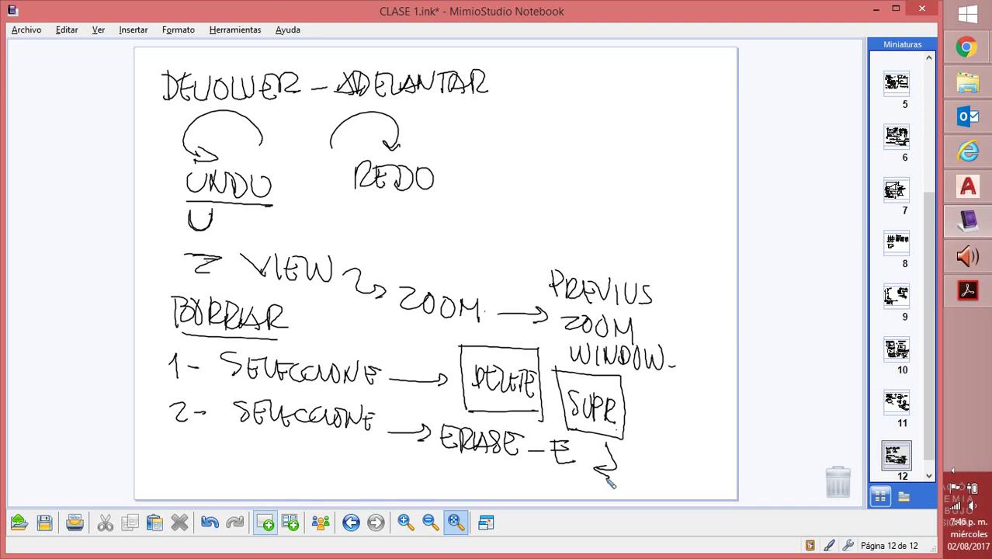
mouse_move(180, 450)
left_mouse_down()
mouse_move(195, 458)
mouse_move(181, 466)
mouse_move(221, 463)
left_mouse_up()
mouse_move(243, 451)
left_mouse_down()
mouse_move(242, 467)
mouse_move(263, 466)
mouse_move(262, 449)
left_mouse_up()
mouse_move(244, 459)
left_mouse_down()
mouse_move(295, 478)
mouse_move(314, 467)
mouse_move(450, 470)
mouse_move(458, 482)
mouse_move(454, 475)
mouse_move(483, 491)
left_mouse_up()
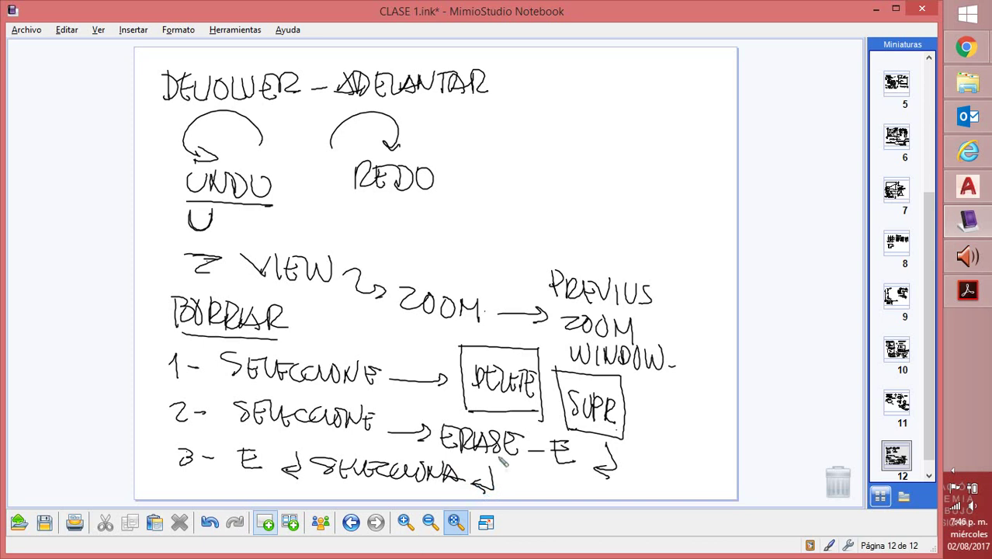
Step: Switch to AutoCAD, delete the vertical line by picking it first without starting a command, and undo the deletion
left_click(969, 187)
left_click(642, 271)
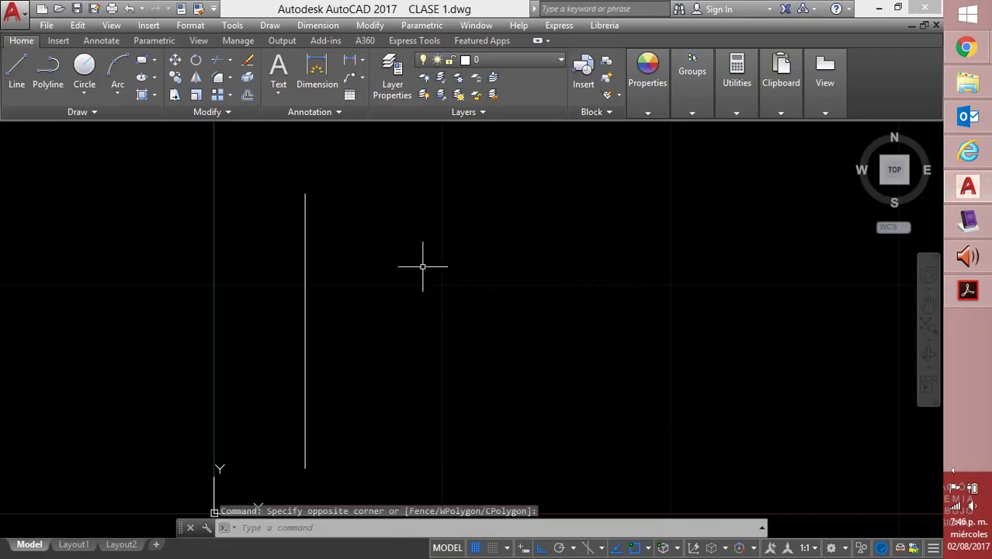
left_click(305, 276)
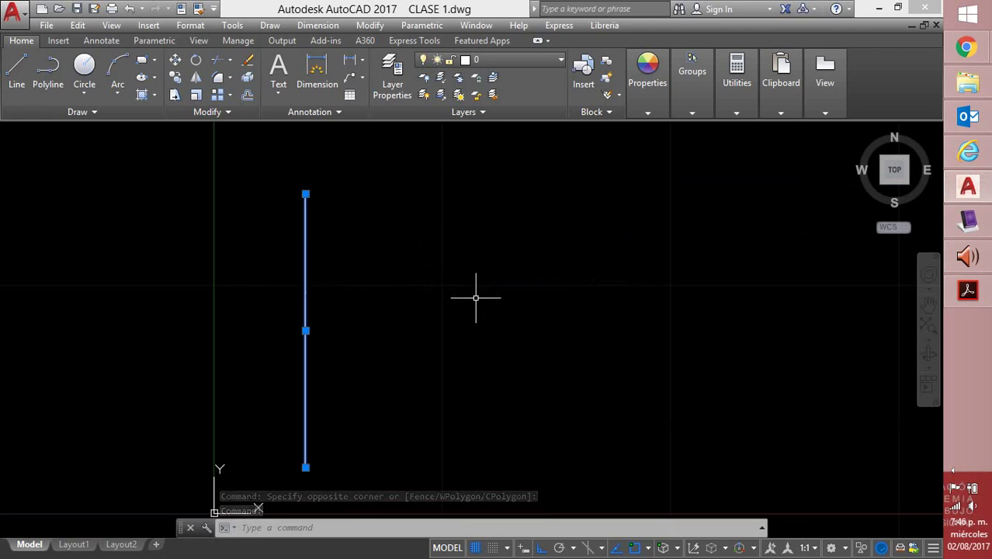
key("Delete")
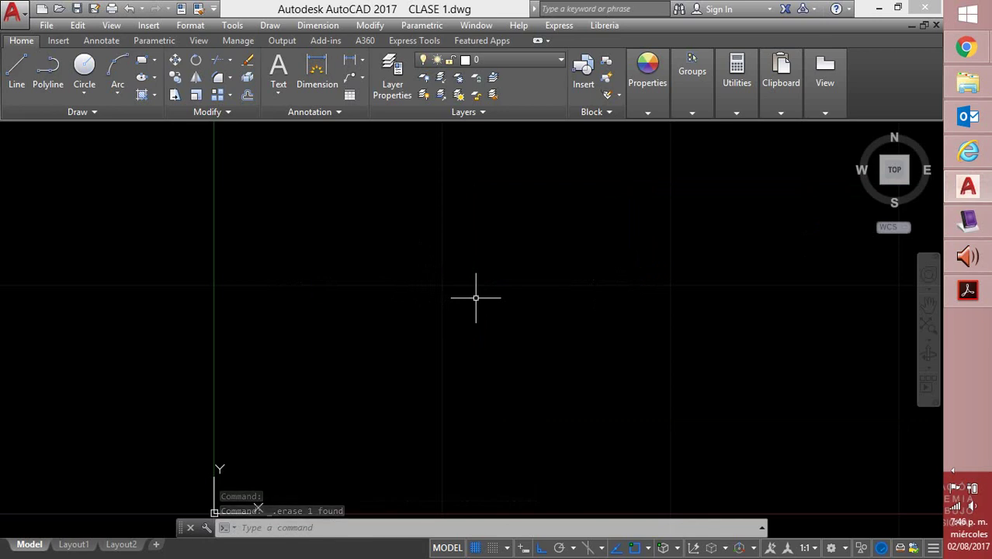
type("U")
key("Return")
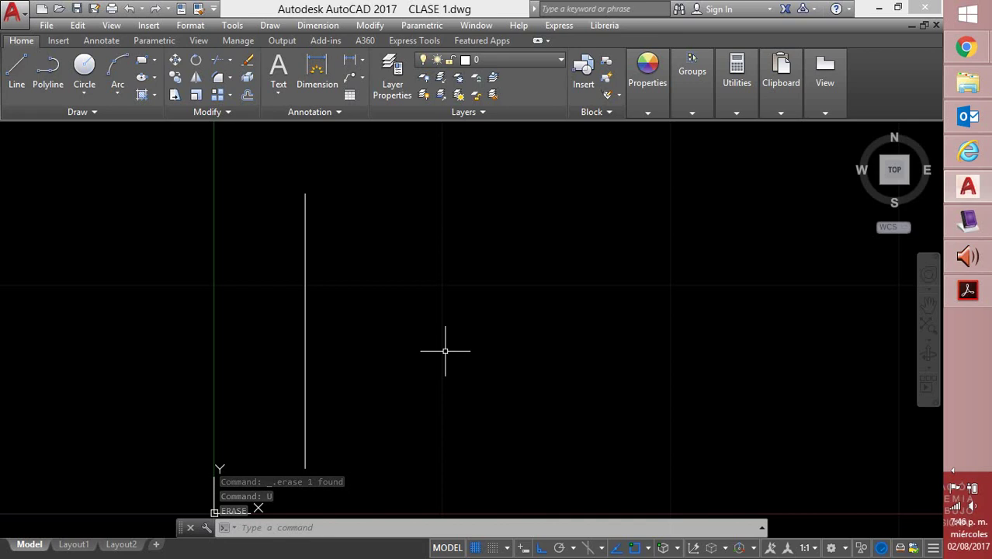
Step: Start the Erase command, remove the vertical line by choosing it with a crossing window, and undo the erase
type("e")
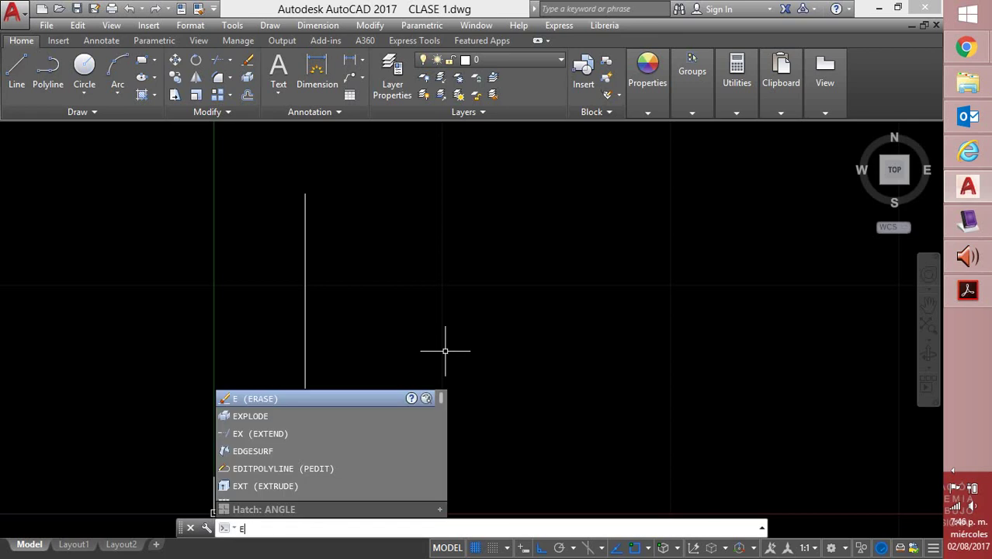
key("Return")
left_click(346, 301)
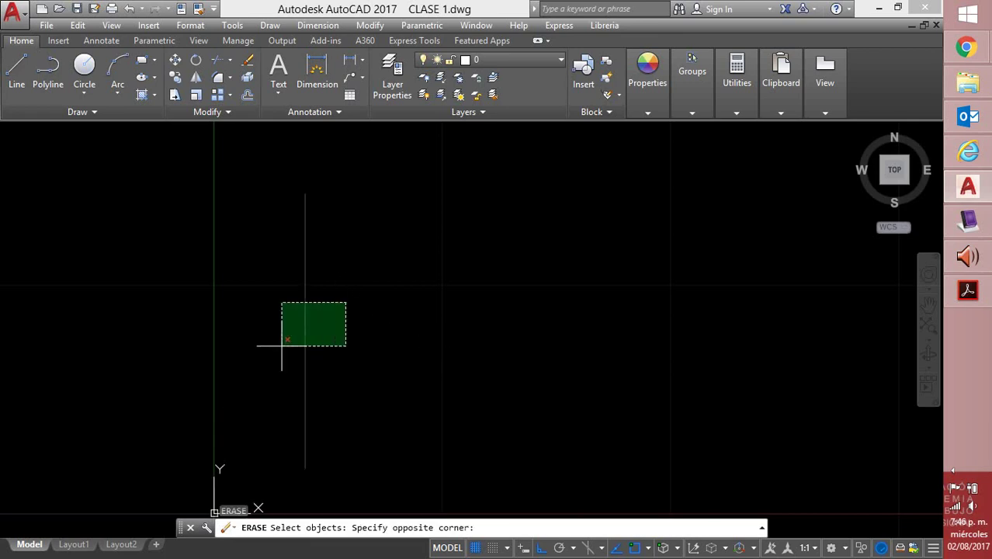
left_click(250, 375)
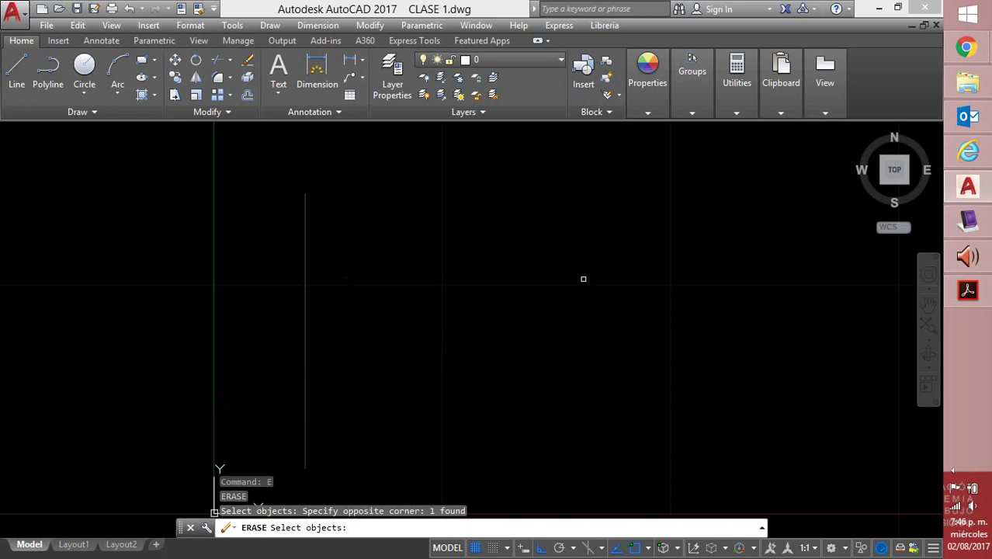
key("Return")
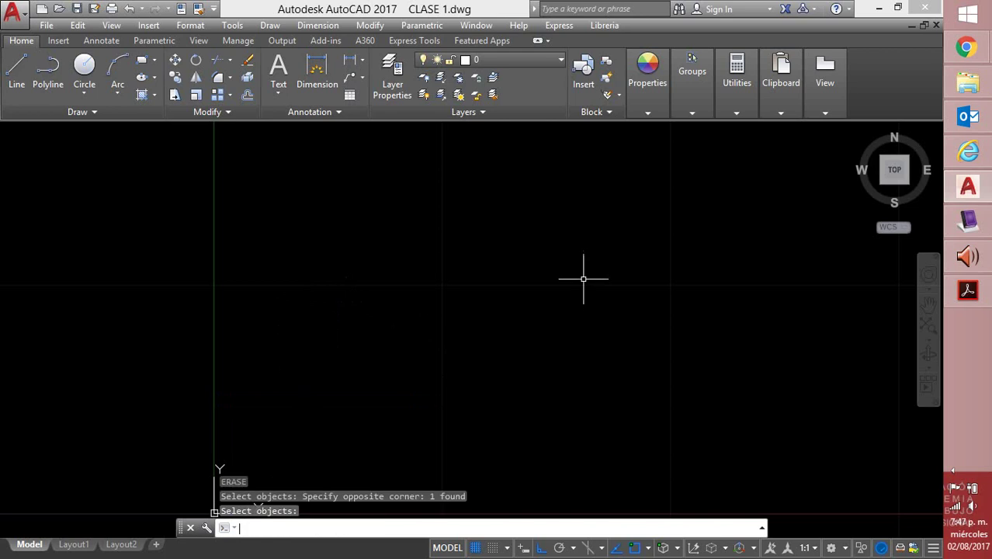
type("u")
key("Return")
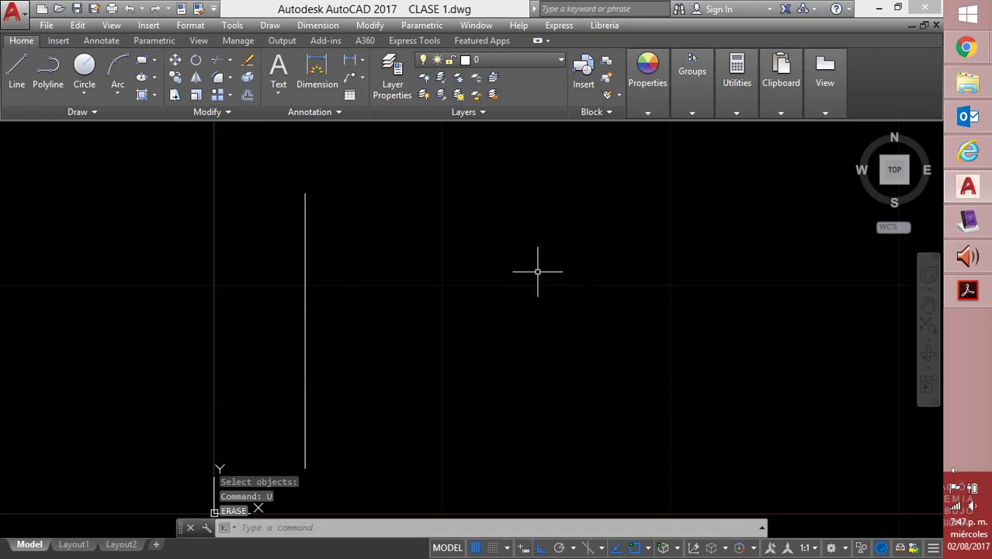
Step: Preselect the vertical line with a crossing window, remove it with the Erase command, and undo the removal
left_click(535, 271)
left_click(273, 372)
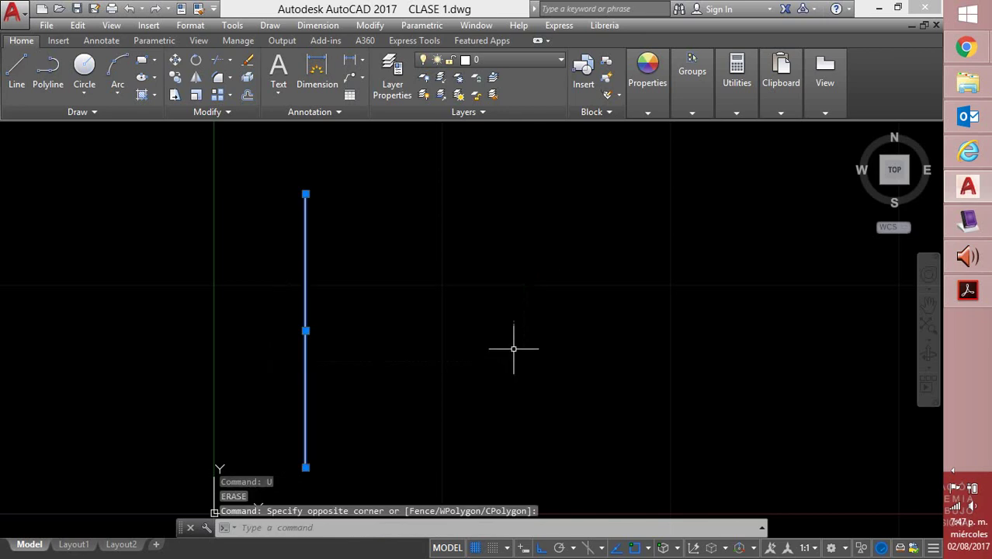
type("E")
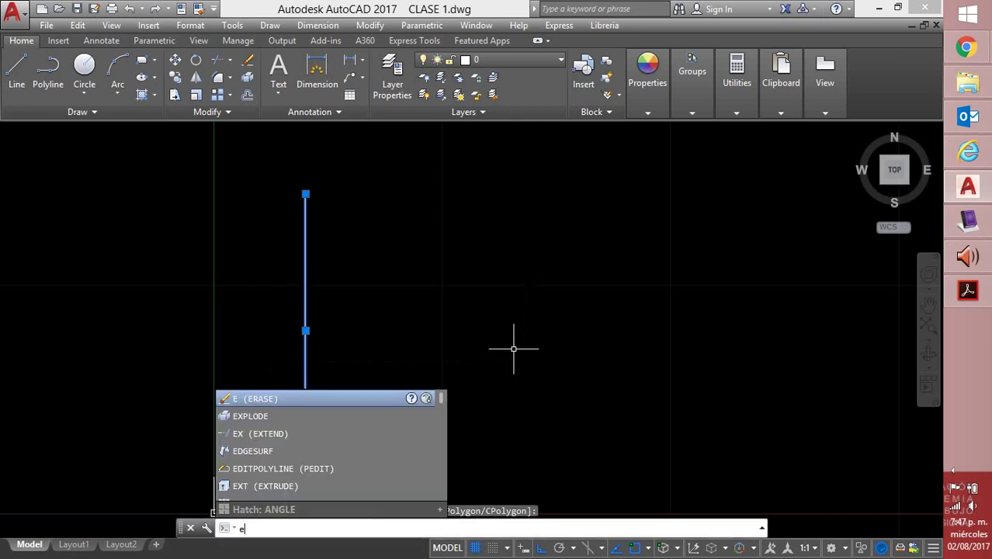
key("Return")
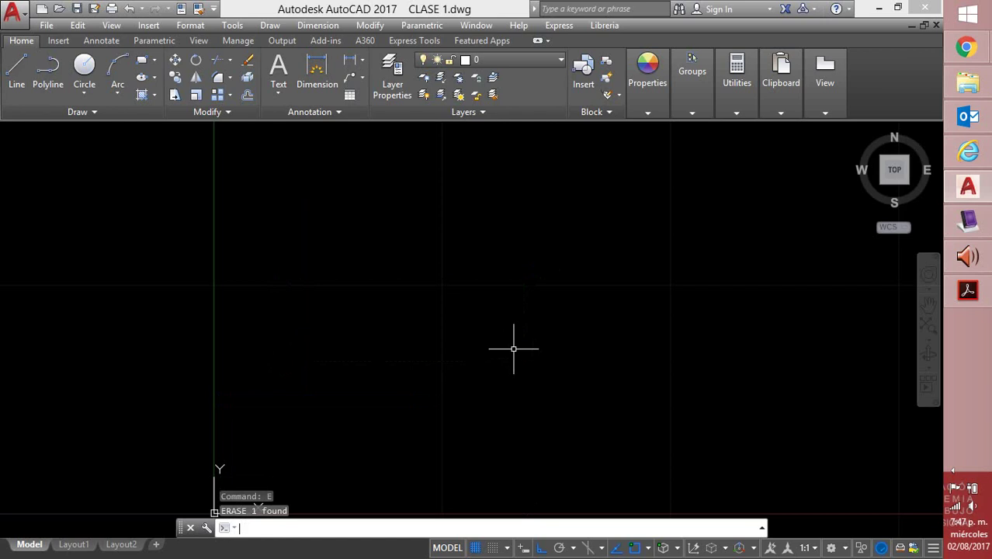
type("u")
key("Return")
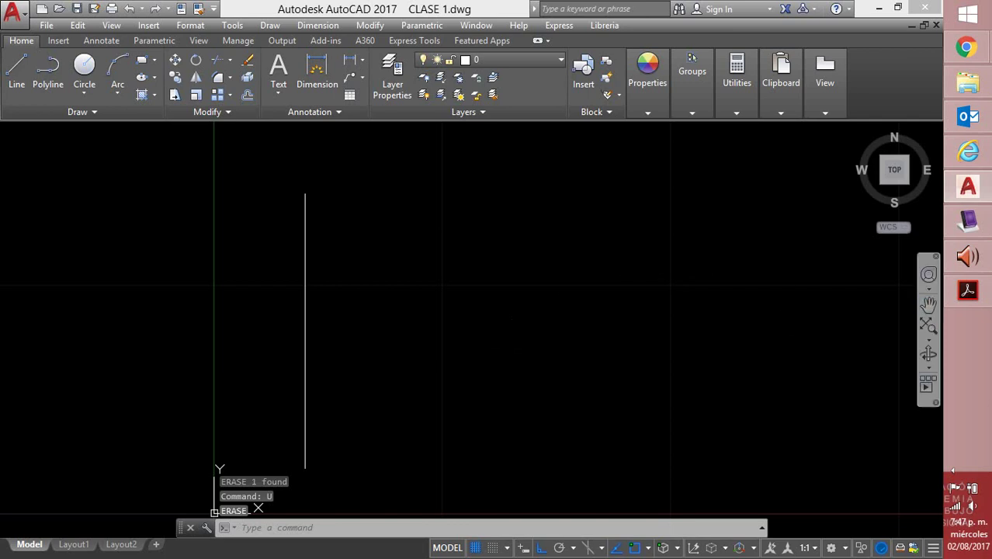
Step: Switch to MimioStudio Notebook and review the notes on selection, screen handling, and undo and erasing on pages 10 to 12
left_click(968, 220)
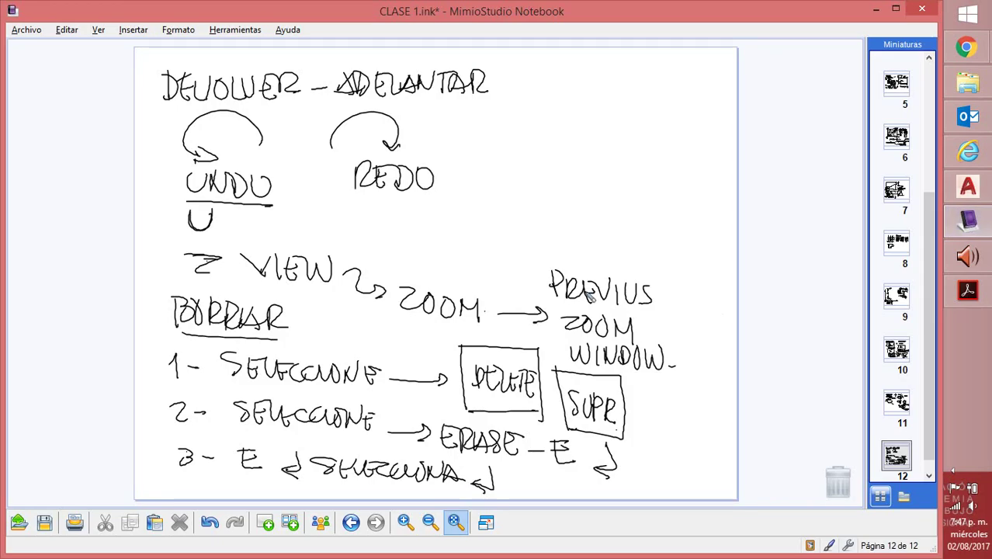
left_click(904, 354)
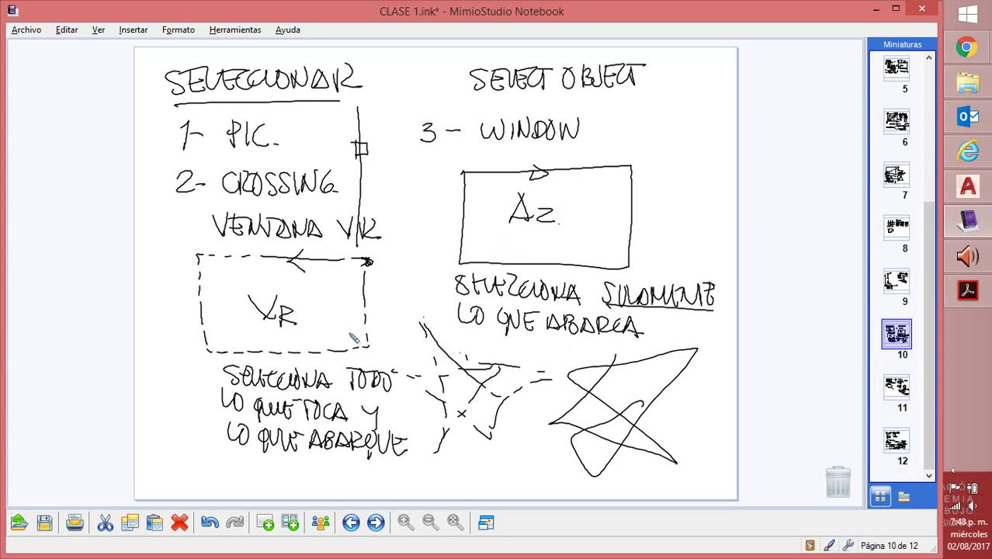
left_click(375, 524)
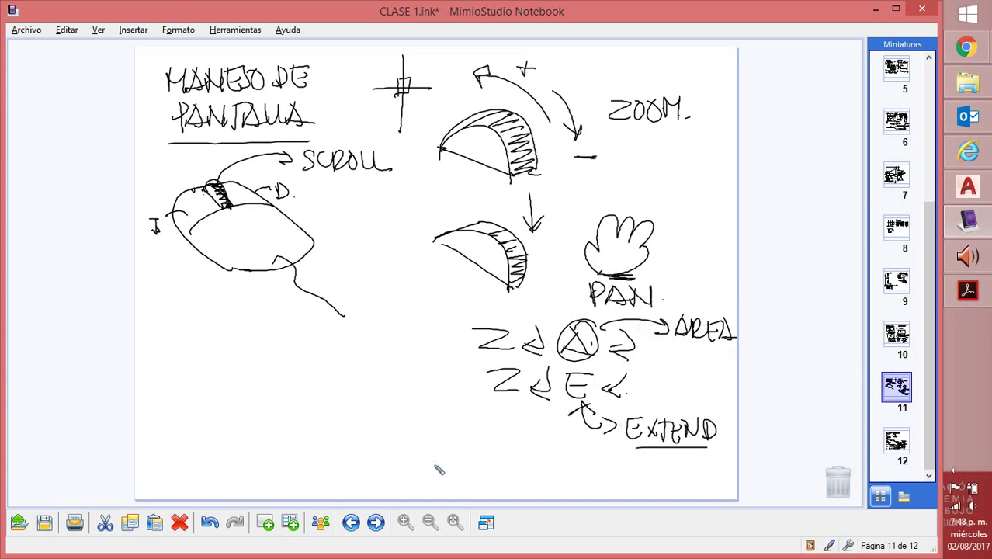
left_click(376, 524)
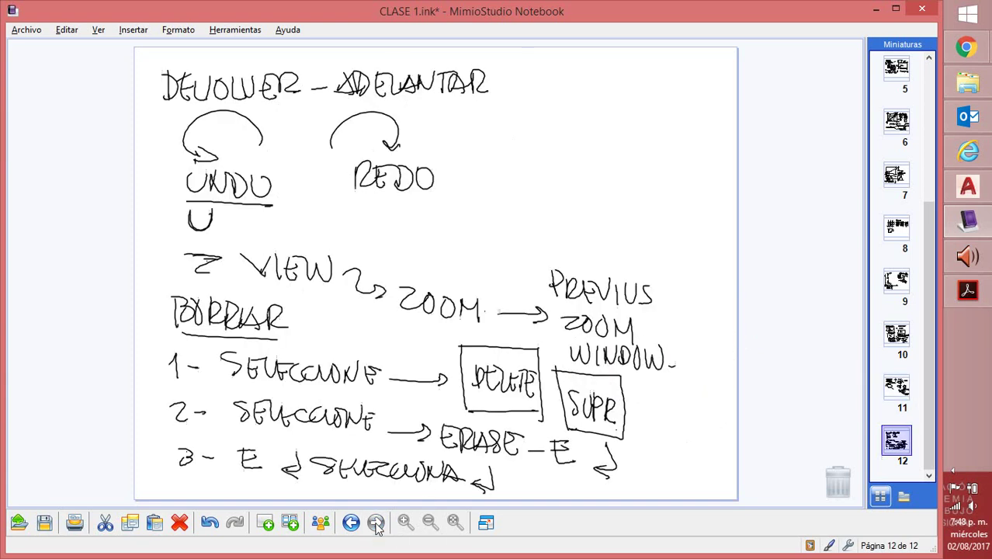